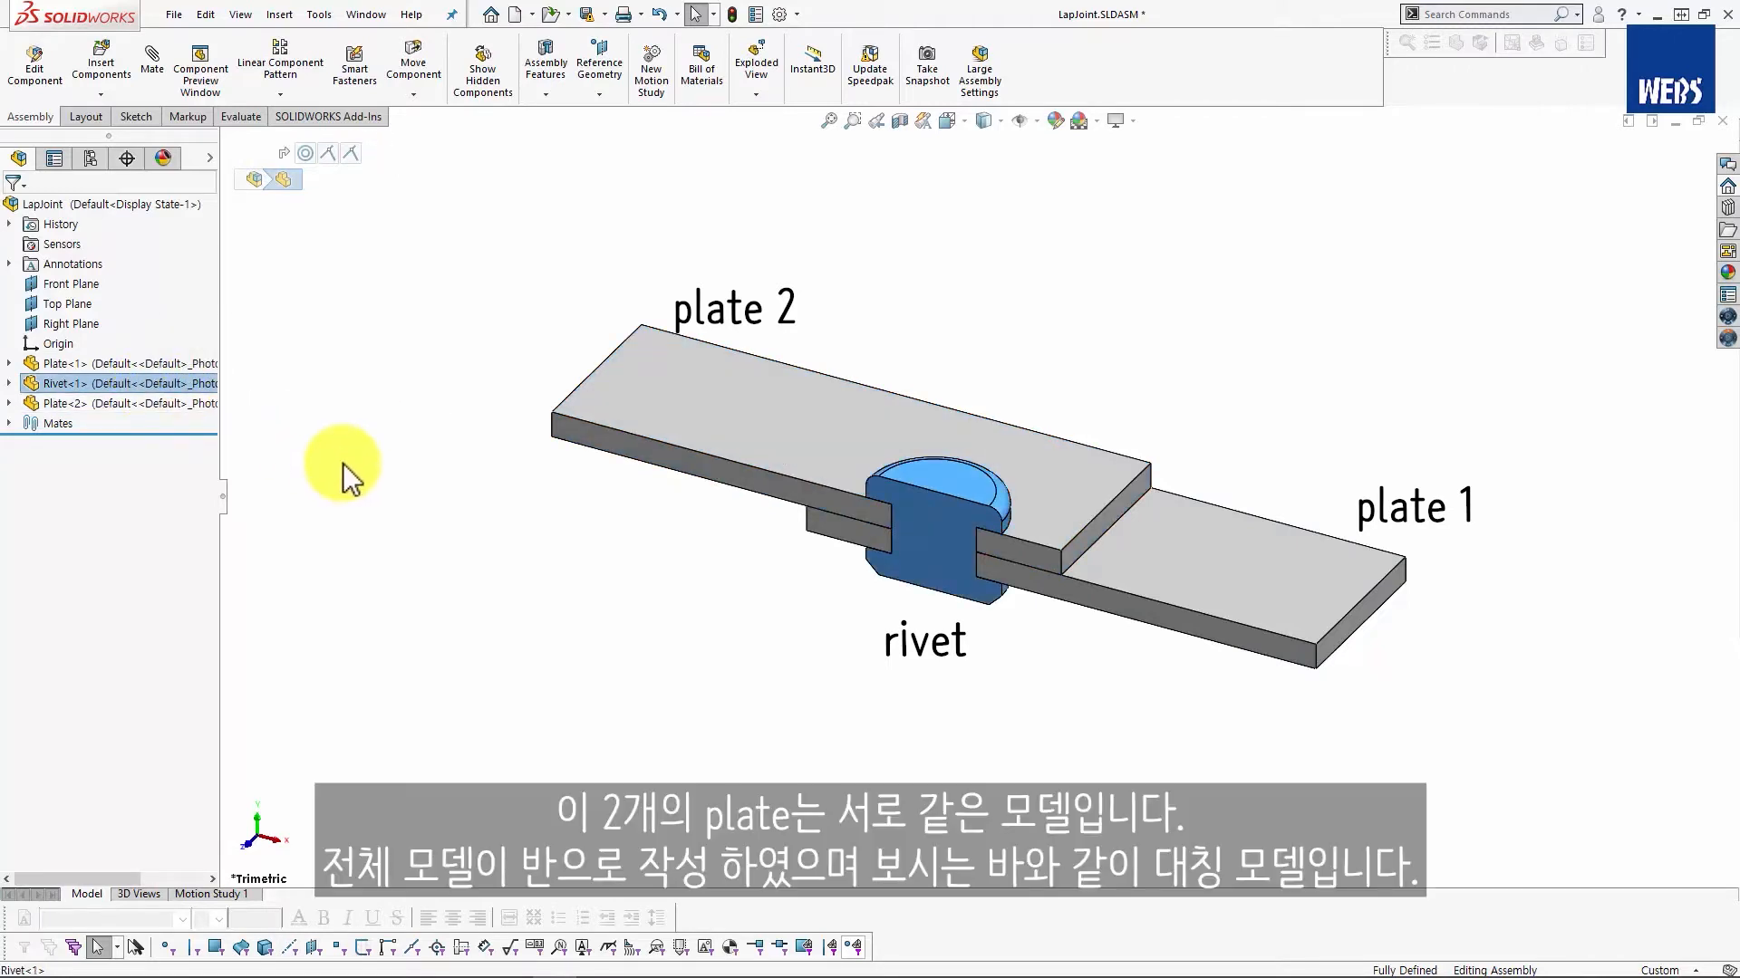
View the lap joint assembly from the top, then orbit it to inspect the half-symmetric plates and rivet
click(244, 841)
click(257, 815)
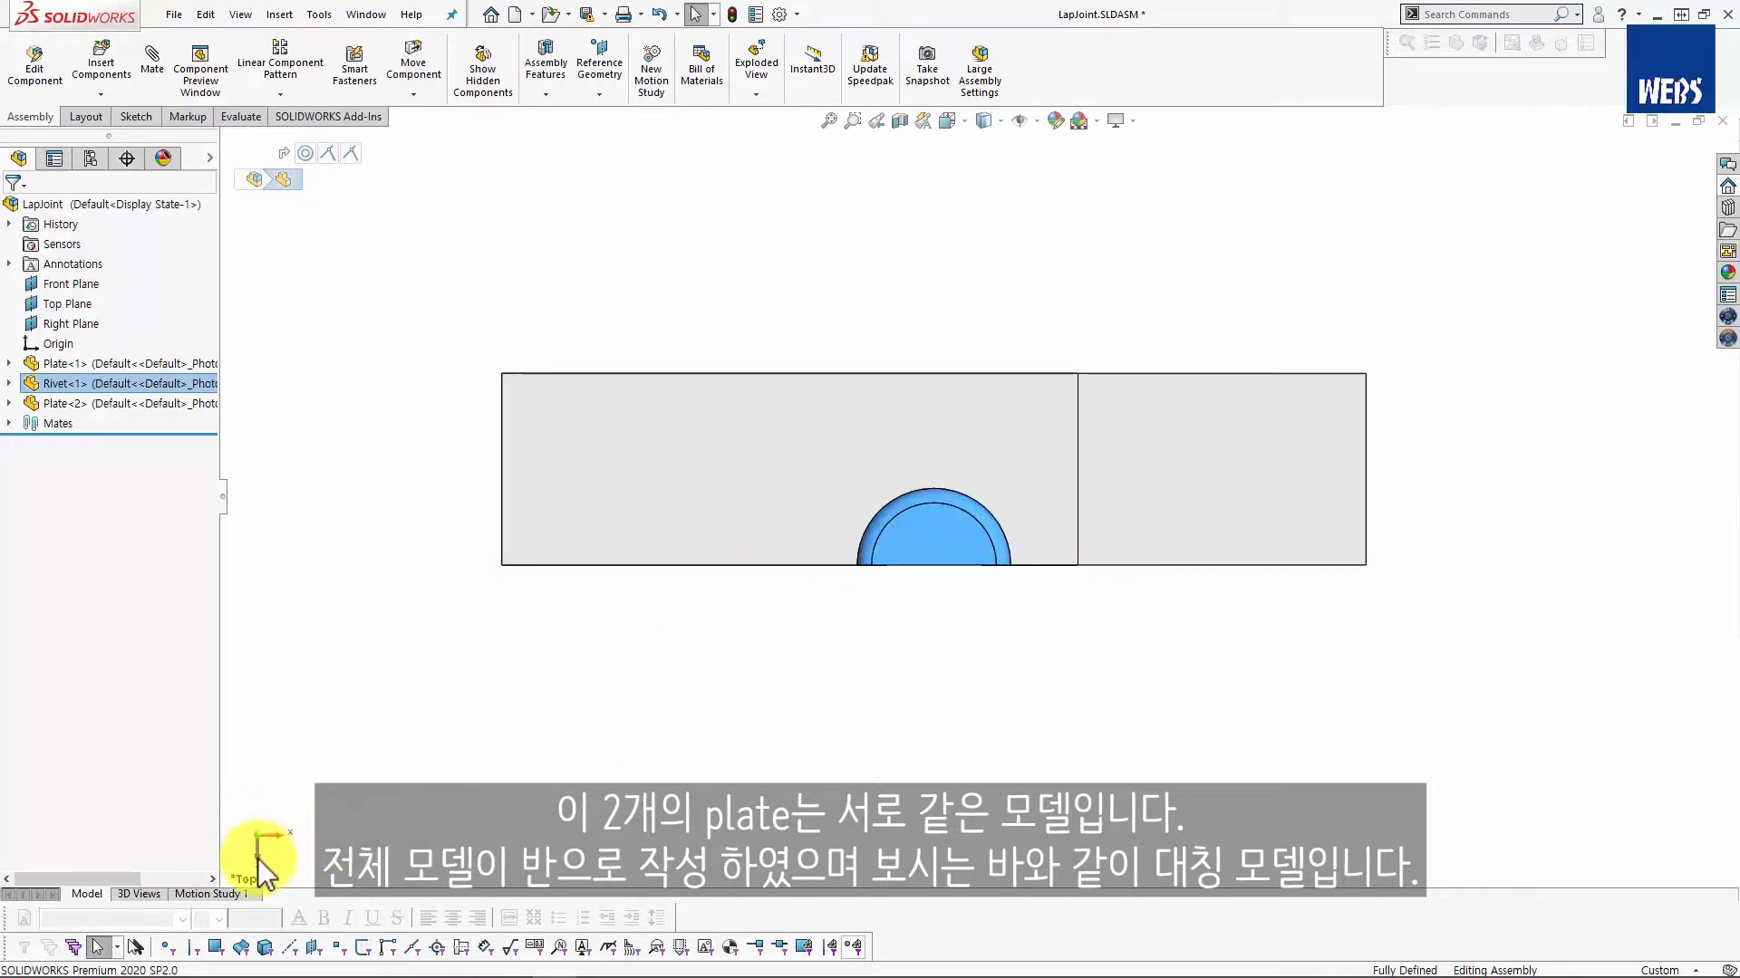
right_drag(1401, 587, 1474, 519)
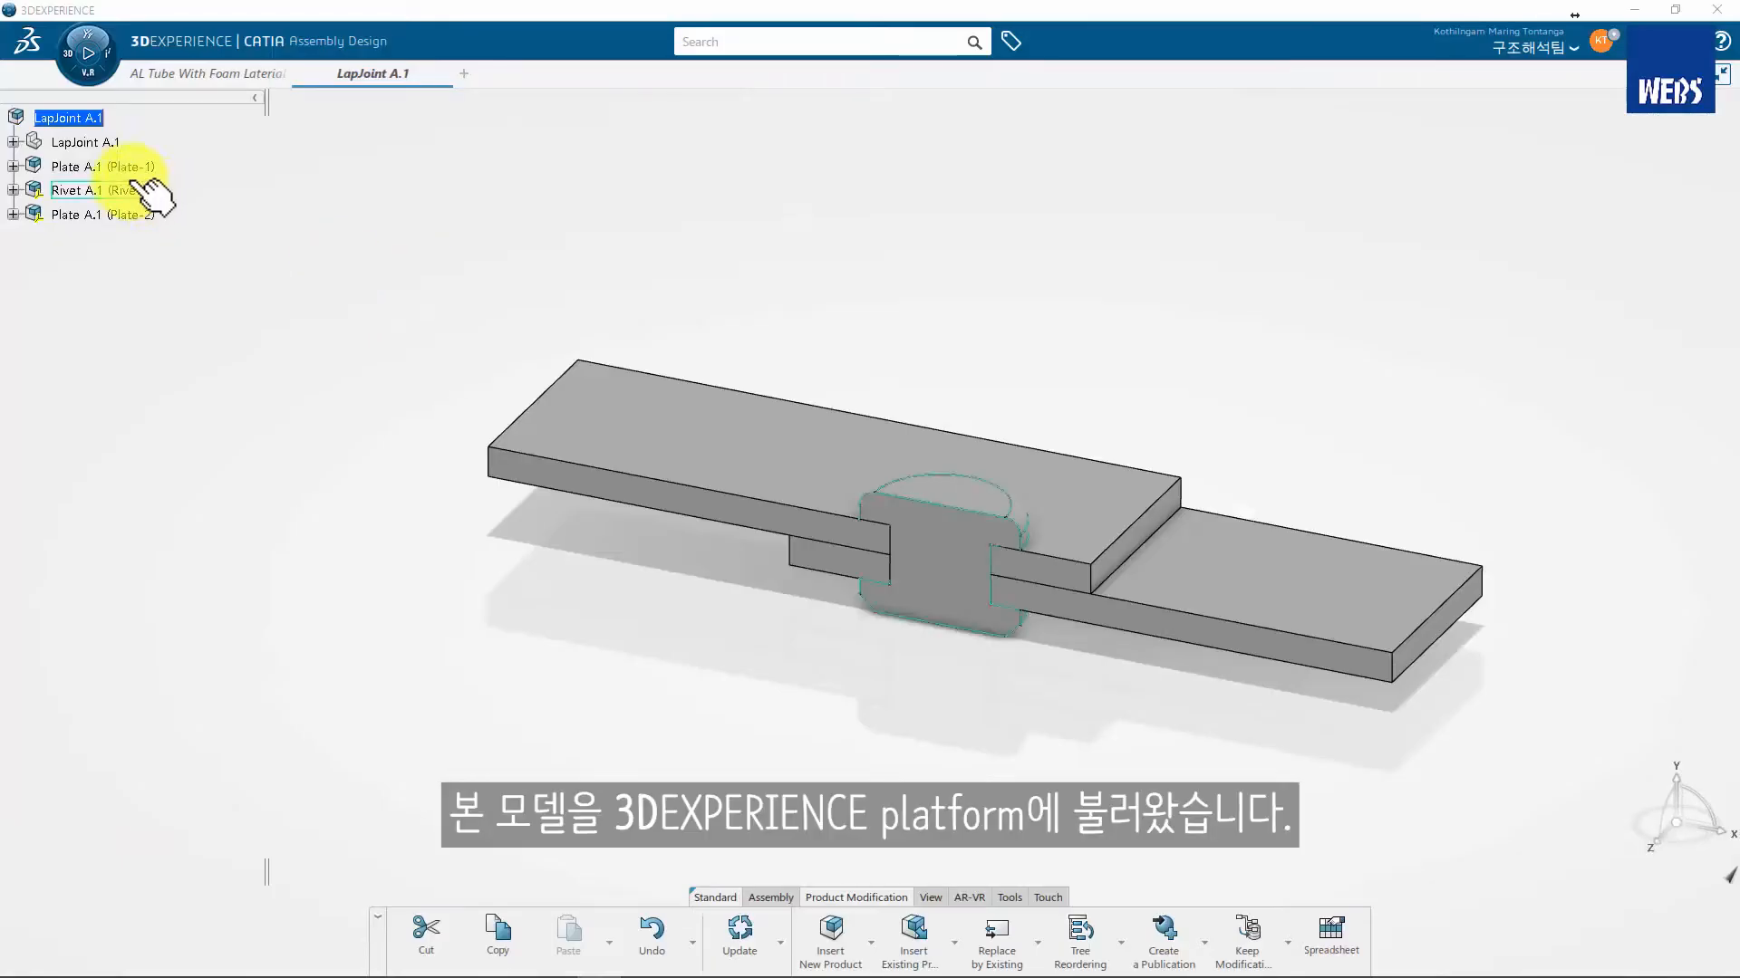
In 3DEXPERIENCE, create a finite element model for Plate-1 with Structural Model Creation, using None as the initialization method
click(122, 166)
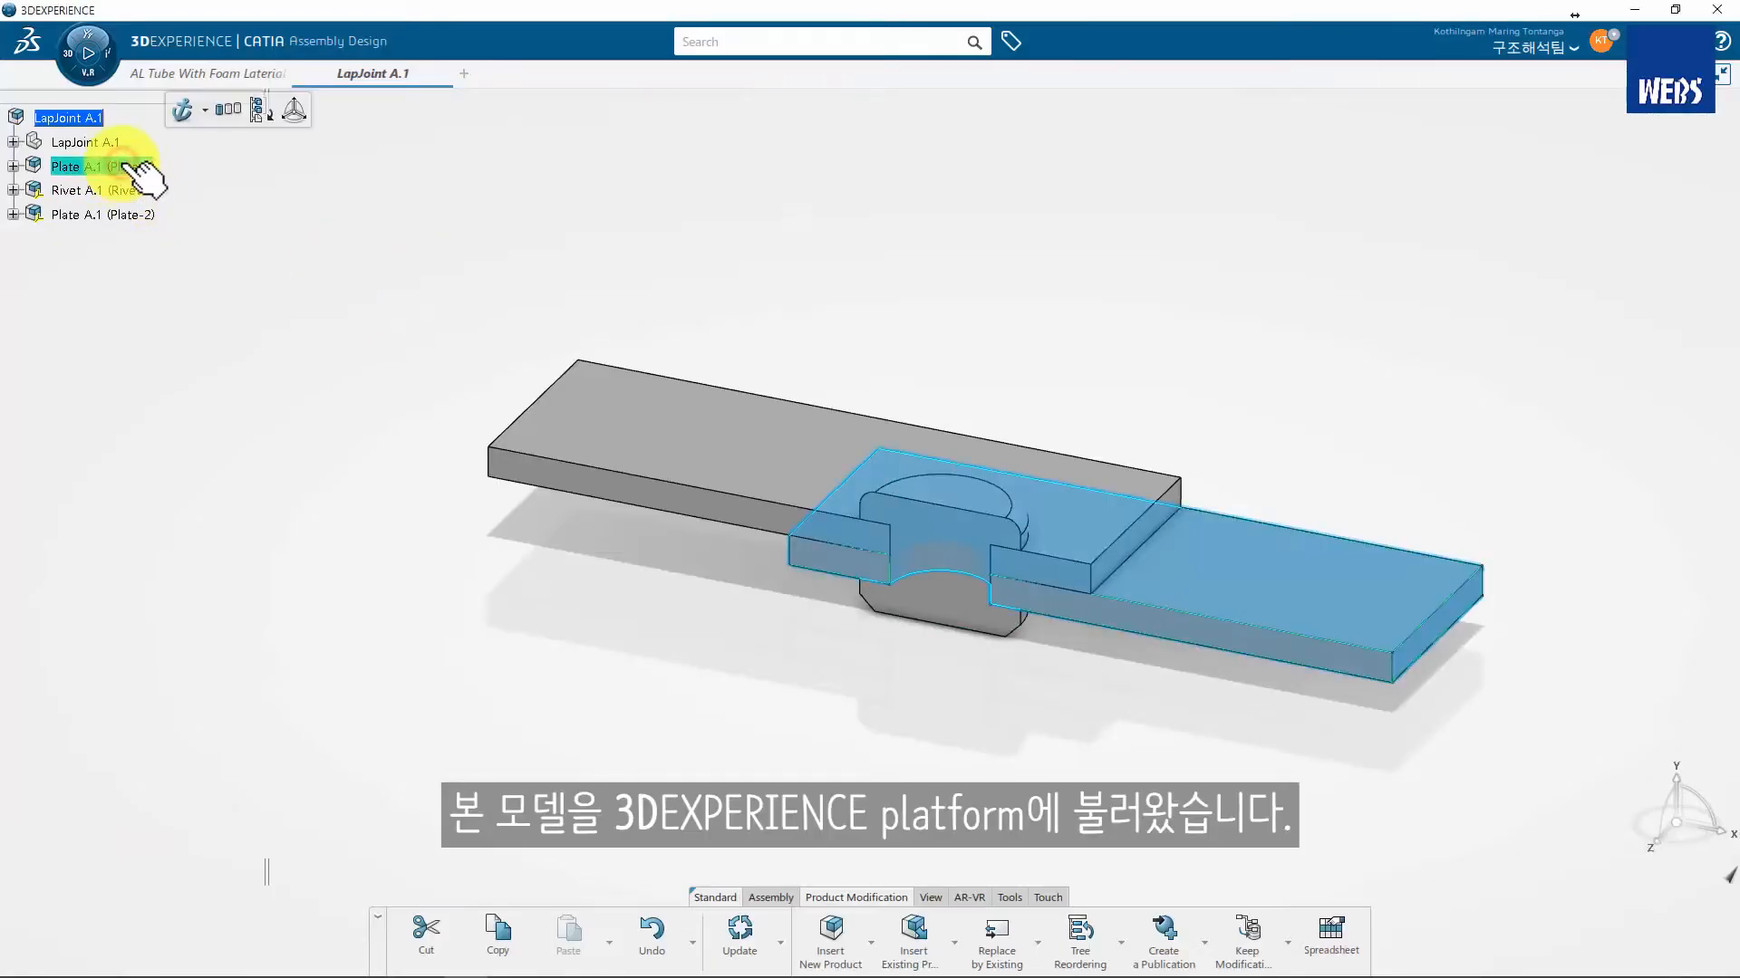
click(422, 239)
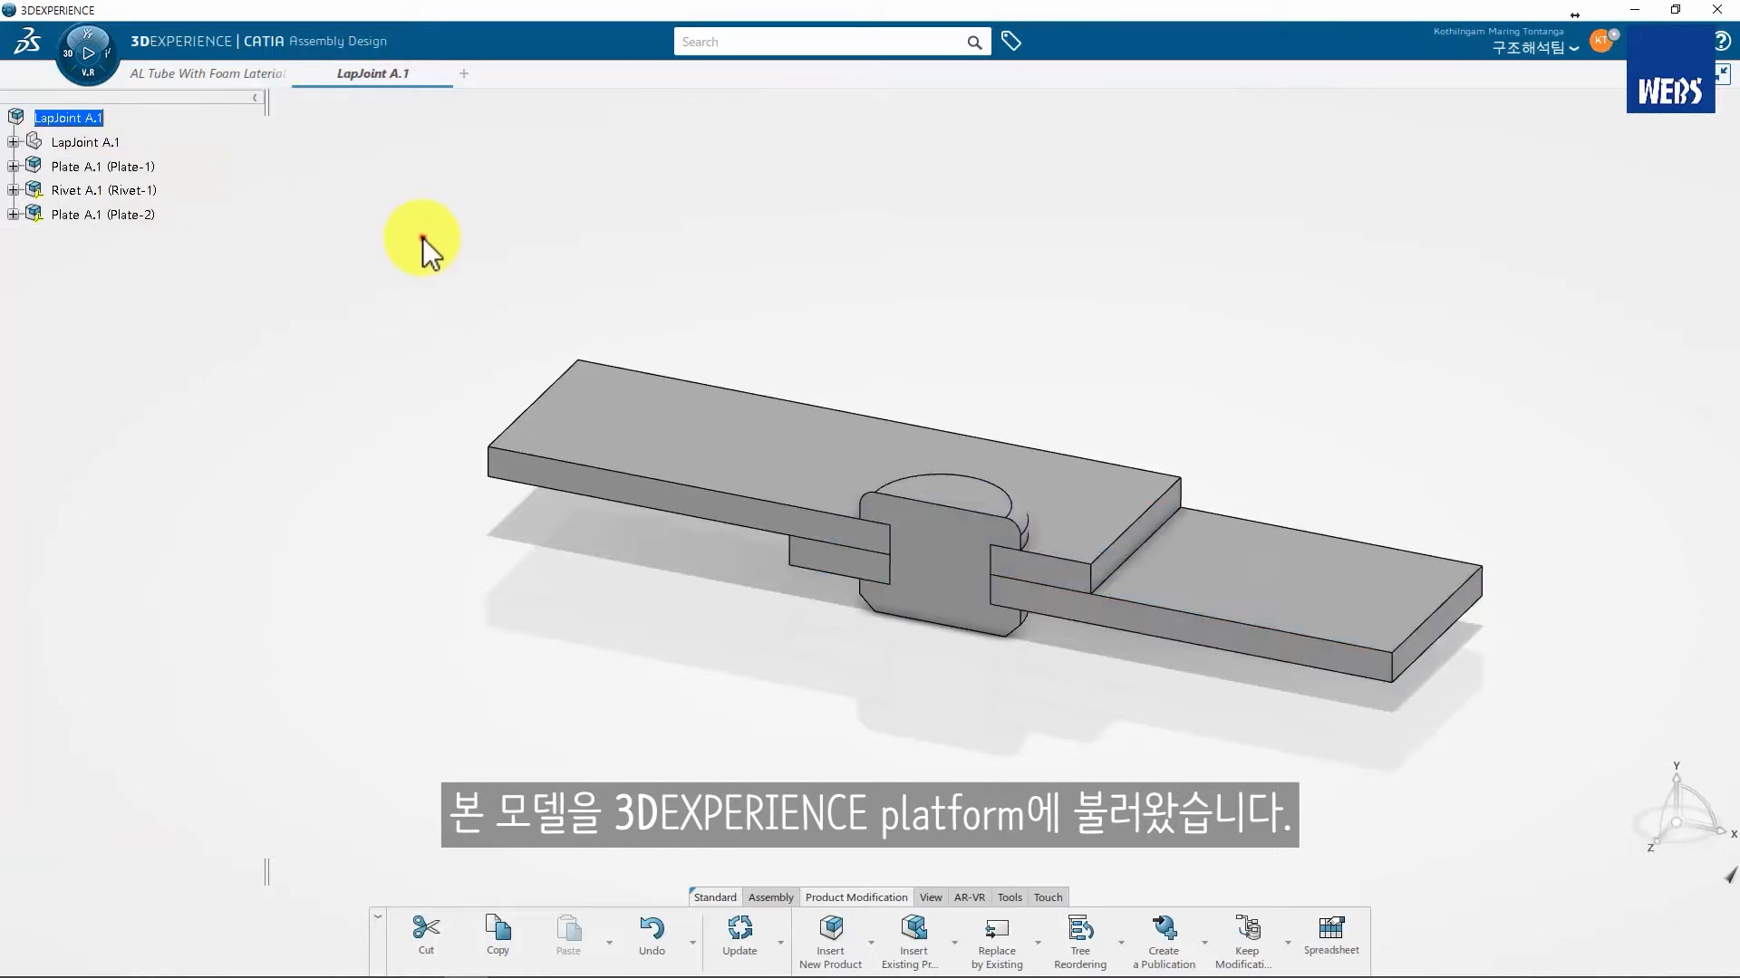
click(127, 167)
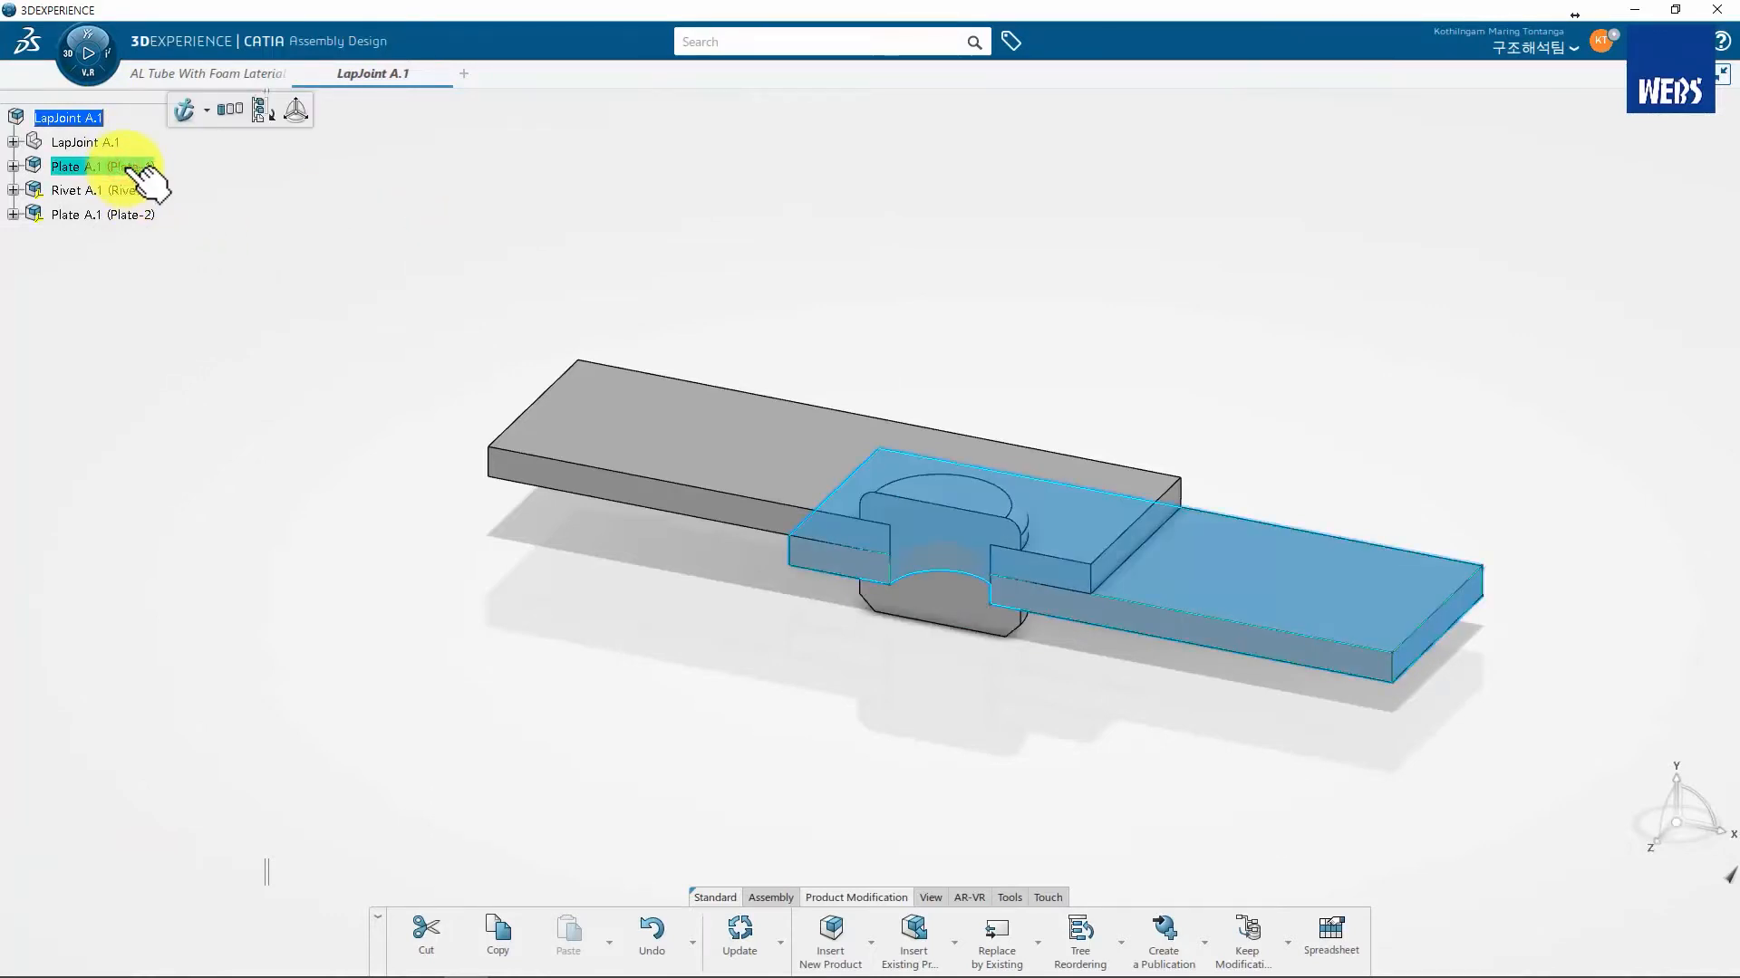
click(86, 51)
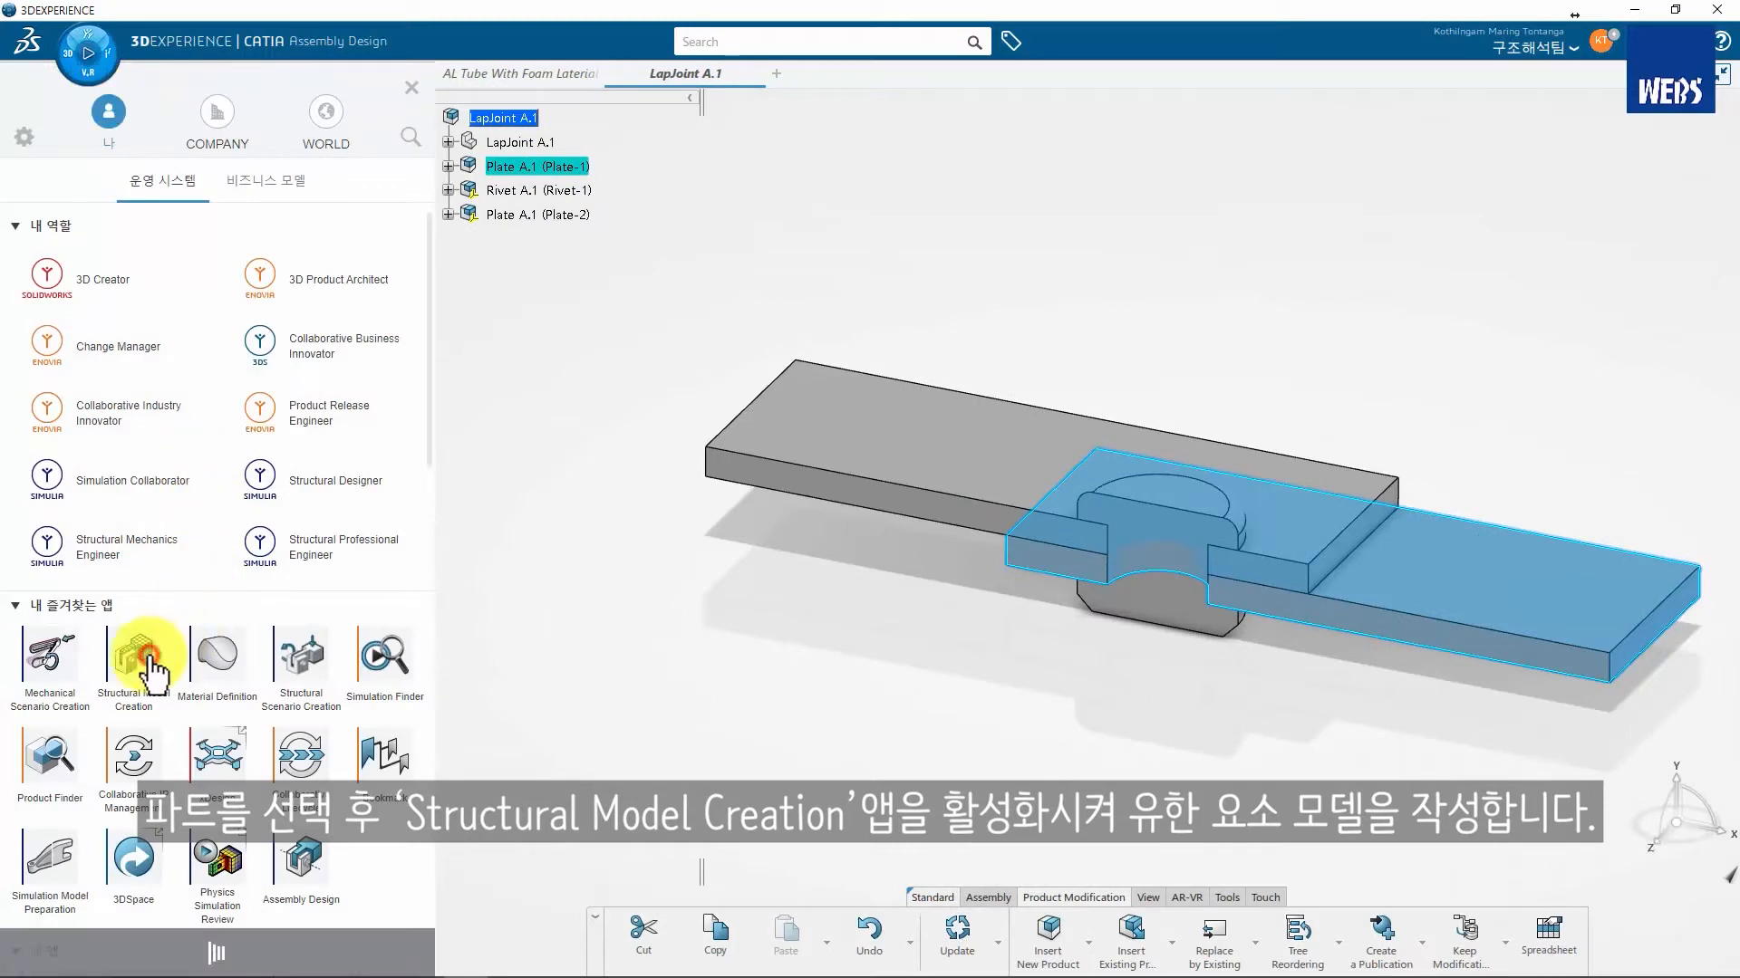
click(151, 666)
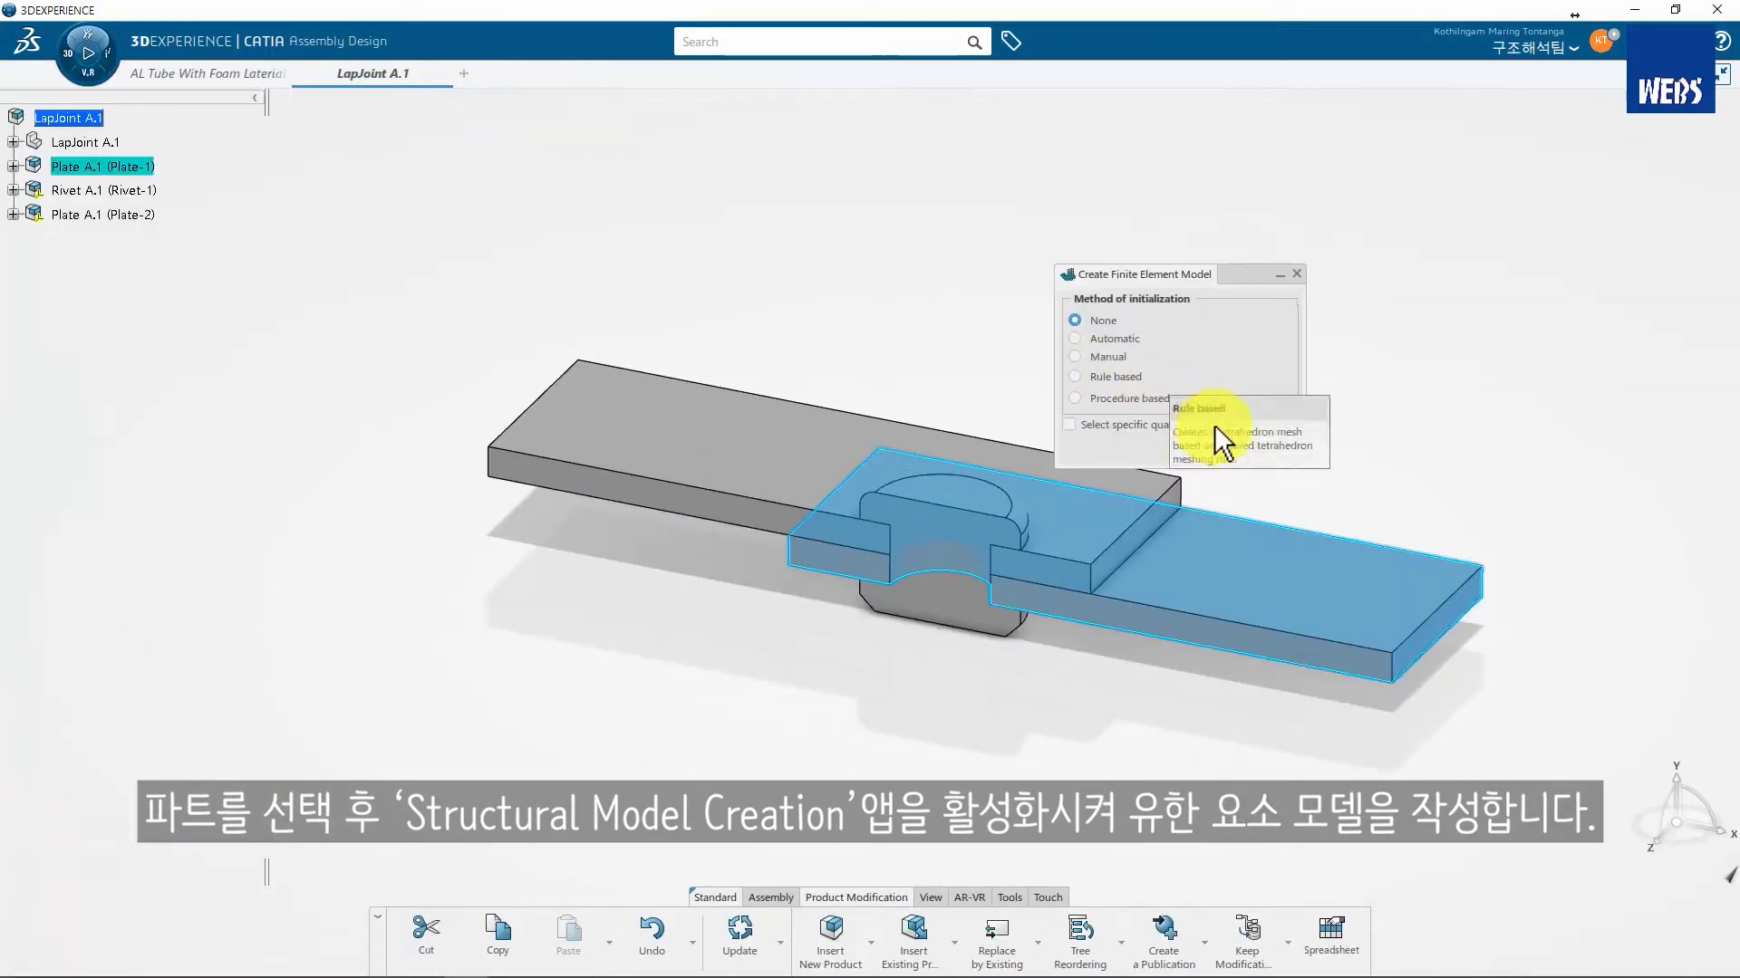
drag(1250, 273, 1287, 186)
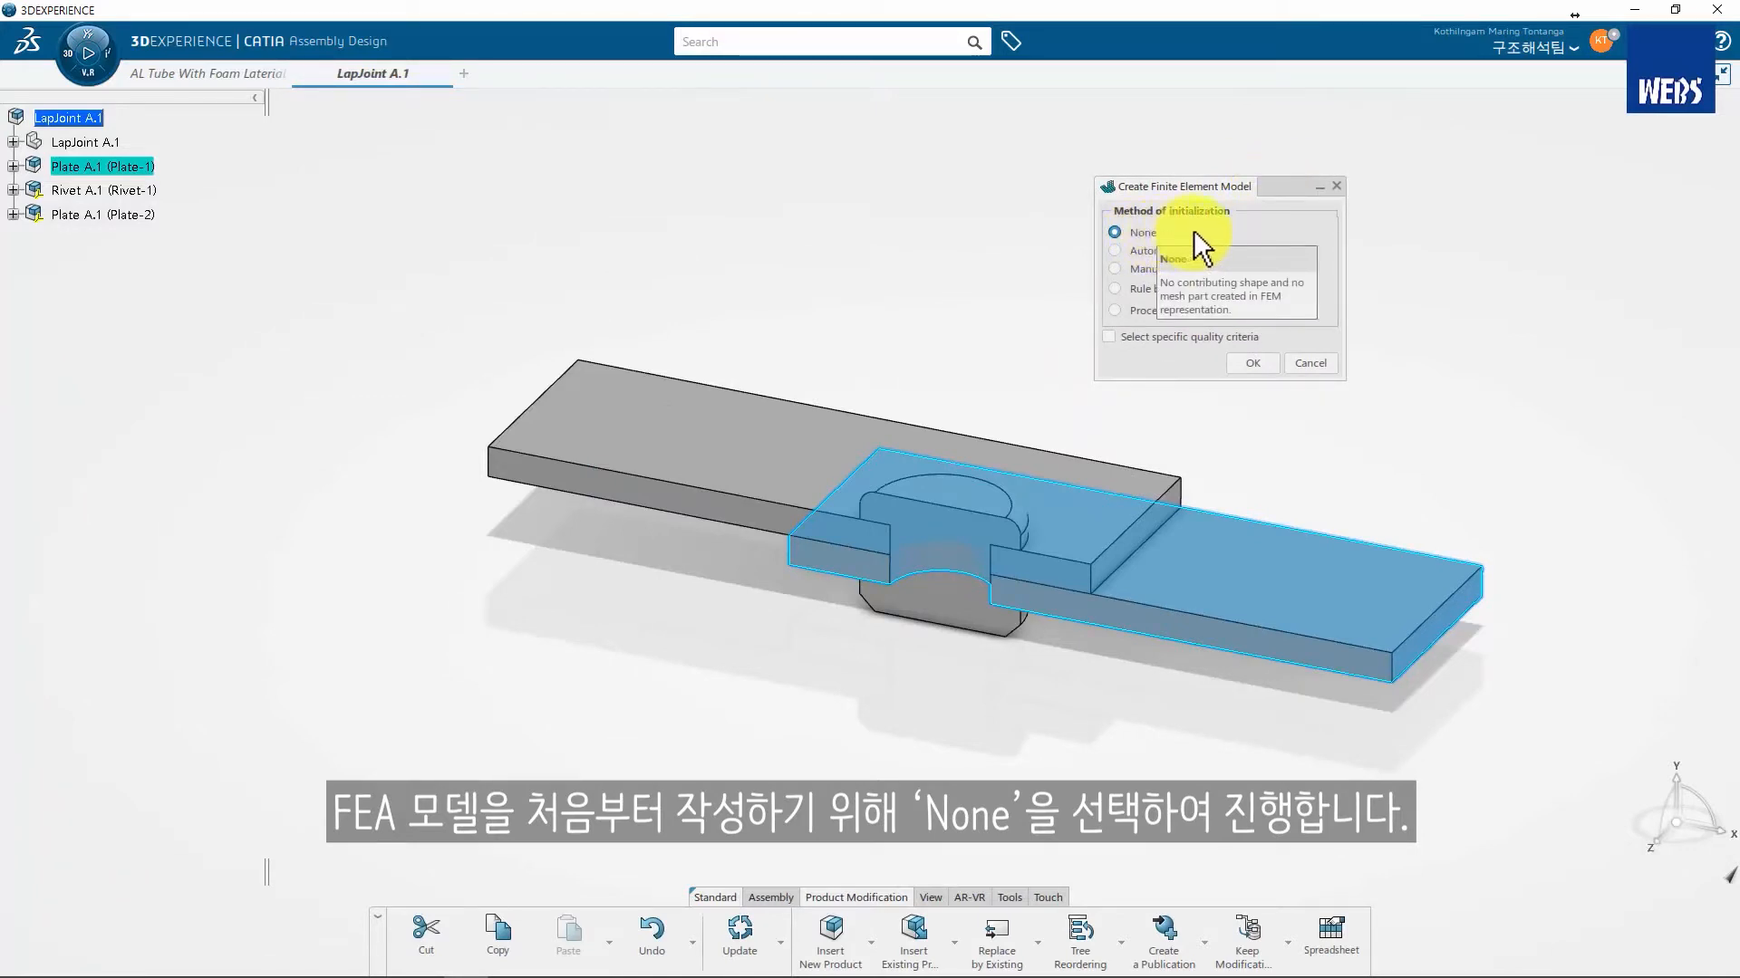
click(1262, 363)
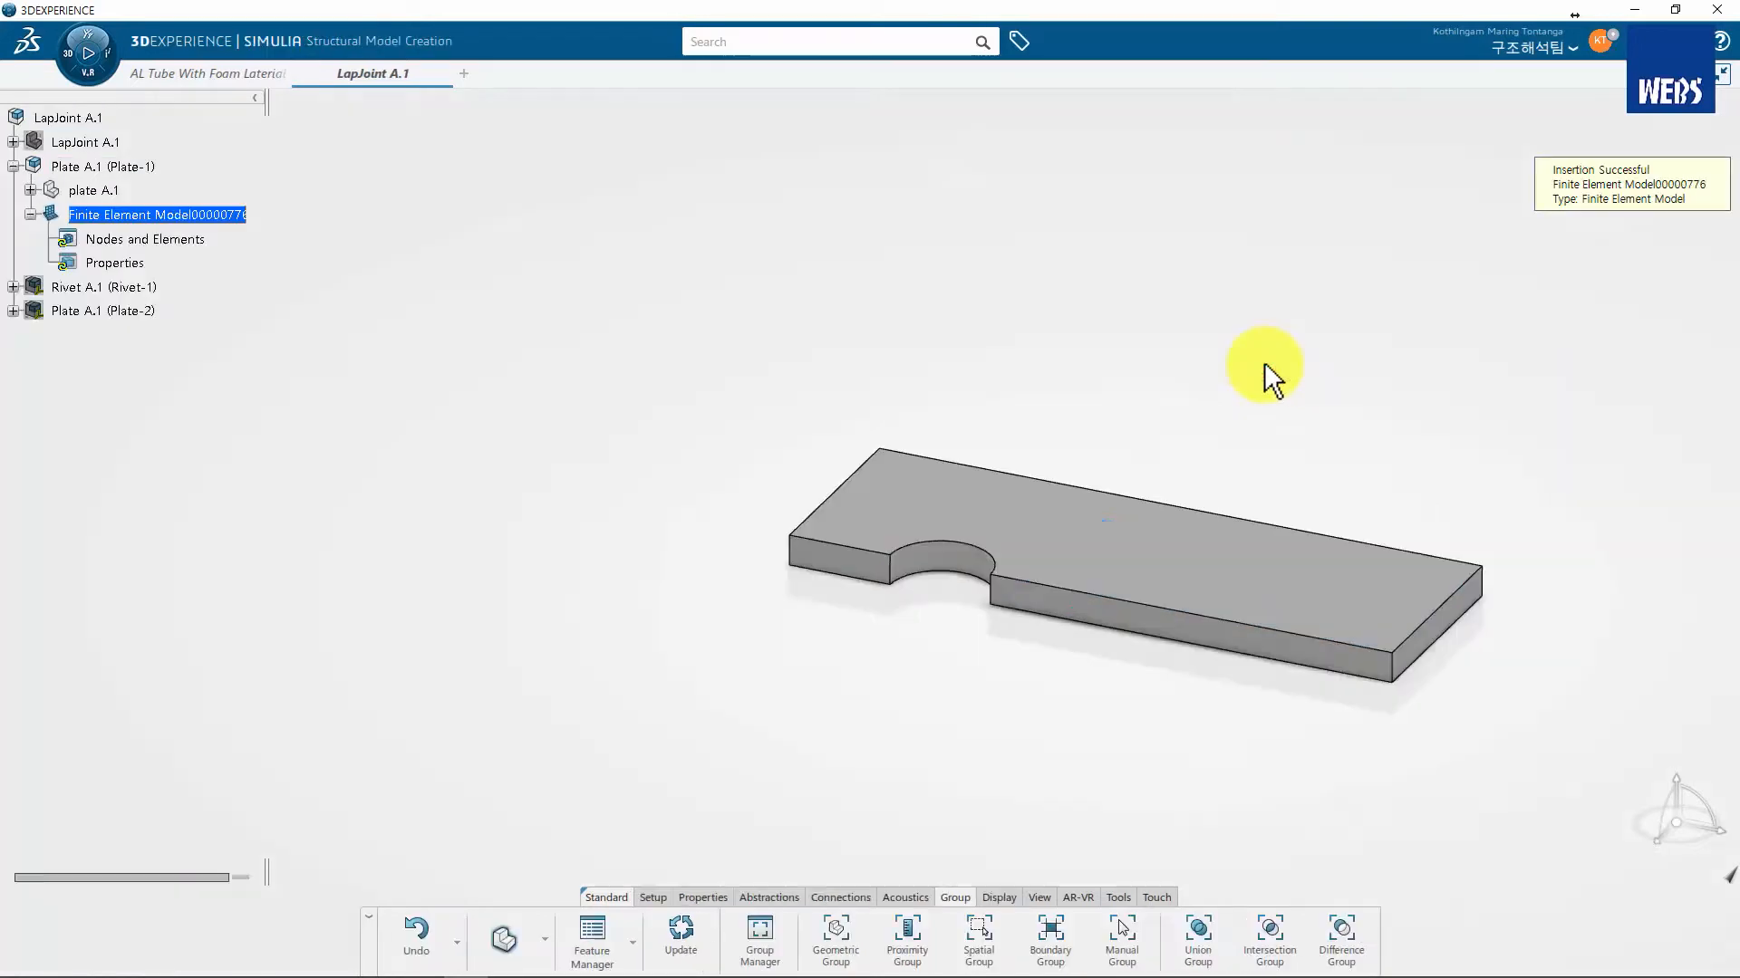
Change the title of Plate-1's finite element model to "FEA Model_LapJoint Plate" in its properties
click(1115, 297)
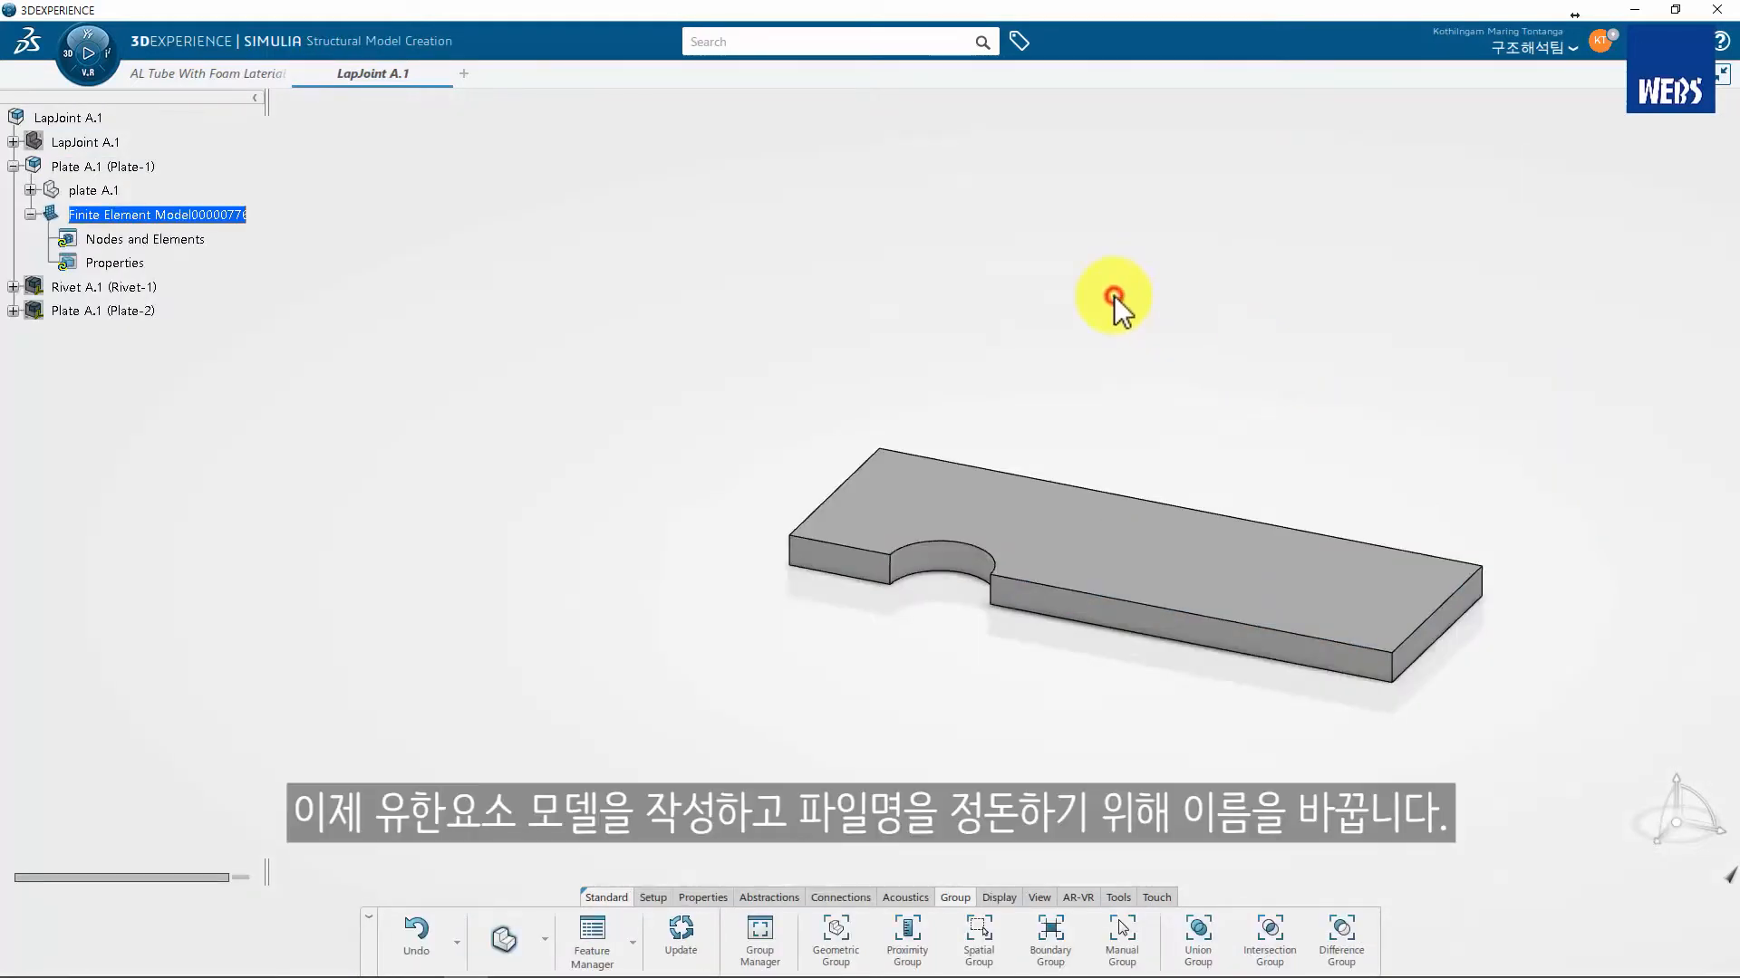
right_click(214, 222)
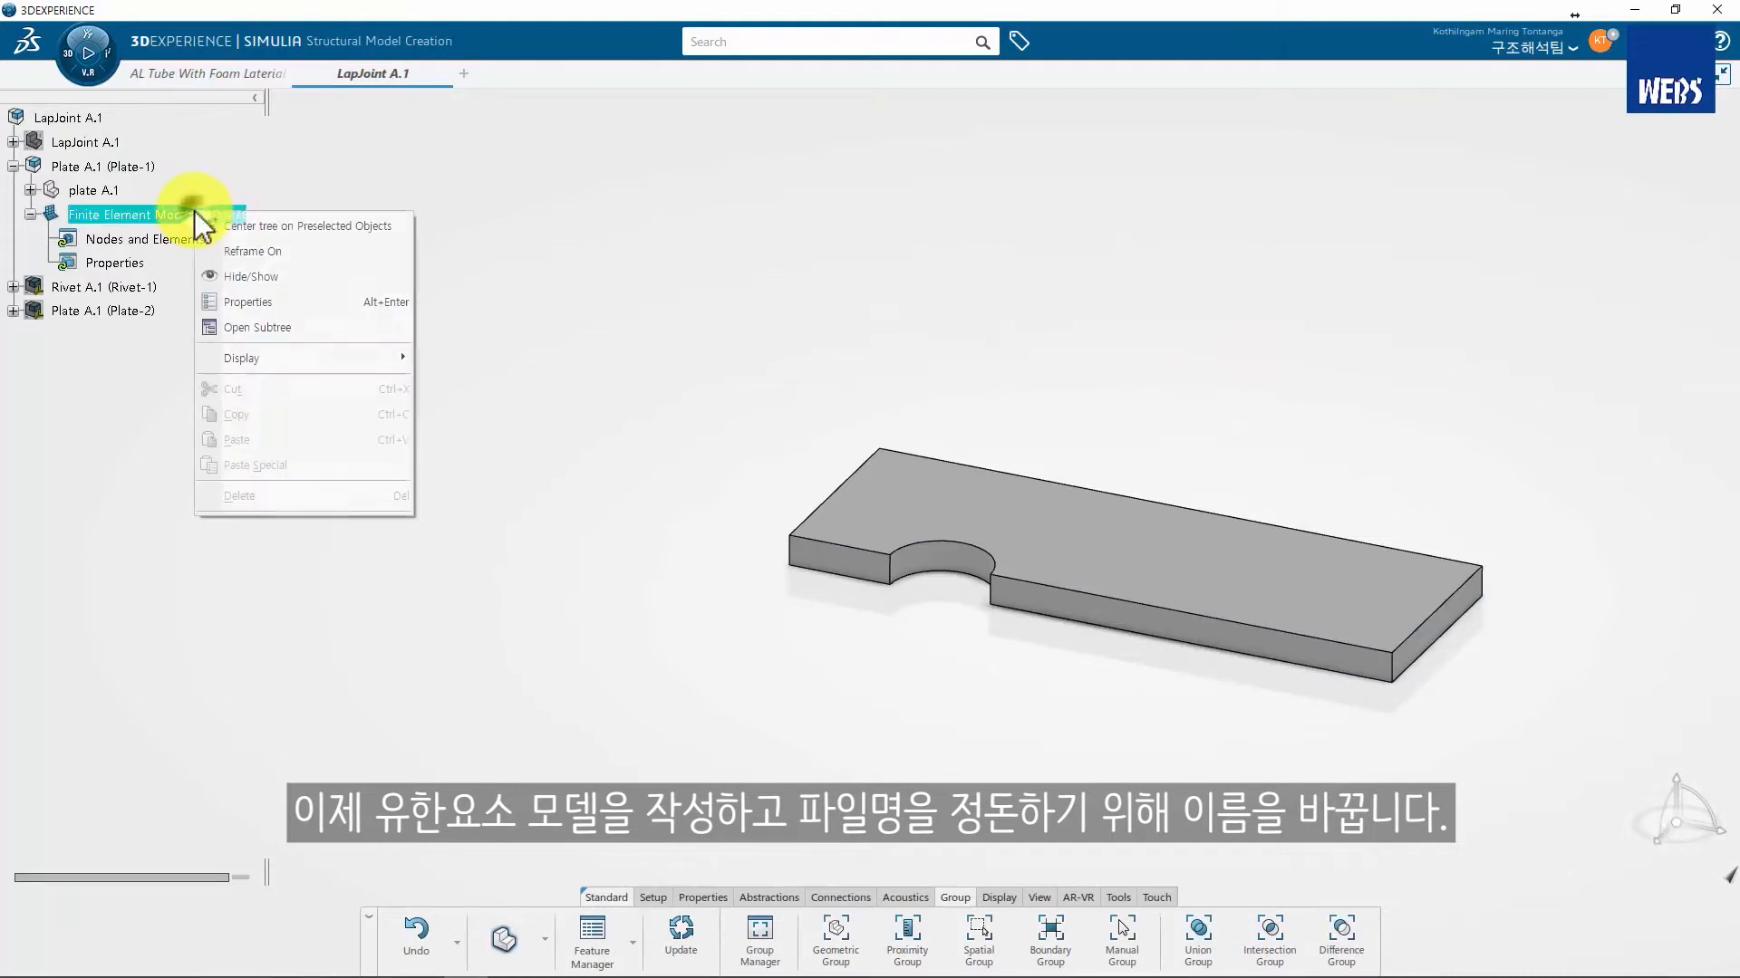
click(250, 296)
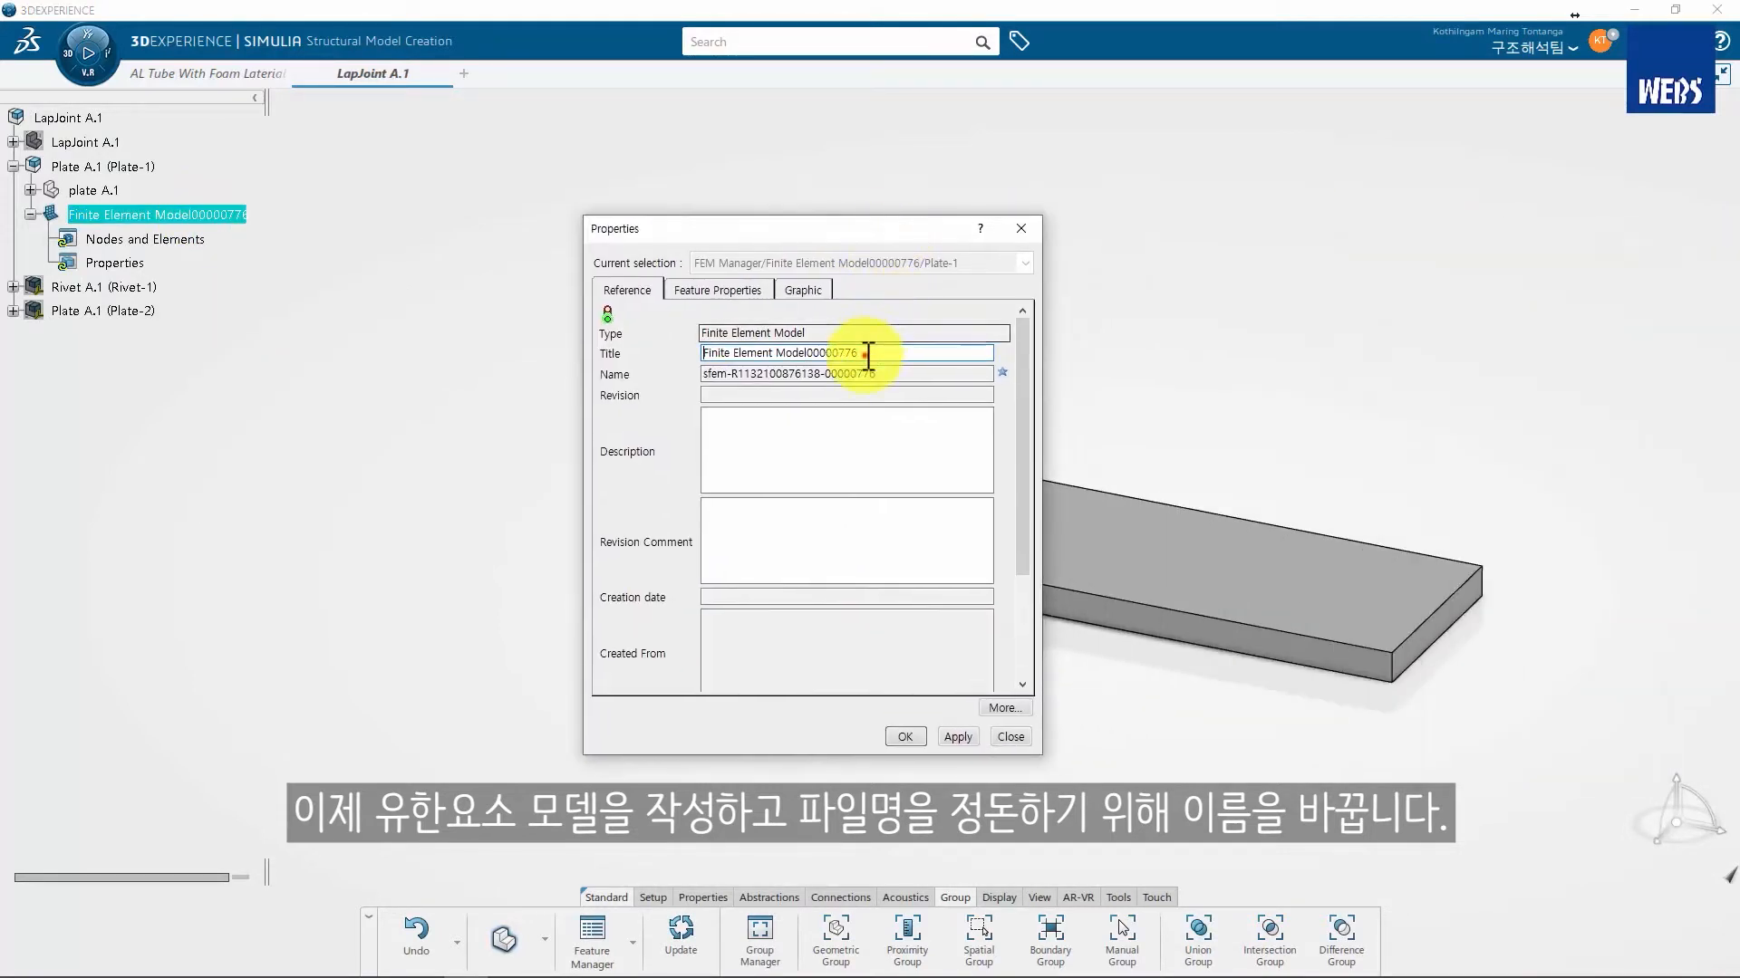
drag(865, 353, 660, 357)
text(FEA Model_Lap)
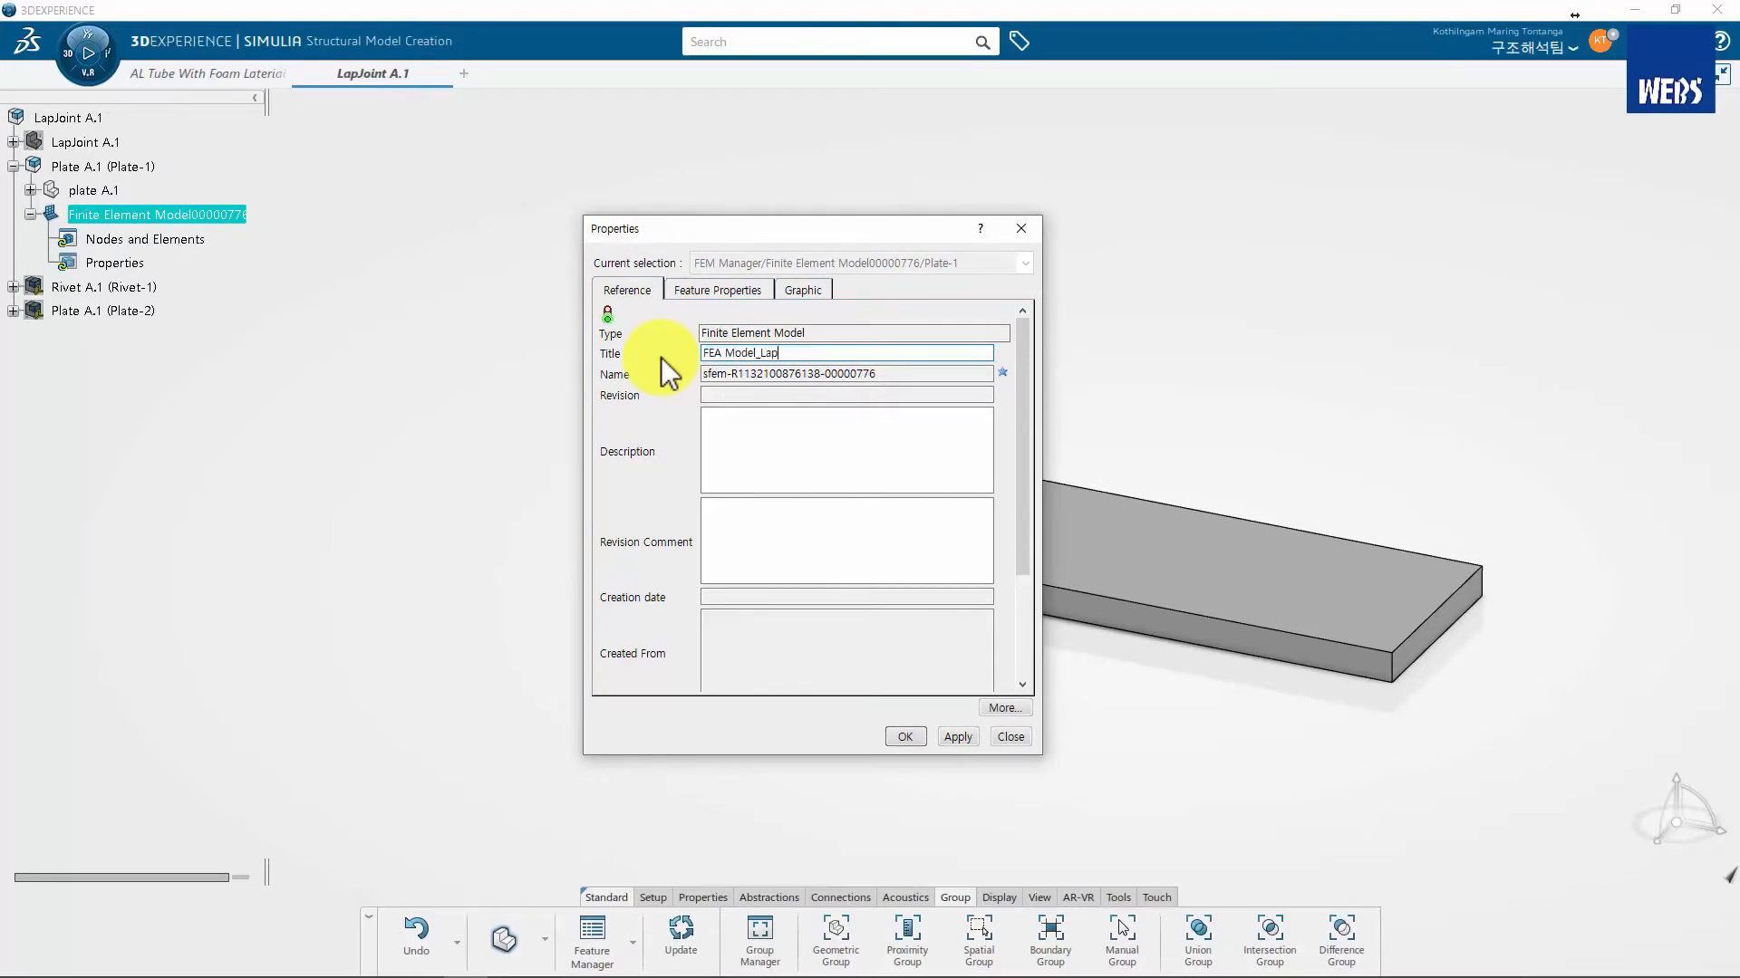
text(Joint Plate)
key(Return)
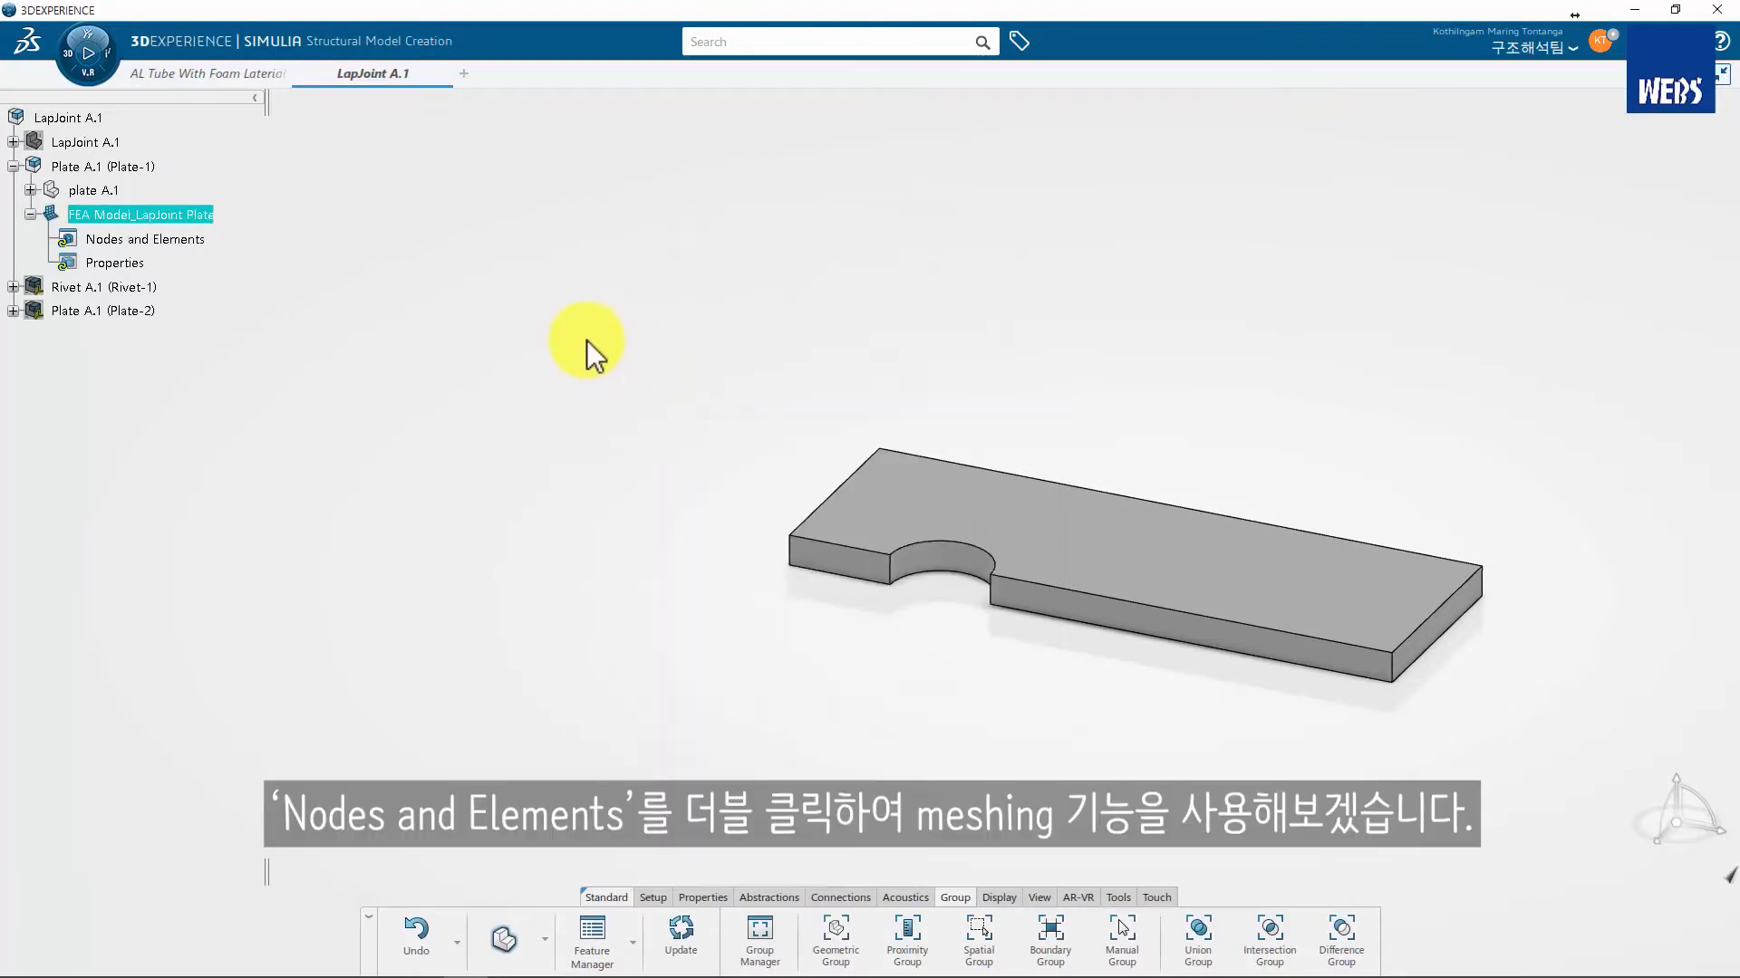
Open the plate model's Nodes and Elements for meshing and generate a Partition Hex Mesh with the plate body as support
click(183, 238)
double_click(186, 239)
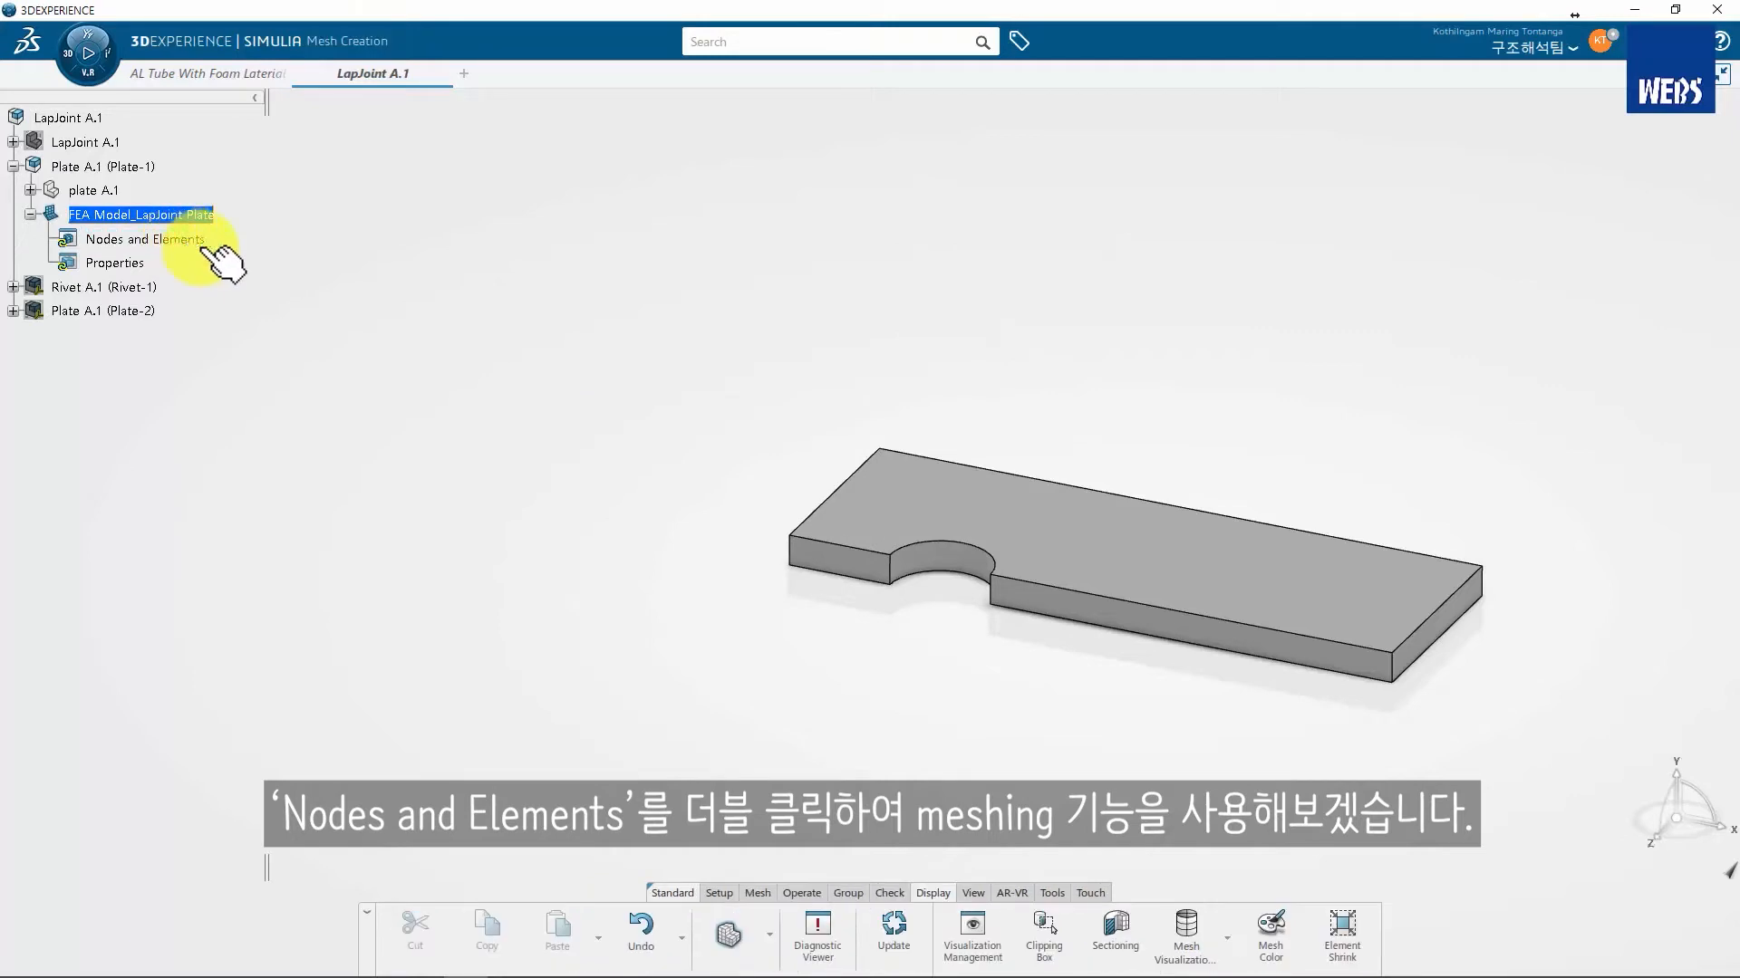
click(757, 893)
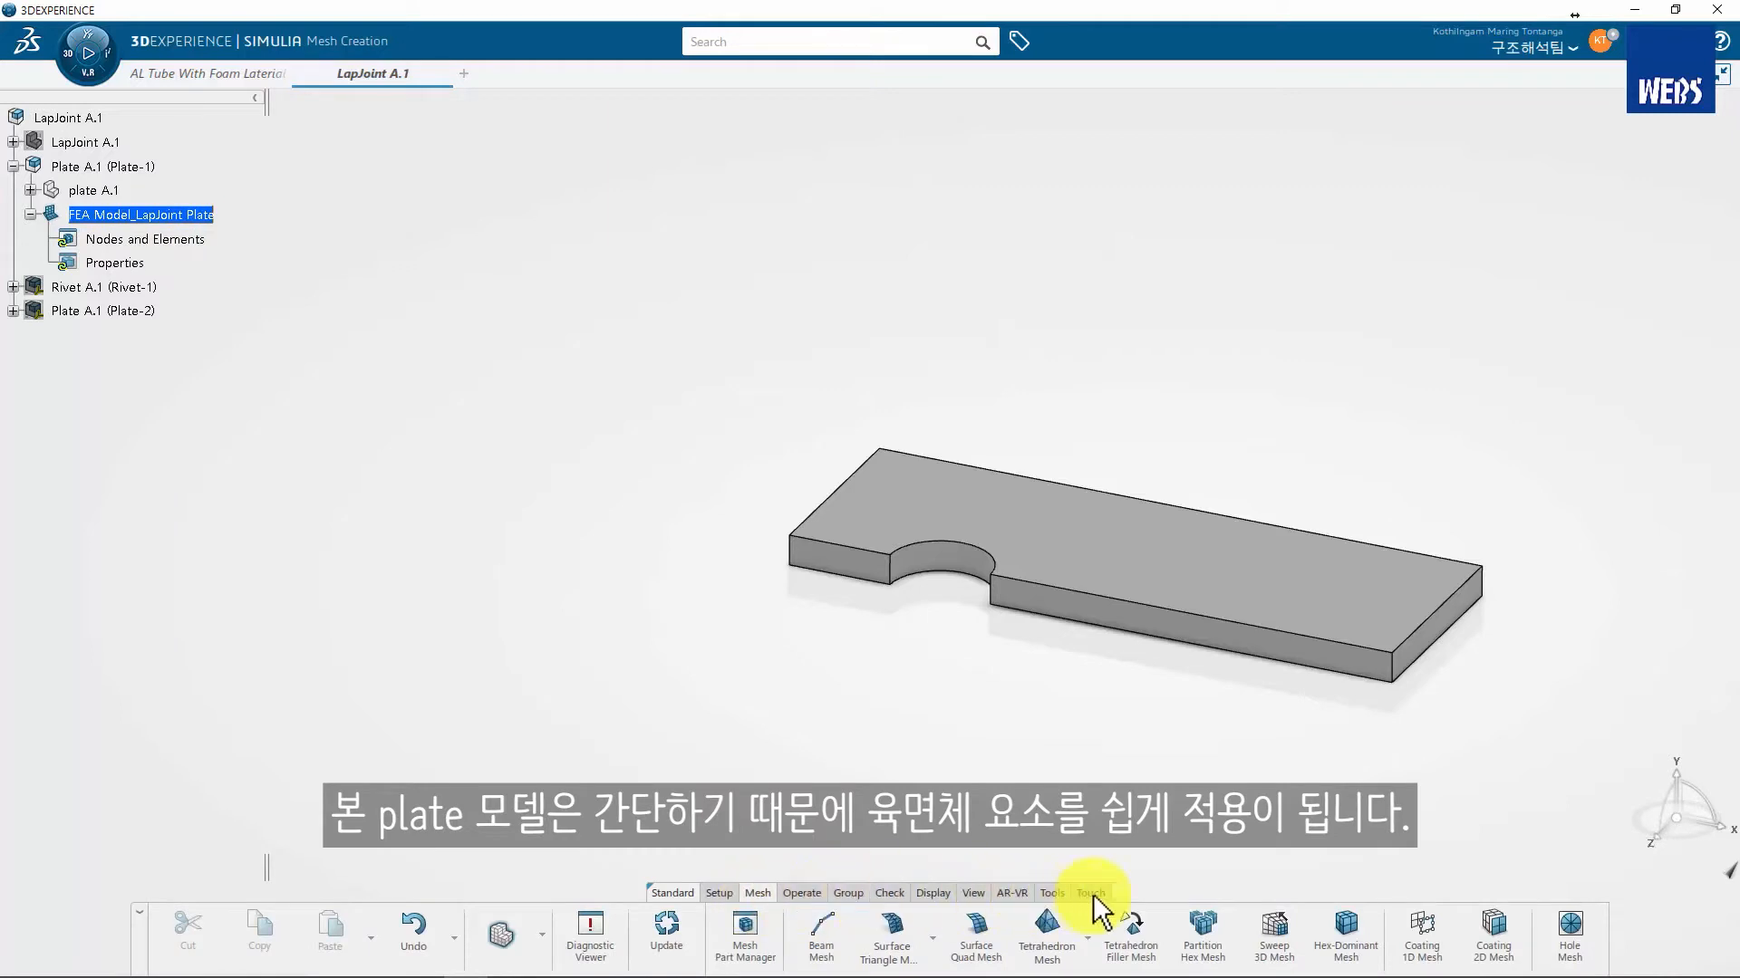
click(1206, 919)
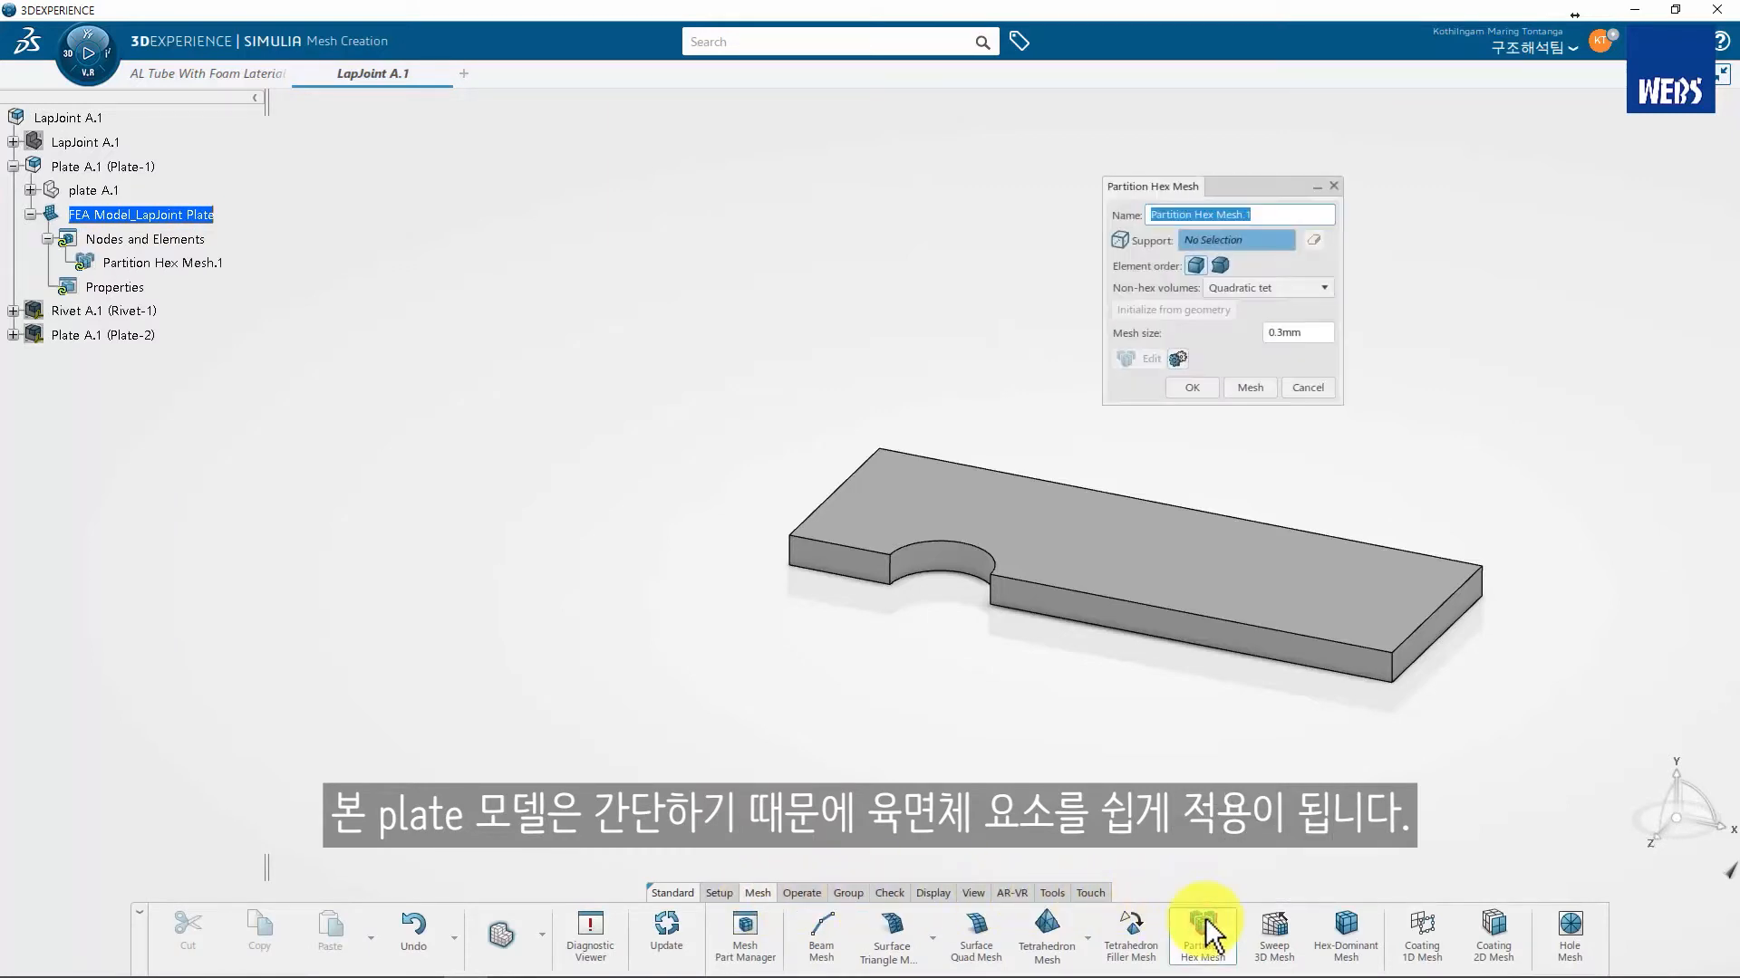
click(1255, 387)
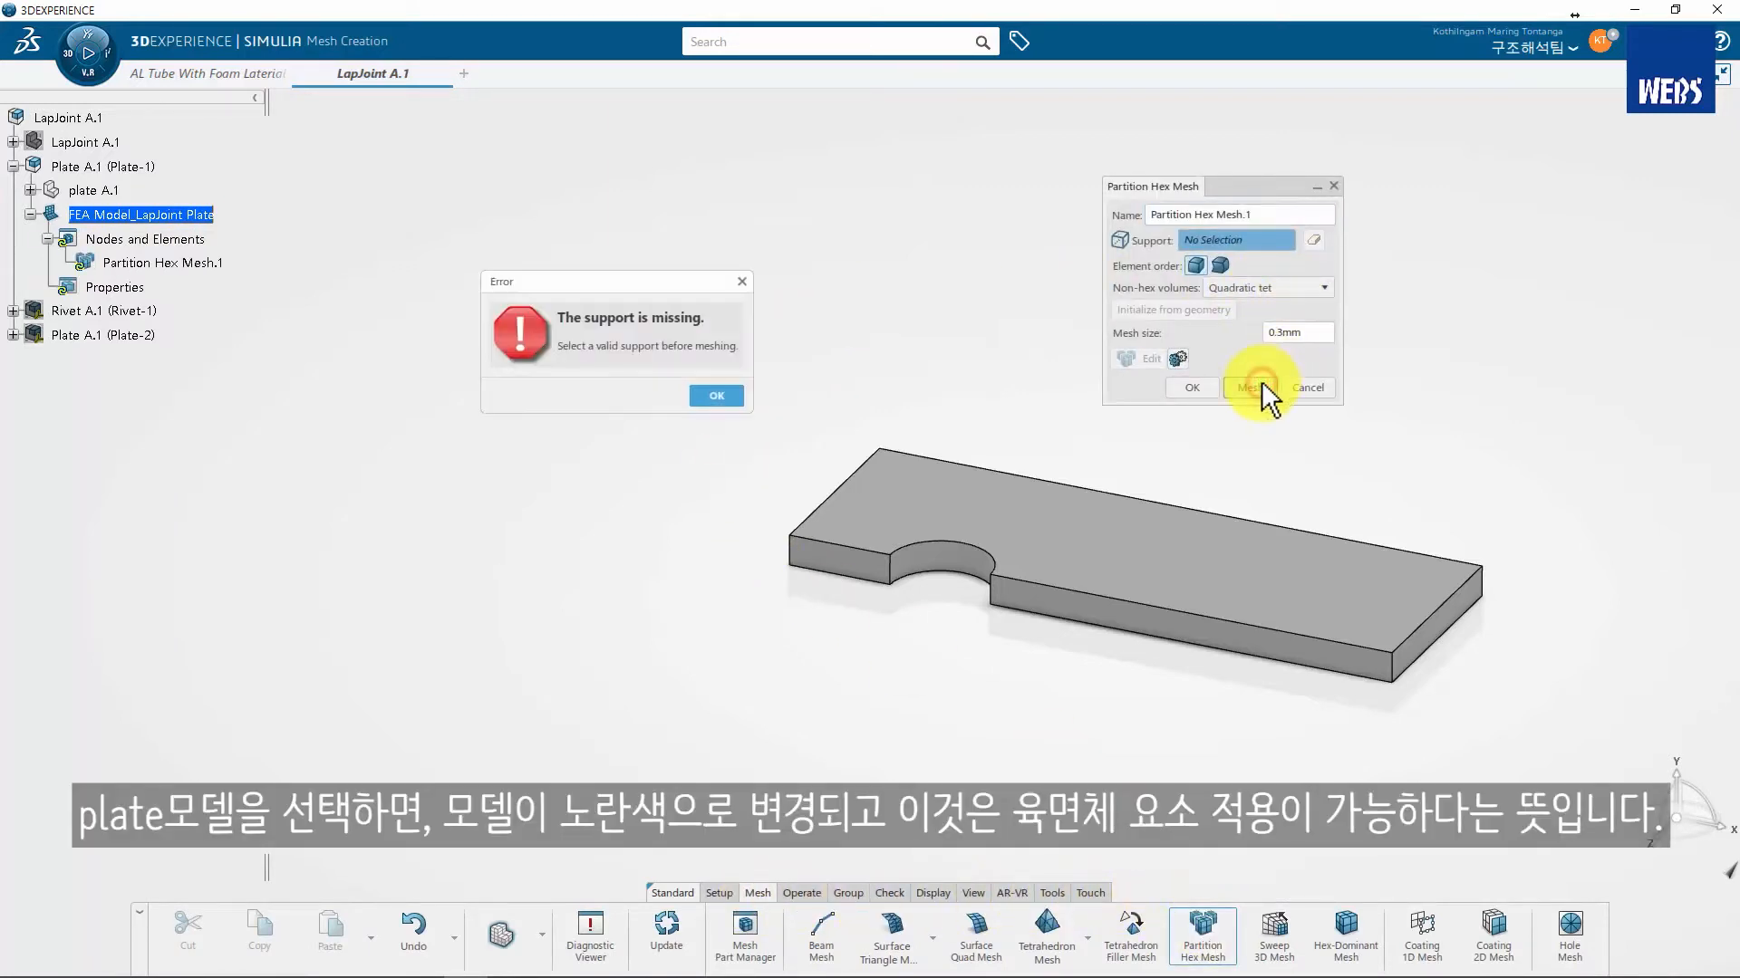
click(732, 395)
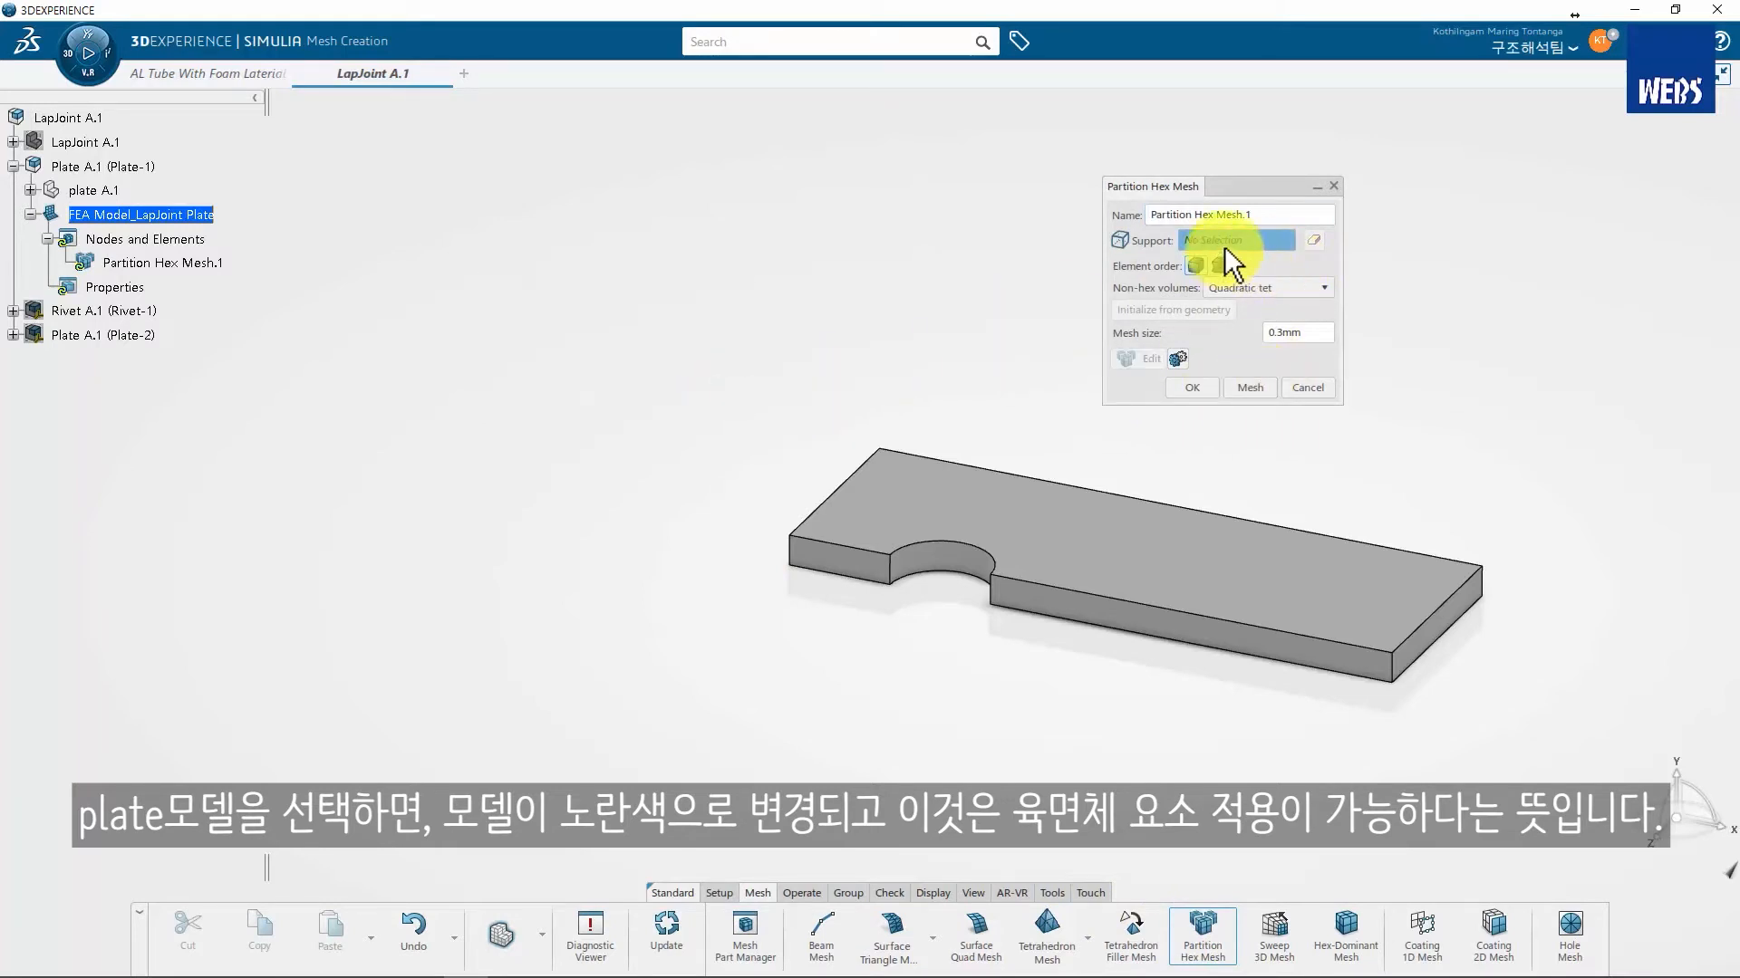
click(1122, 525)
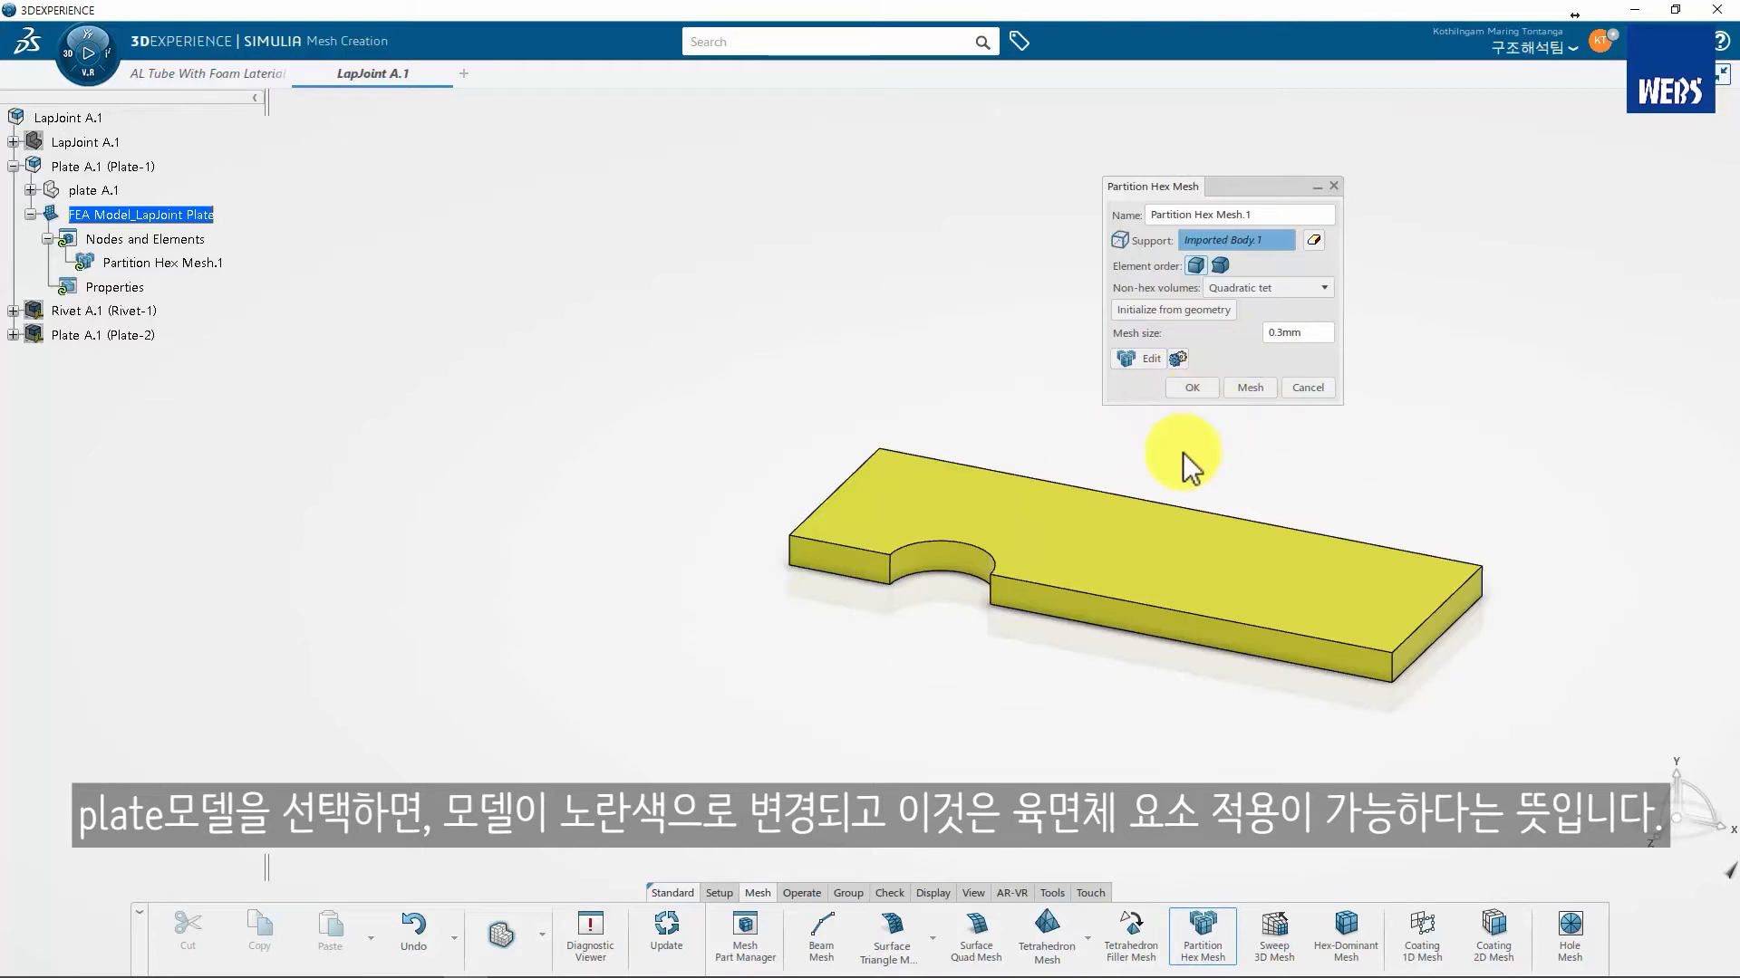
click(1252, 388)
Set the plate's hex mesh size to 0.6 mm, regenerate the mesh and accept it
scroll(994, 535, up, 3)
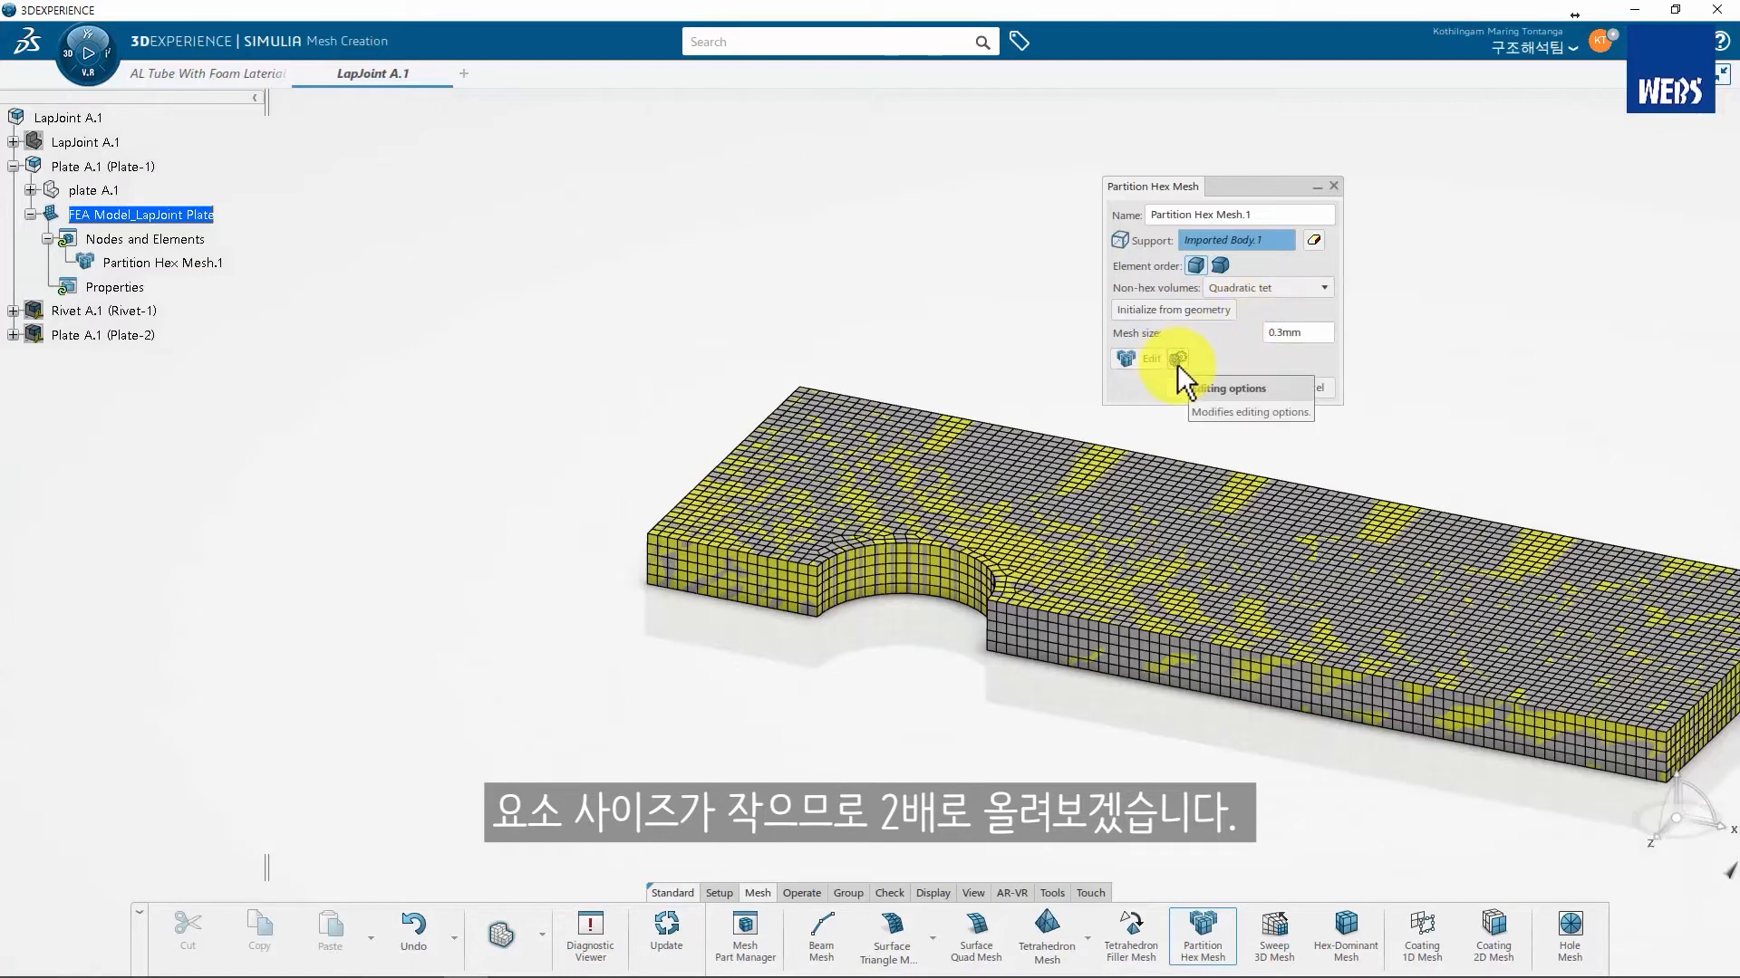
text(0.6)
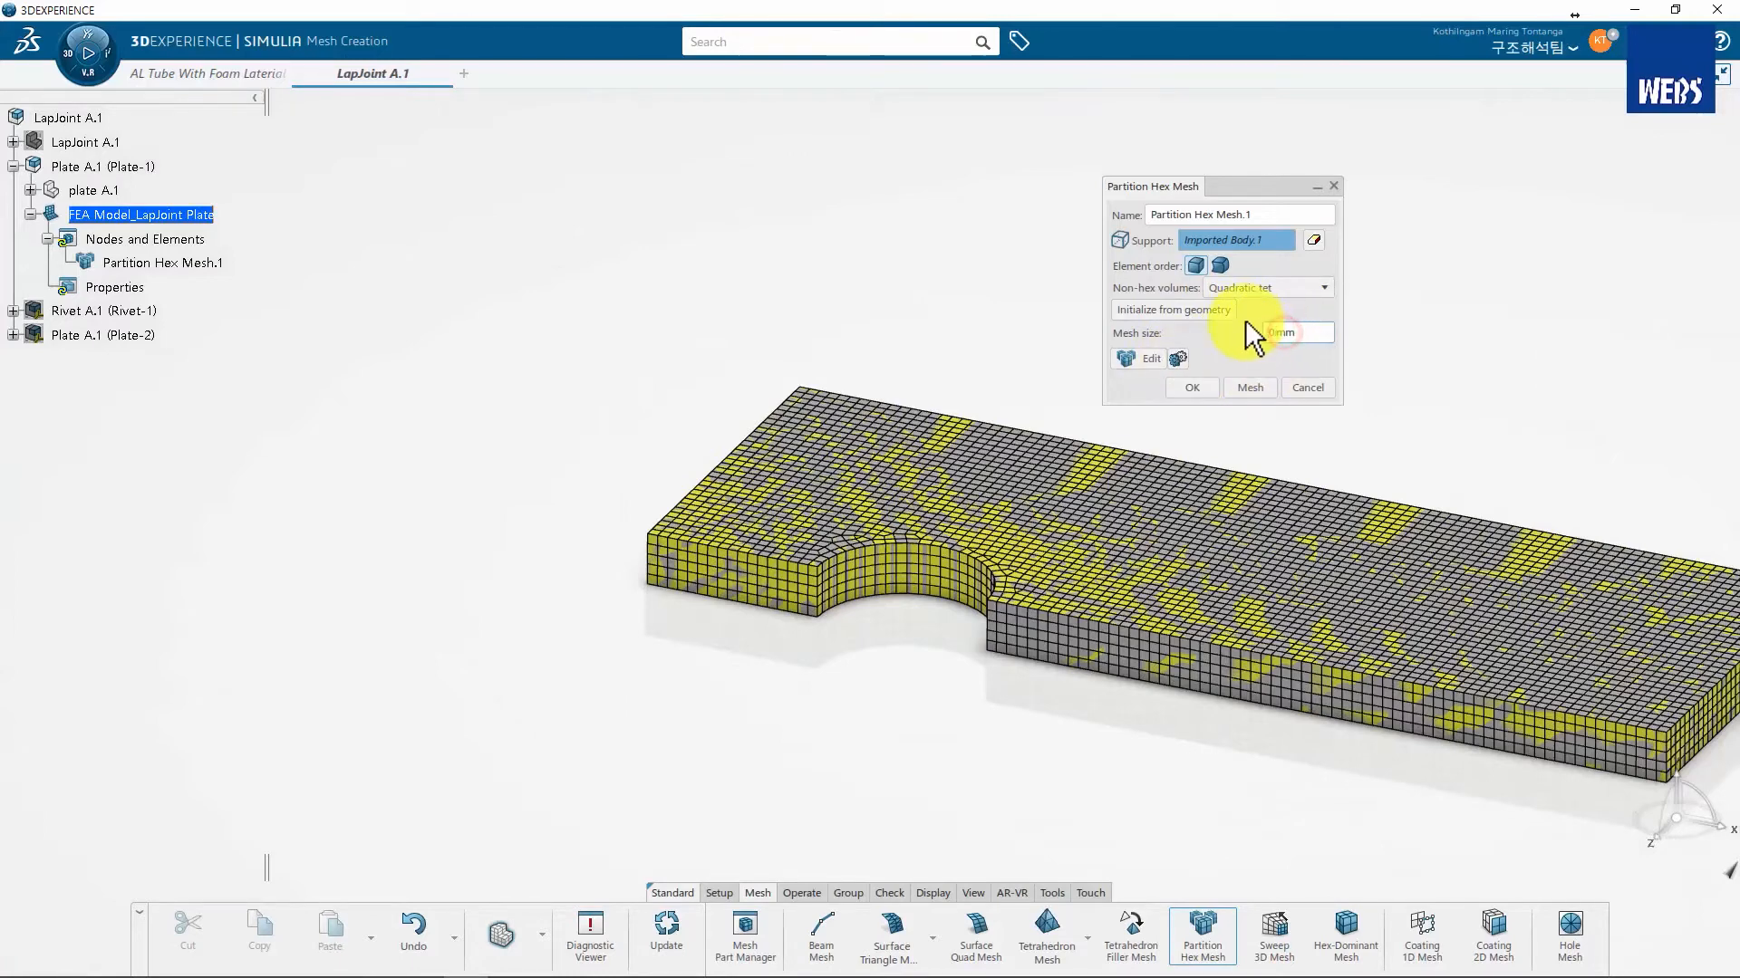
click(1252, 388)
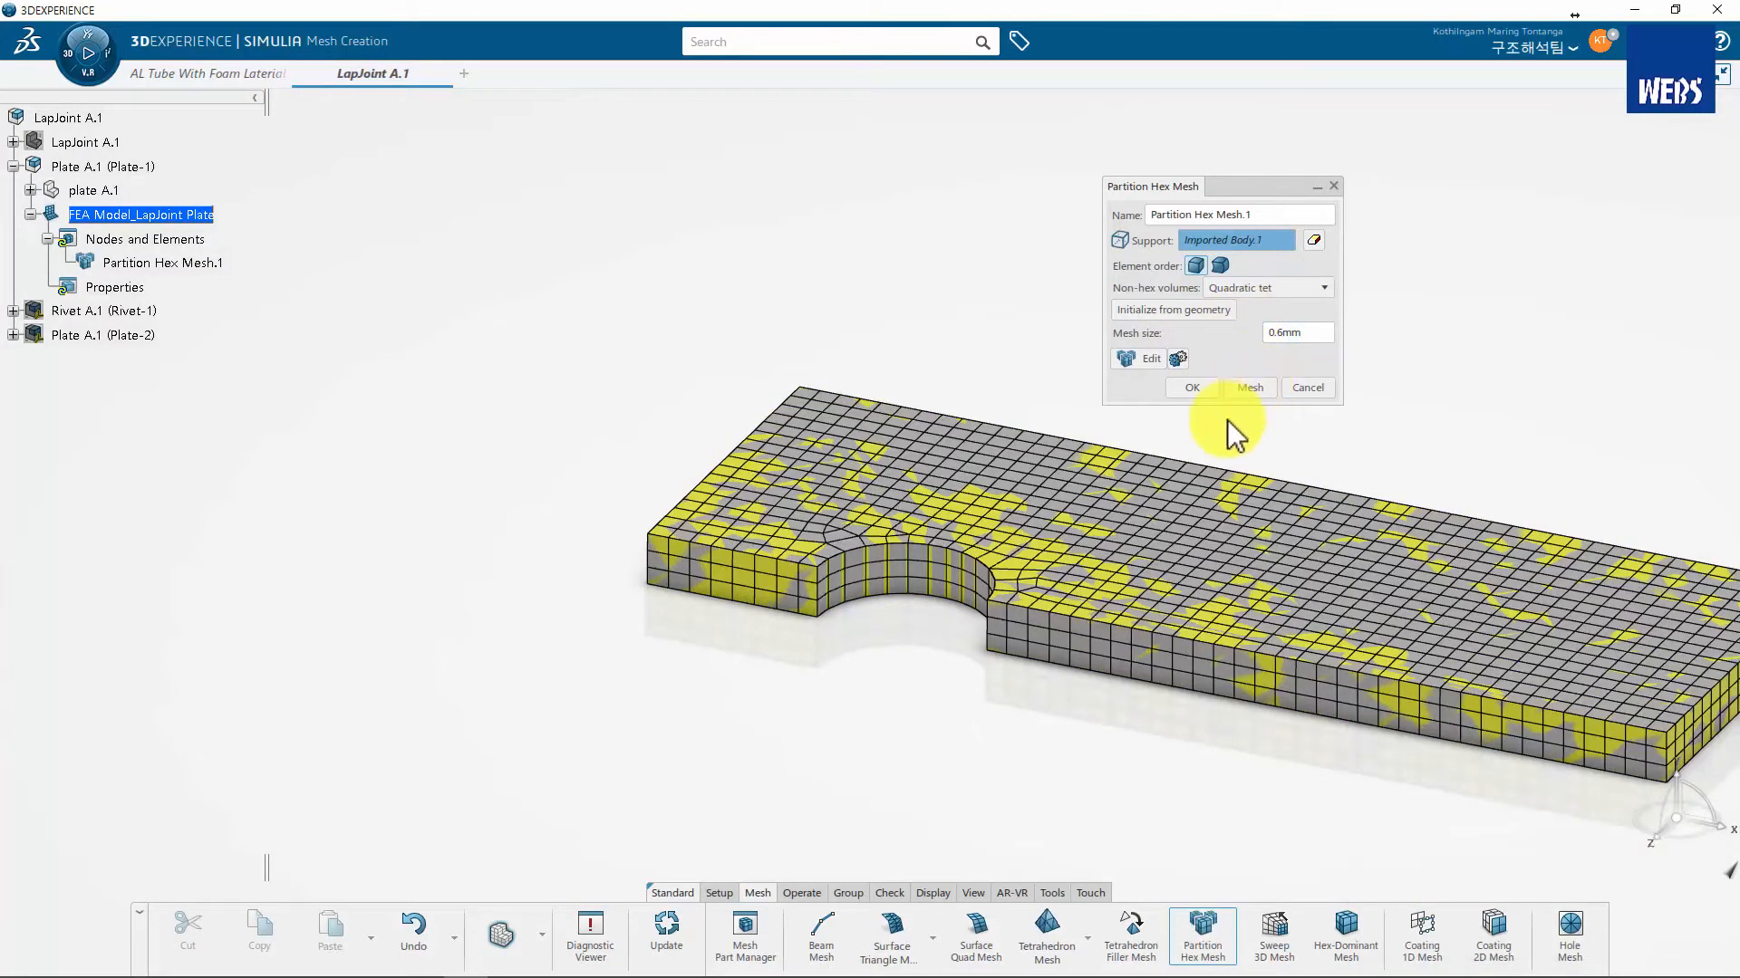
scroll(1149, 496, down, 2)
click(1190, 388)
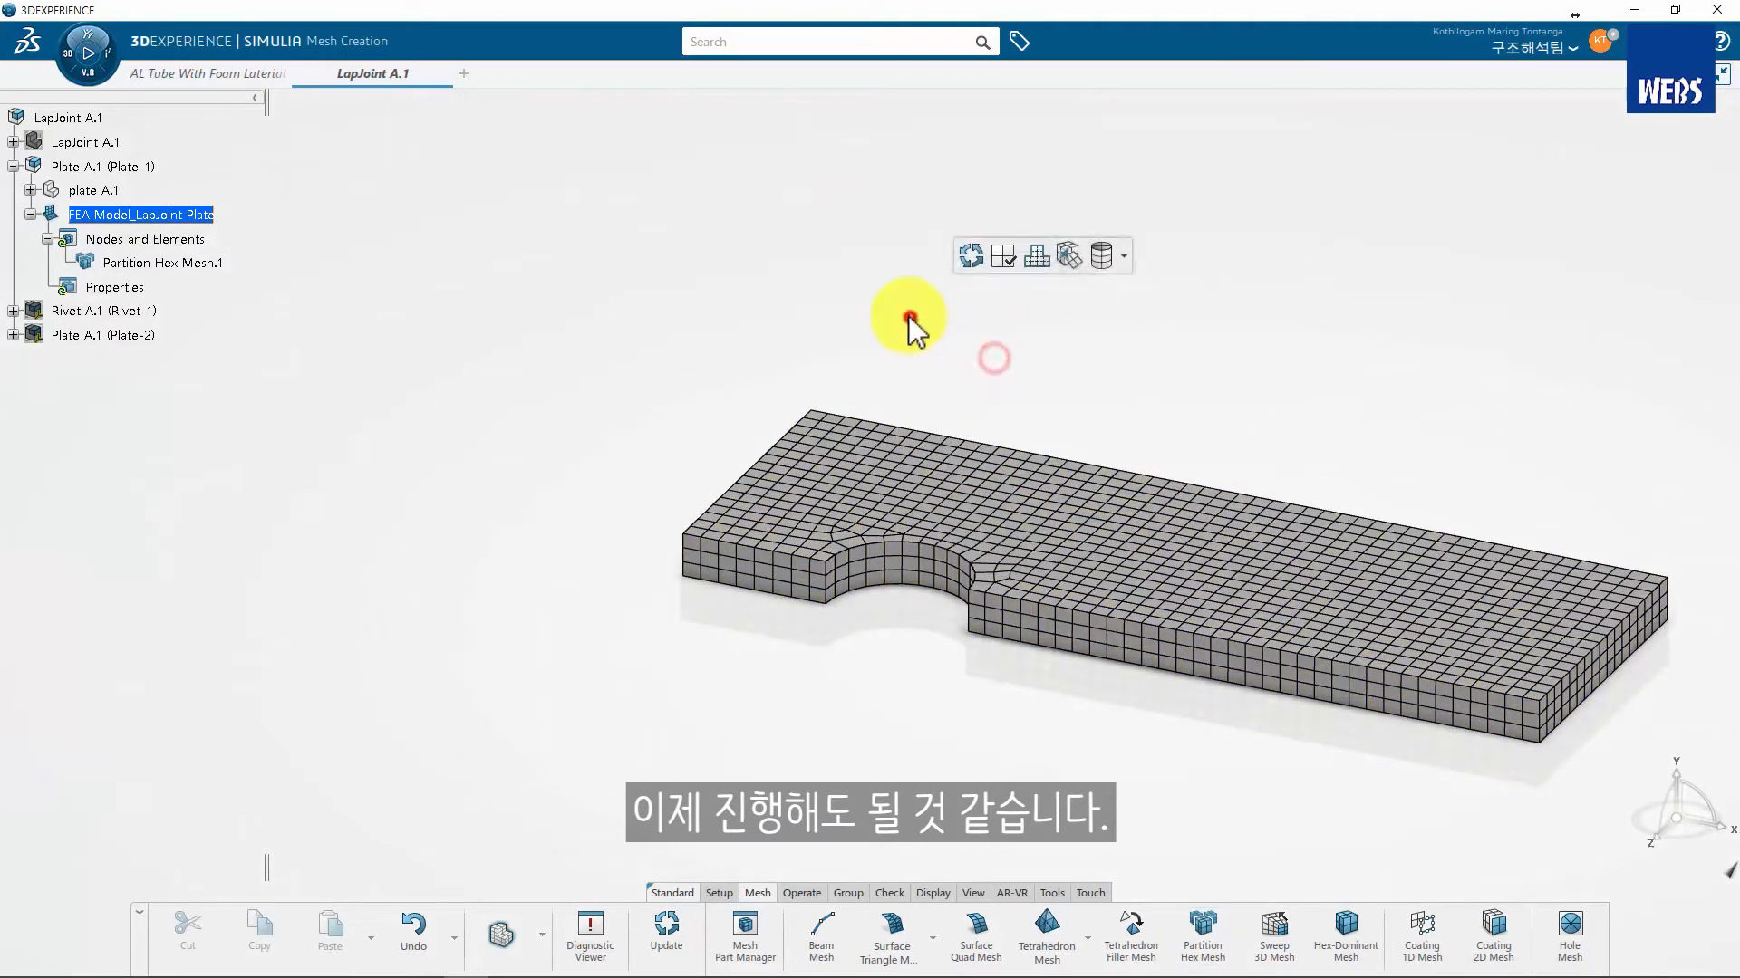
Expand Plate-2, select its finite element model, and use Visualization Management to show the assembly's shapes
click(12, 335)
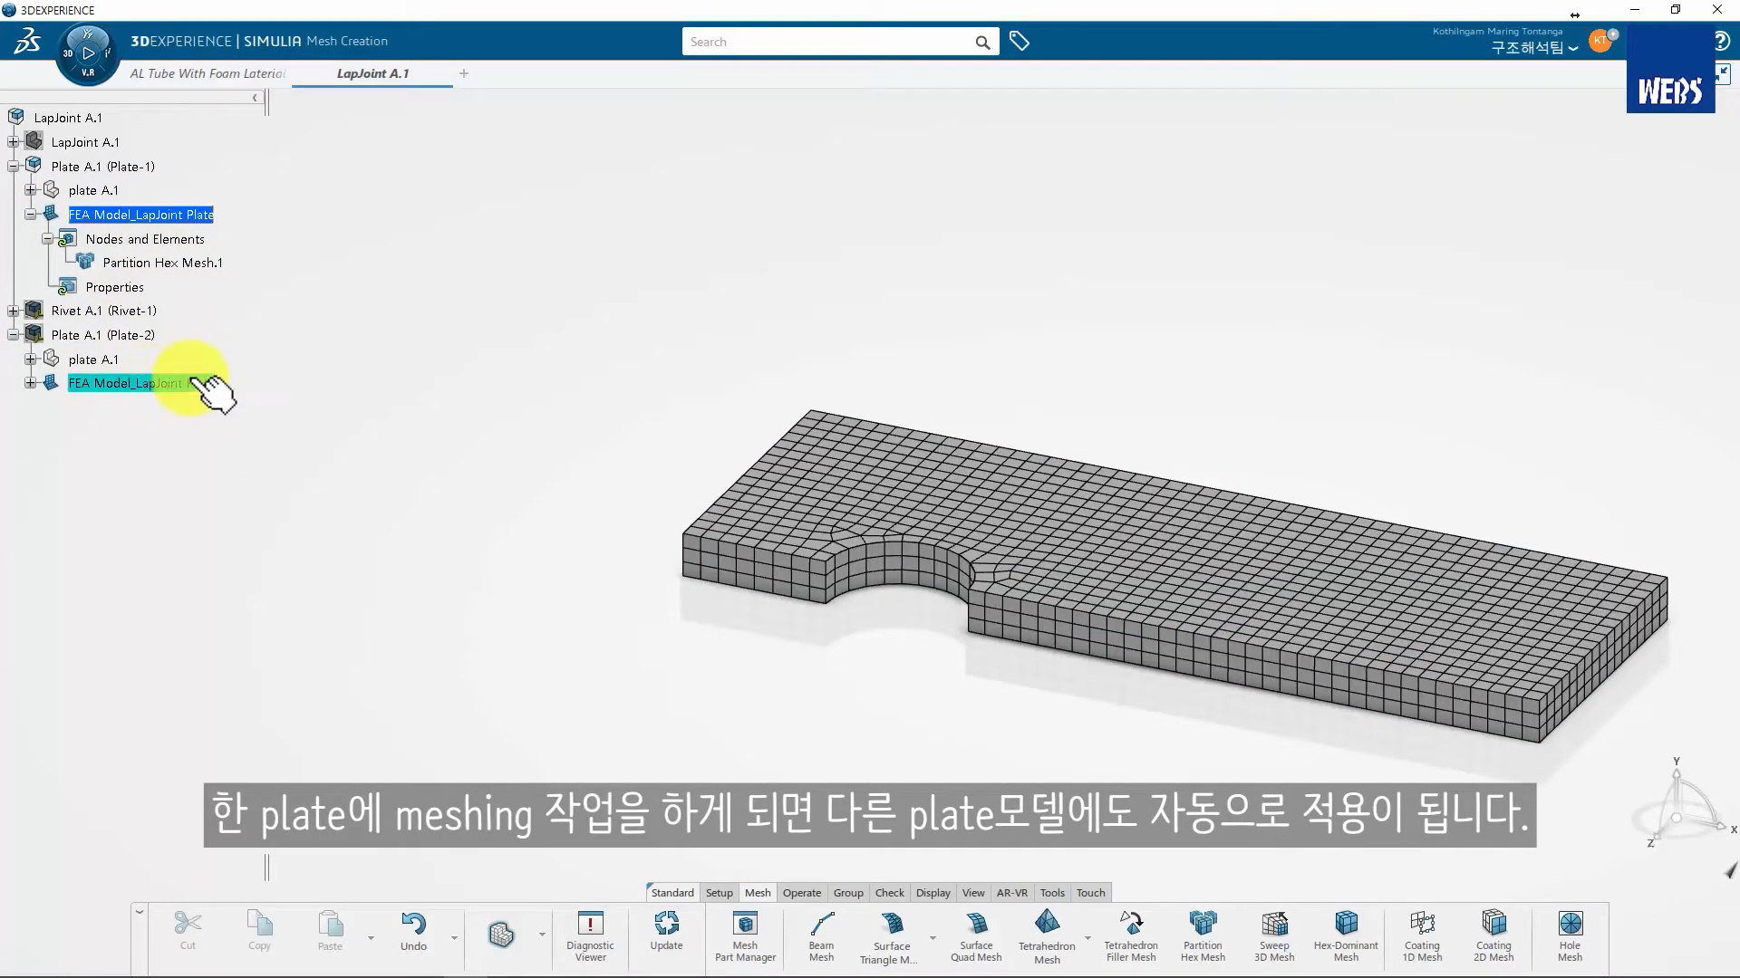
right_click(602, 355)
click(680, 569)
click(618, 551)
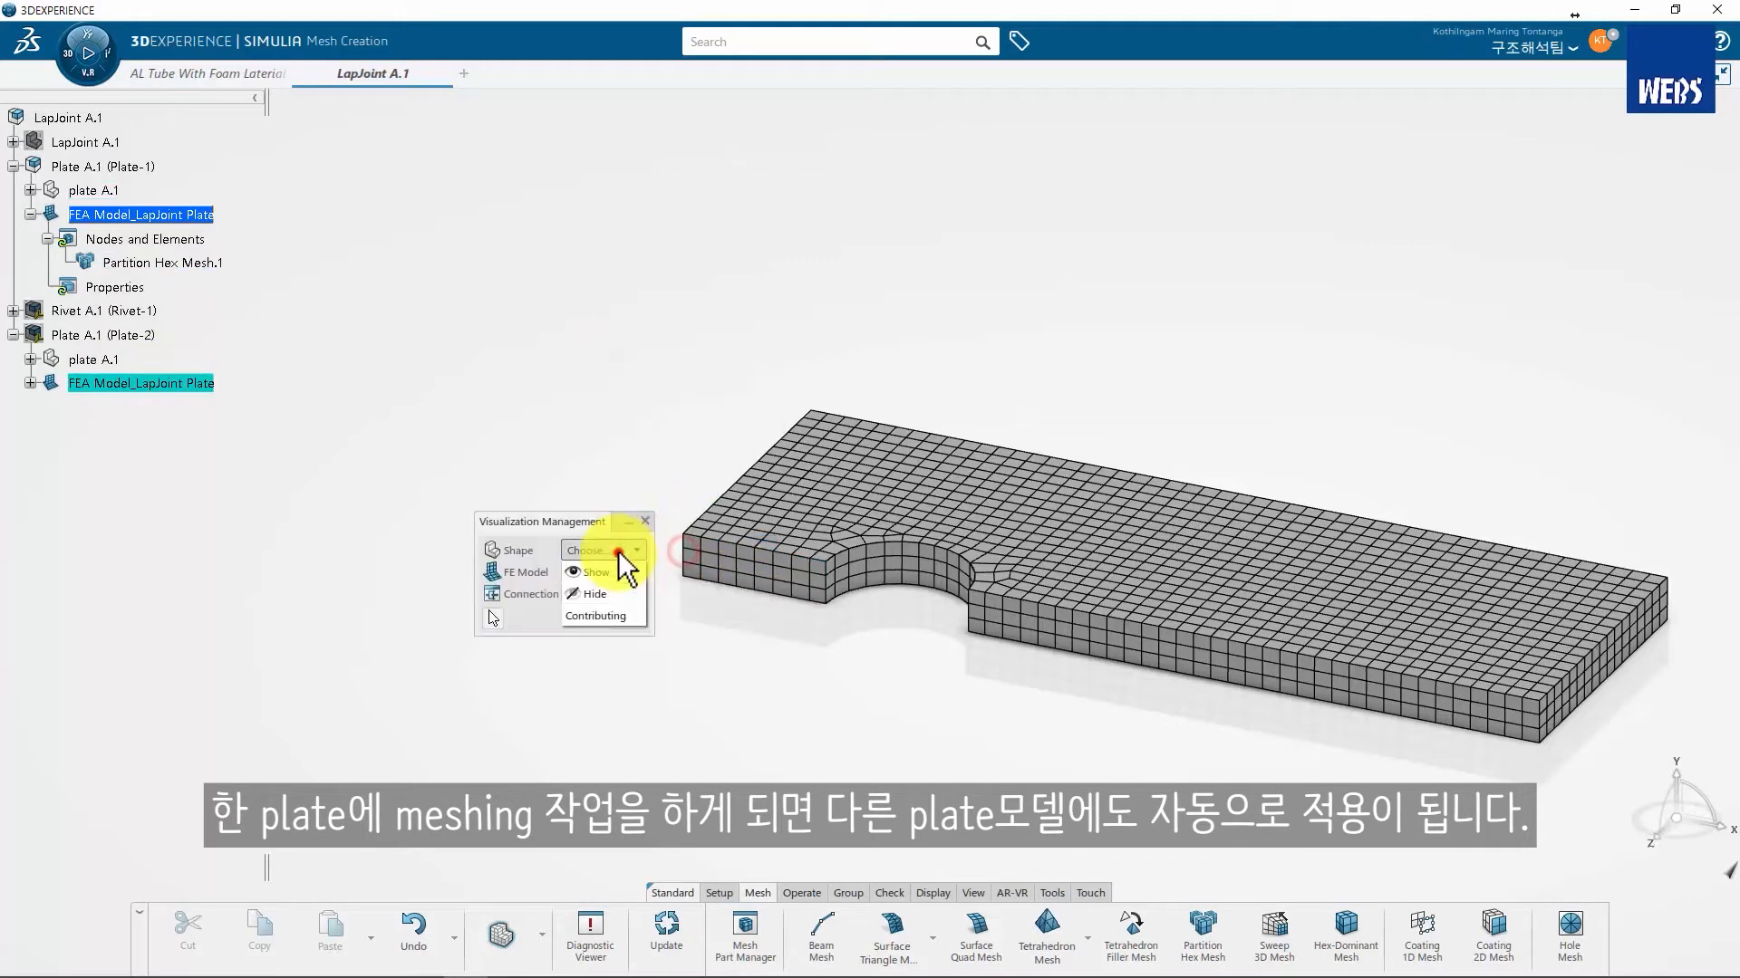
click(598, 571)
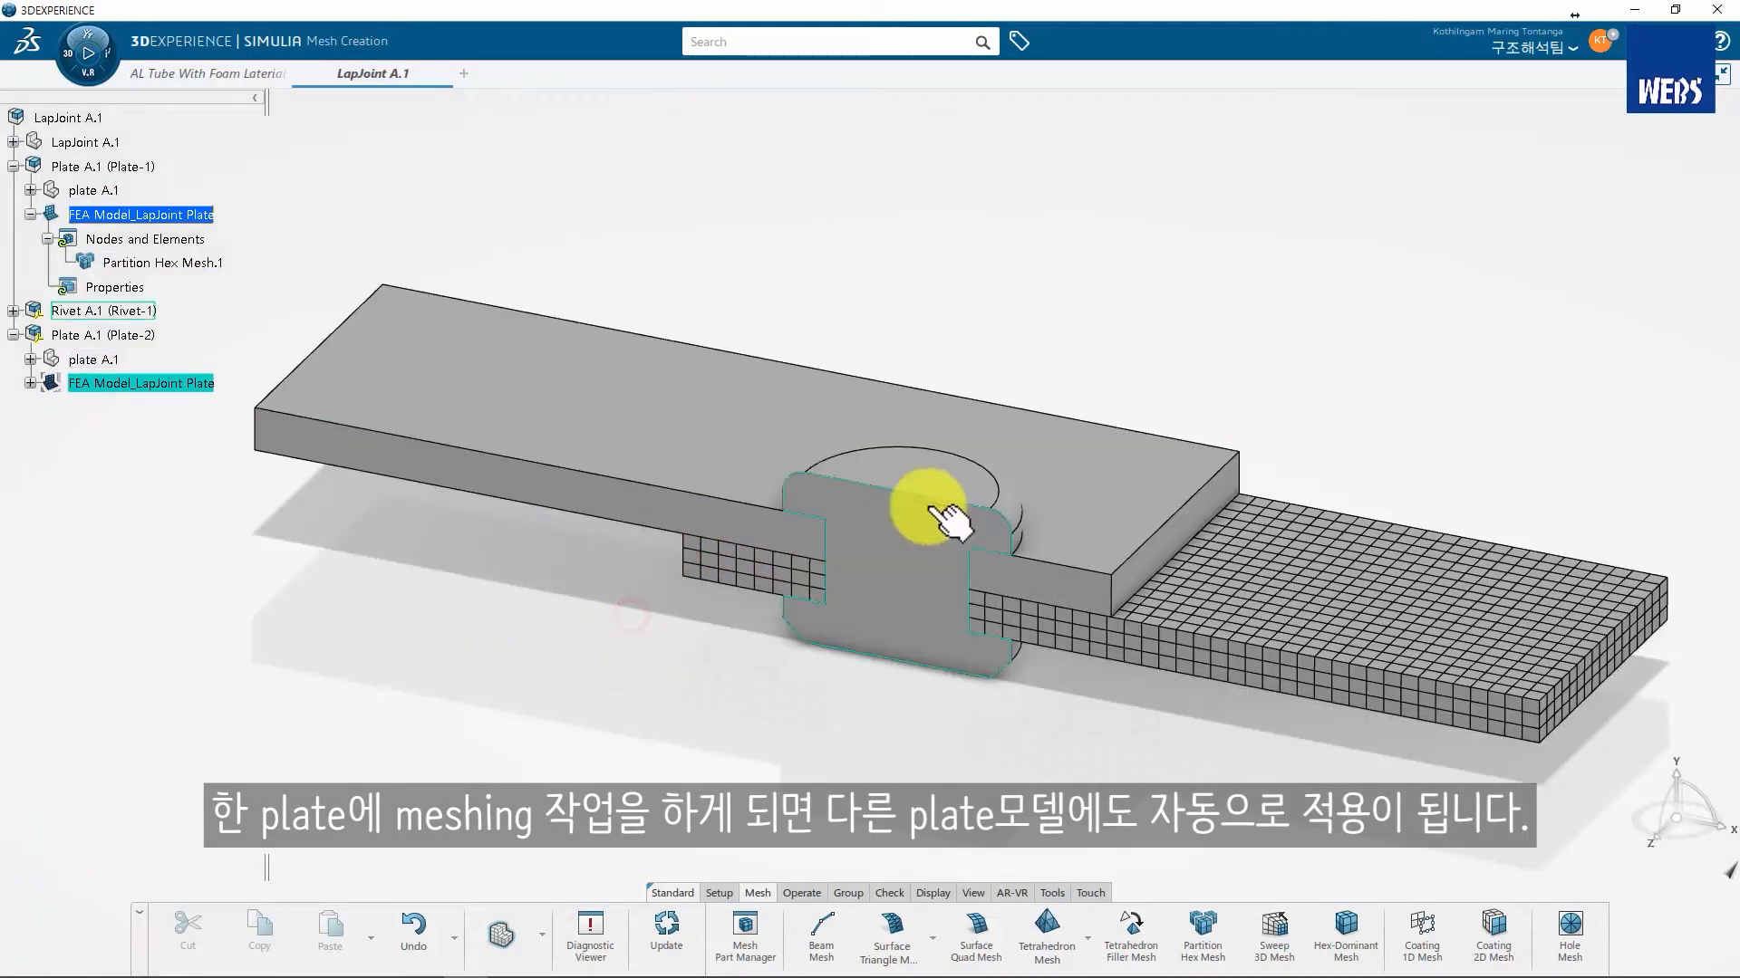
Set the FE Model display to Show in Visualization Management so Plate-2's mesh is displayed too
right_click(699, 243)
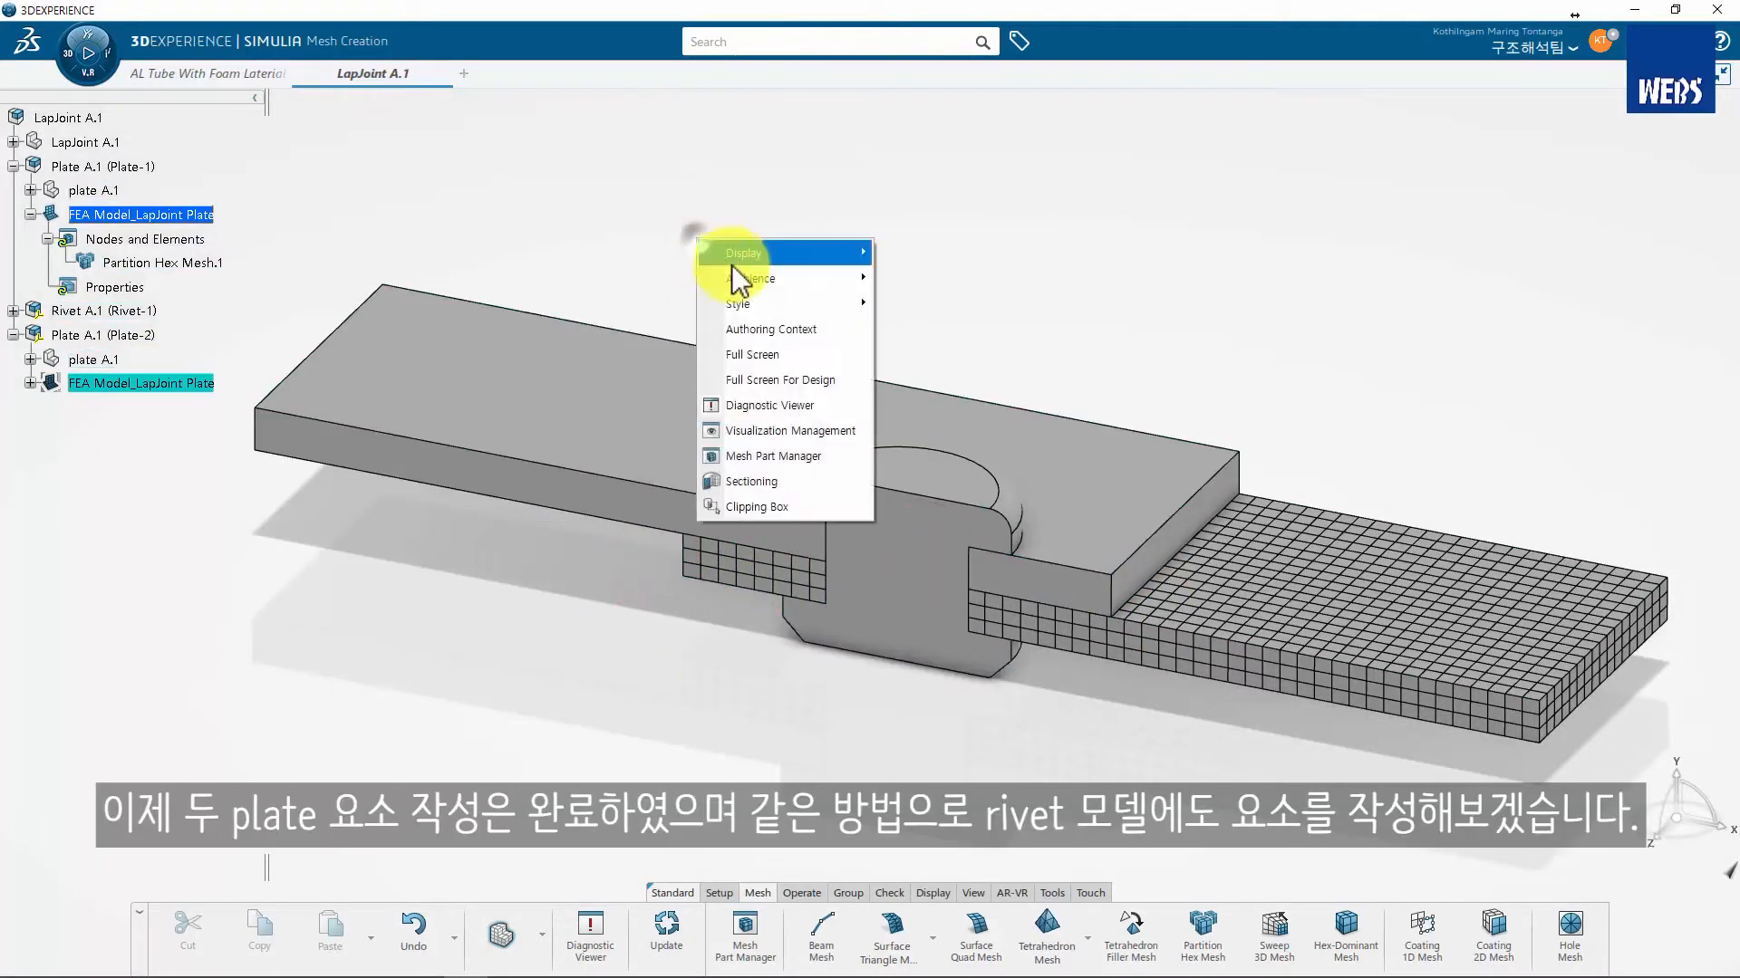
click(770, 431)
click(602, 572)
click(600, 593)
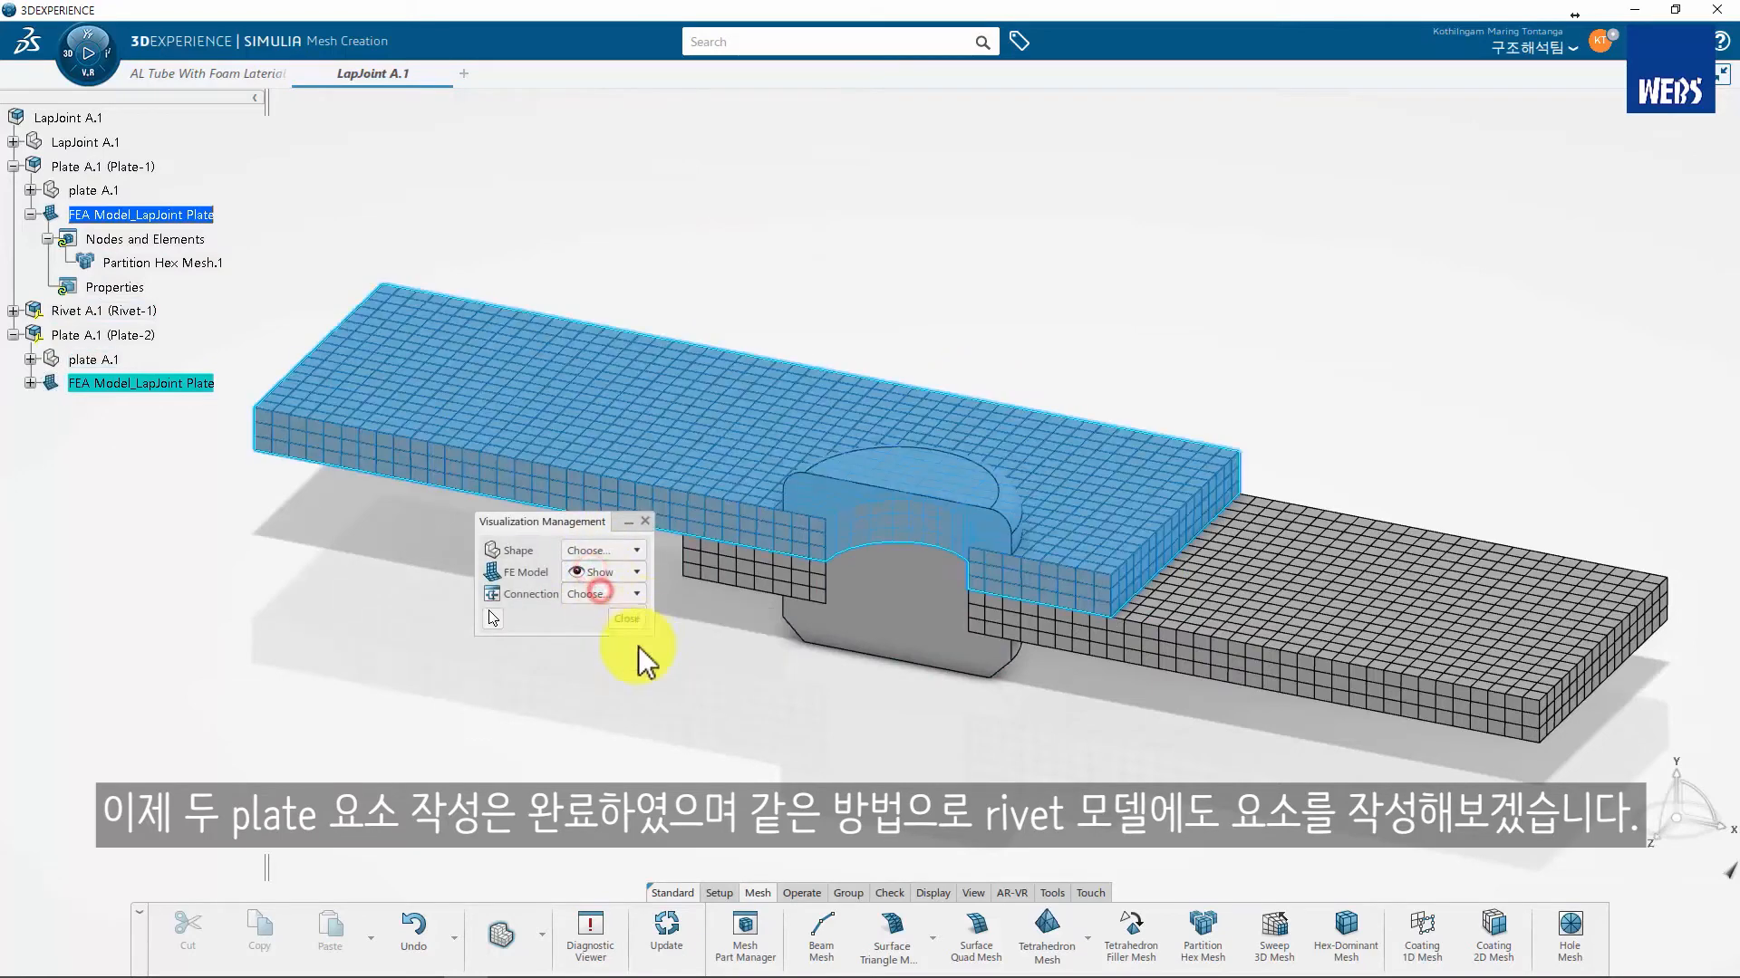
click(630, 618)
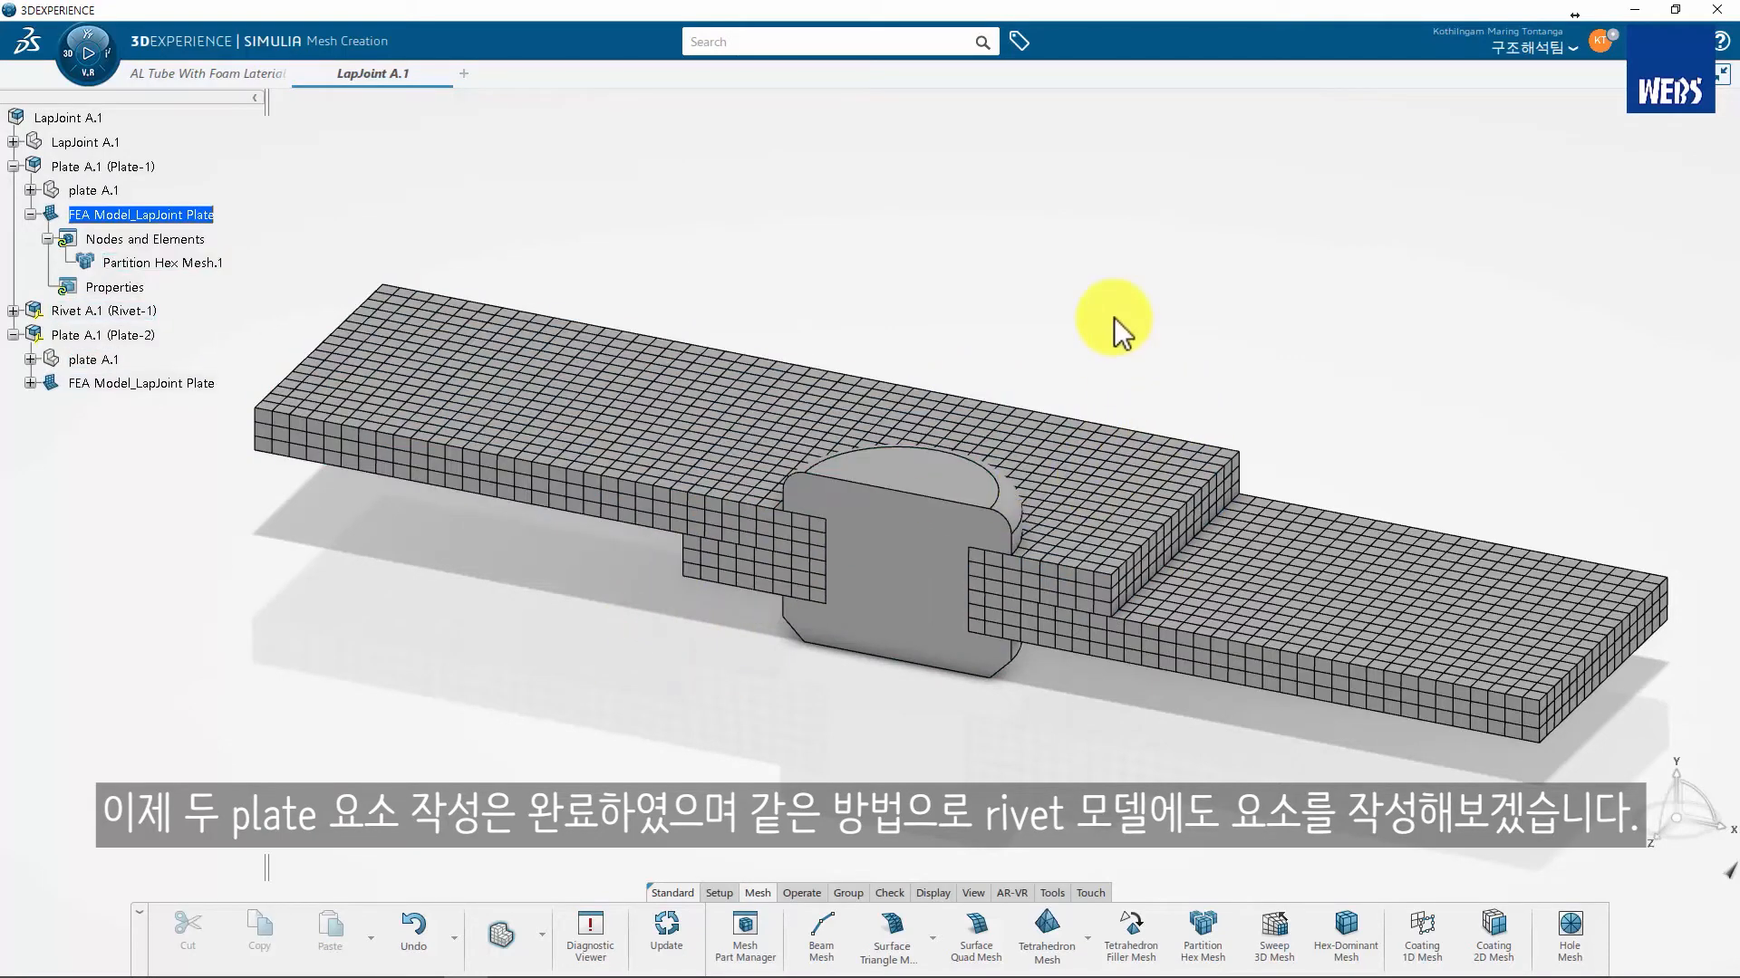
Create a finite element model for the rivet with Structural Model Creation, using None as the initialization method
scroll(1069, 363, down, 2)
click(68, 311)
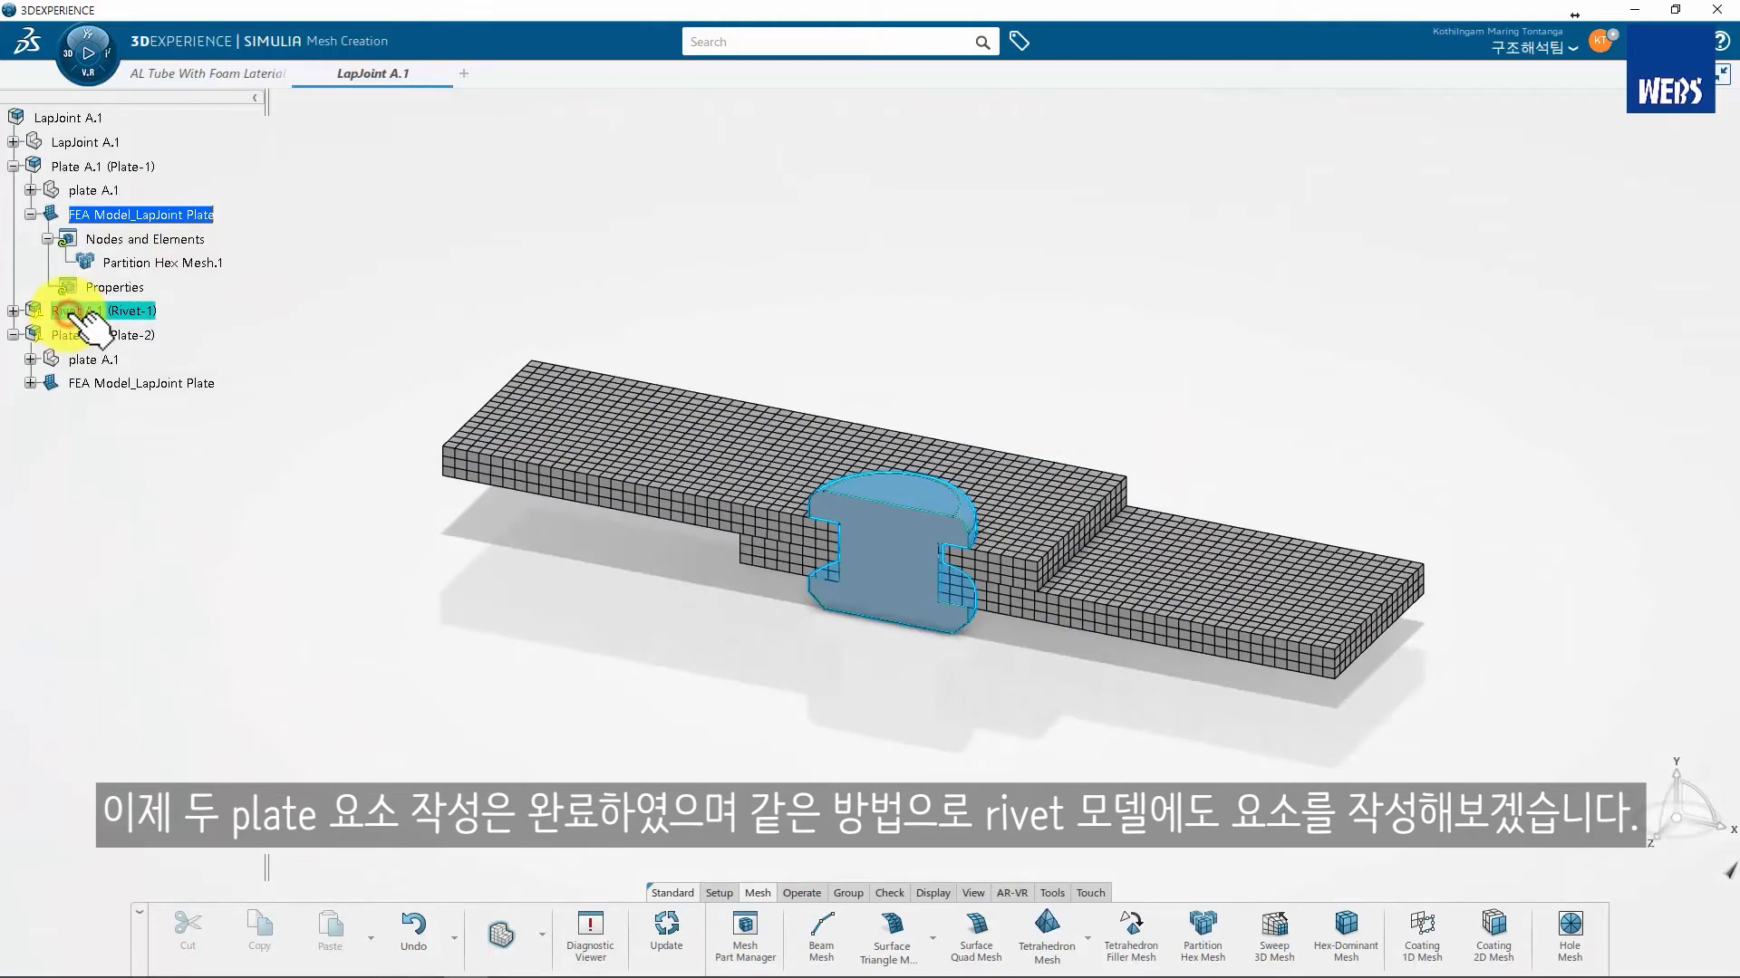
click(30, 214)
click(99, 241)
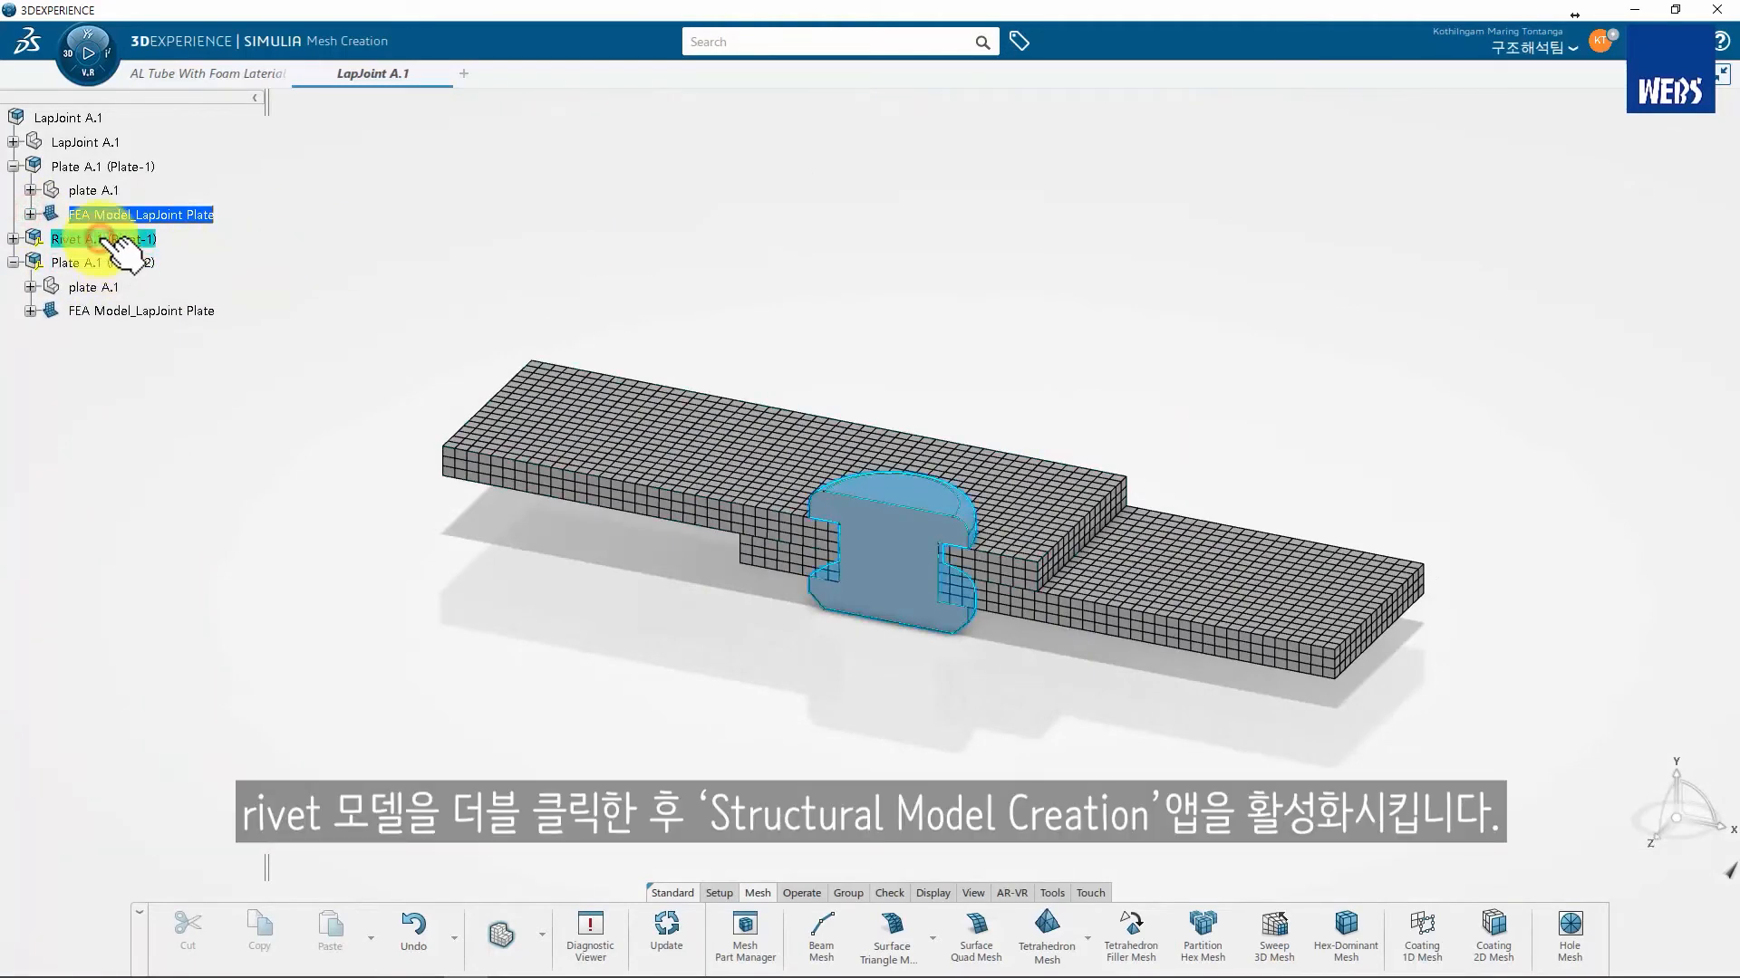
click(88, 50)
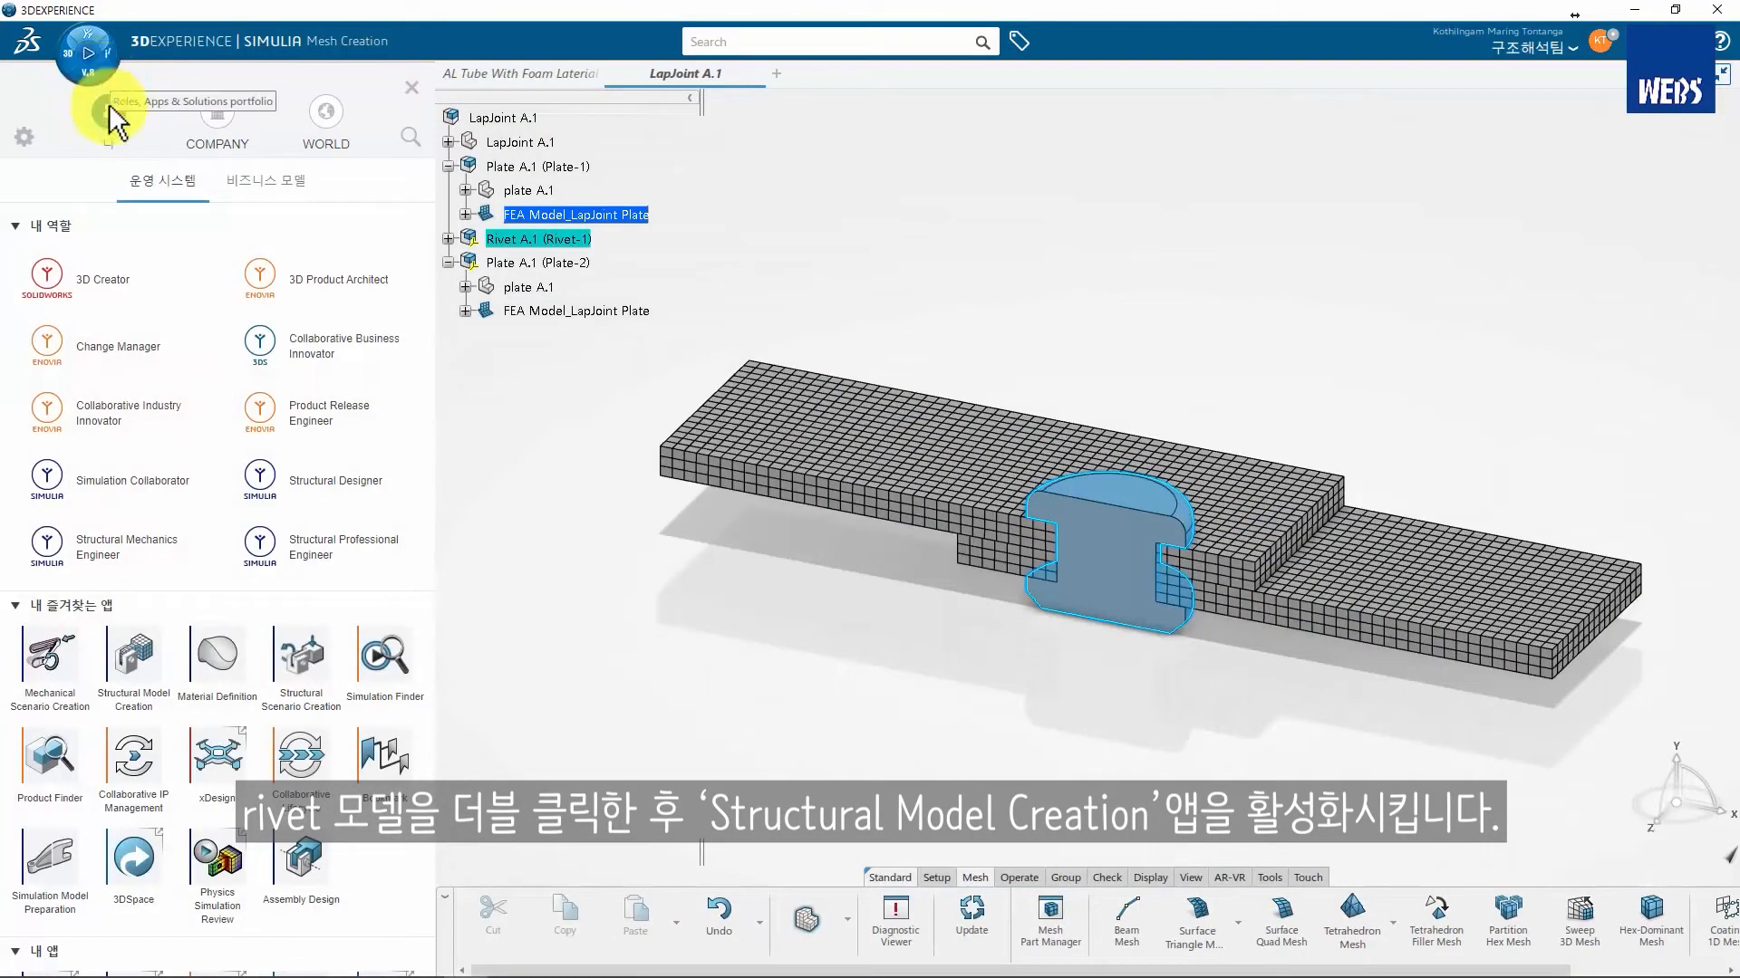
click(131, 669)
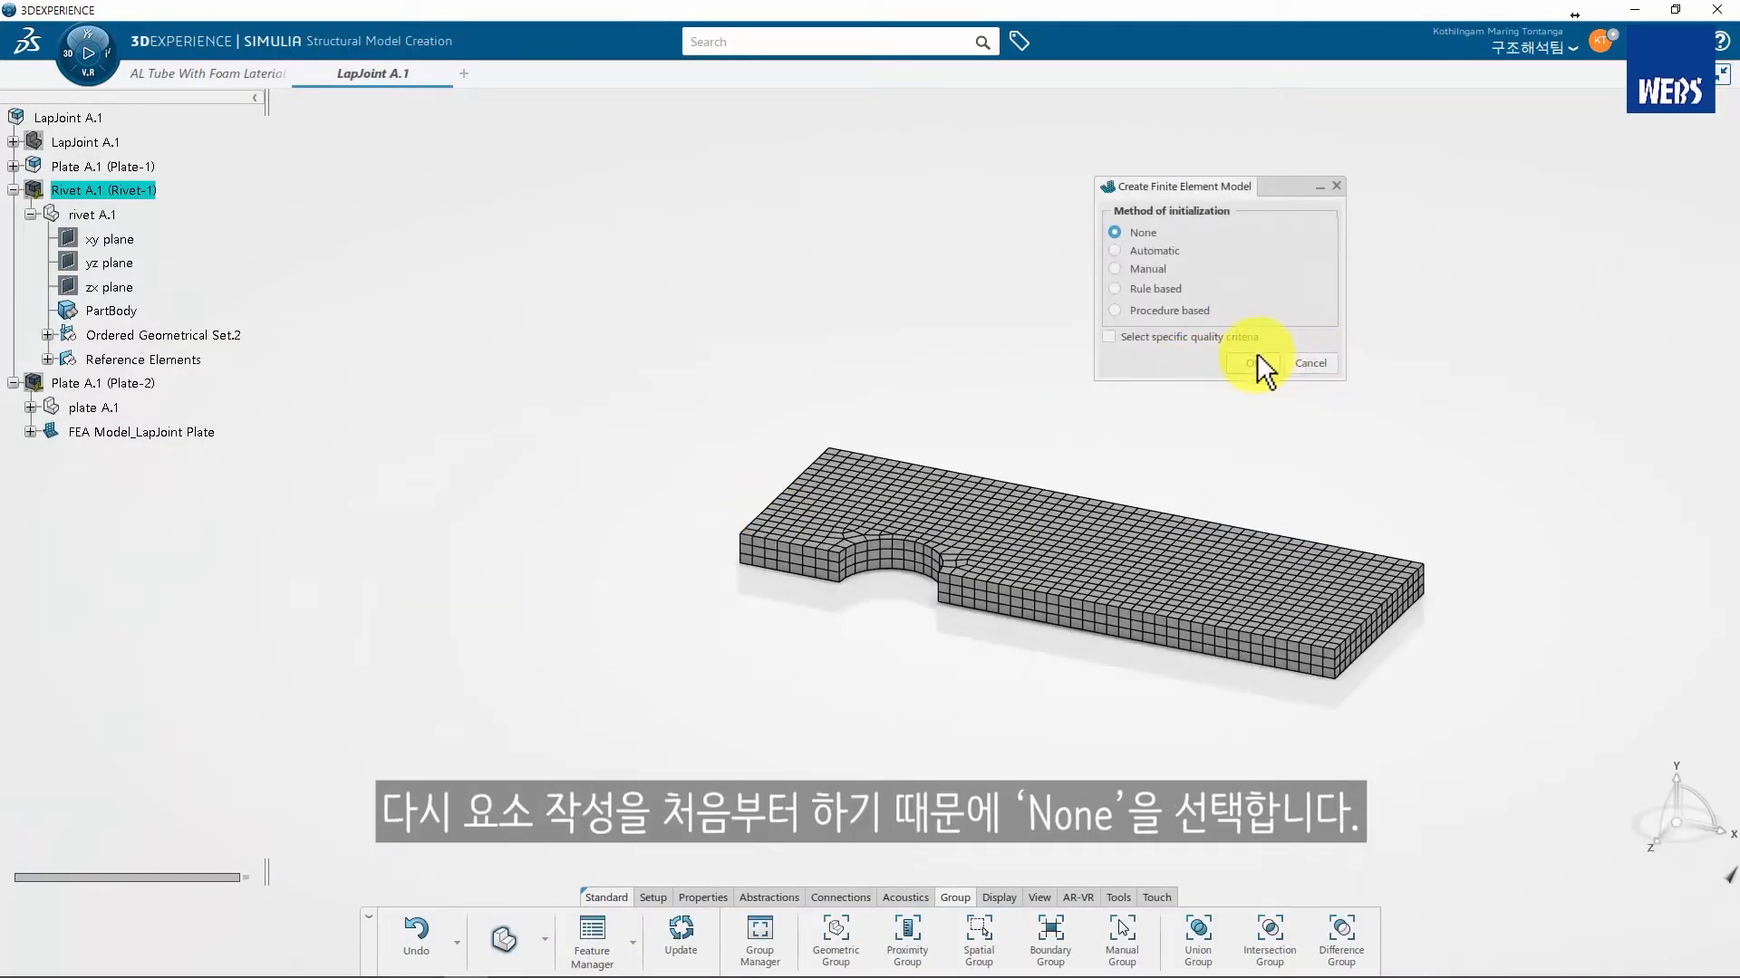
click(1256, 359)
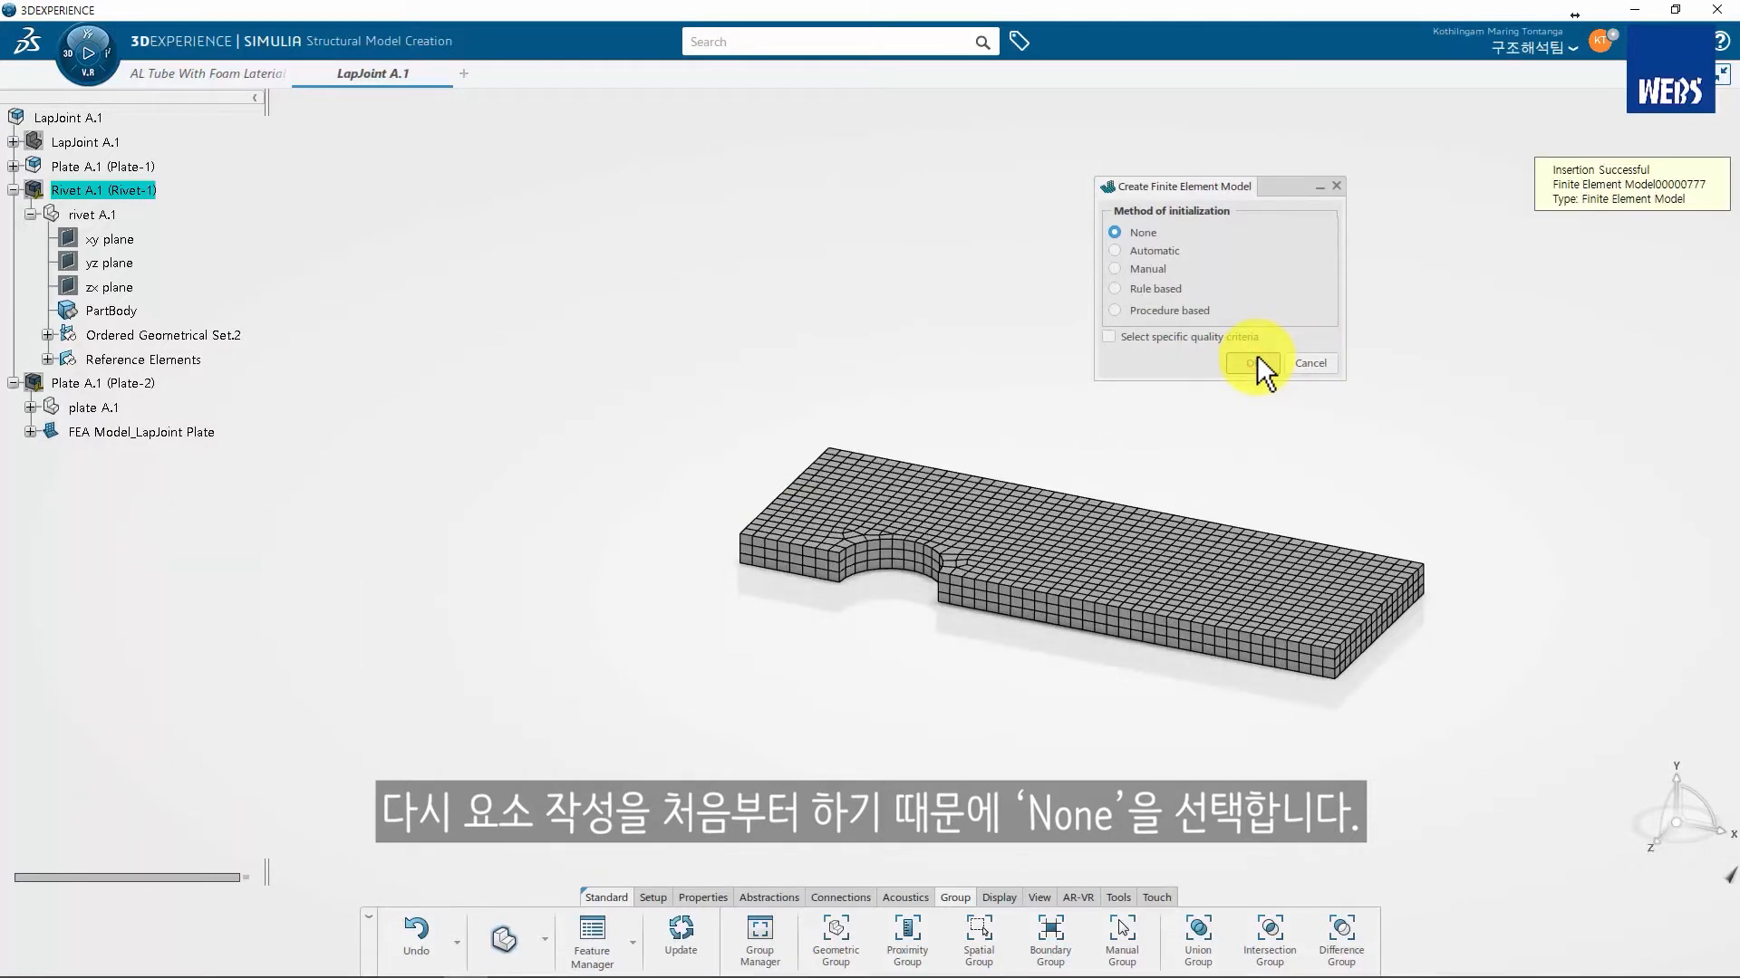
Rename the rivet's finite element model as FEA Model_LapJoint Rivet in its properties
right_click(155, 385)
click(223, 479)
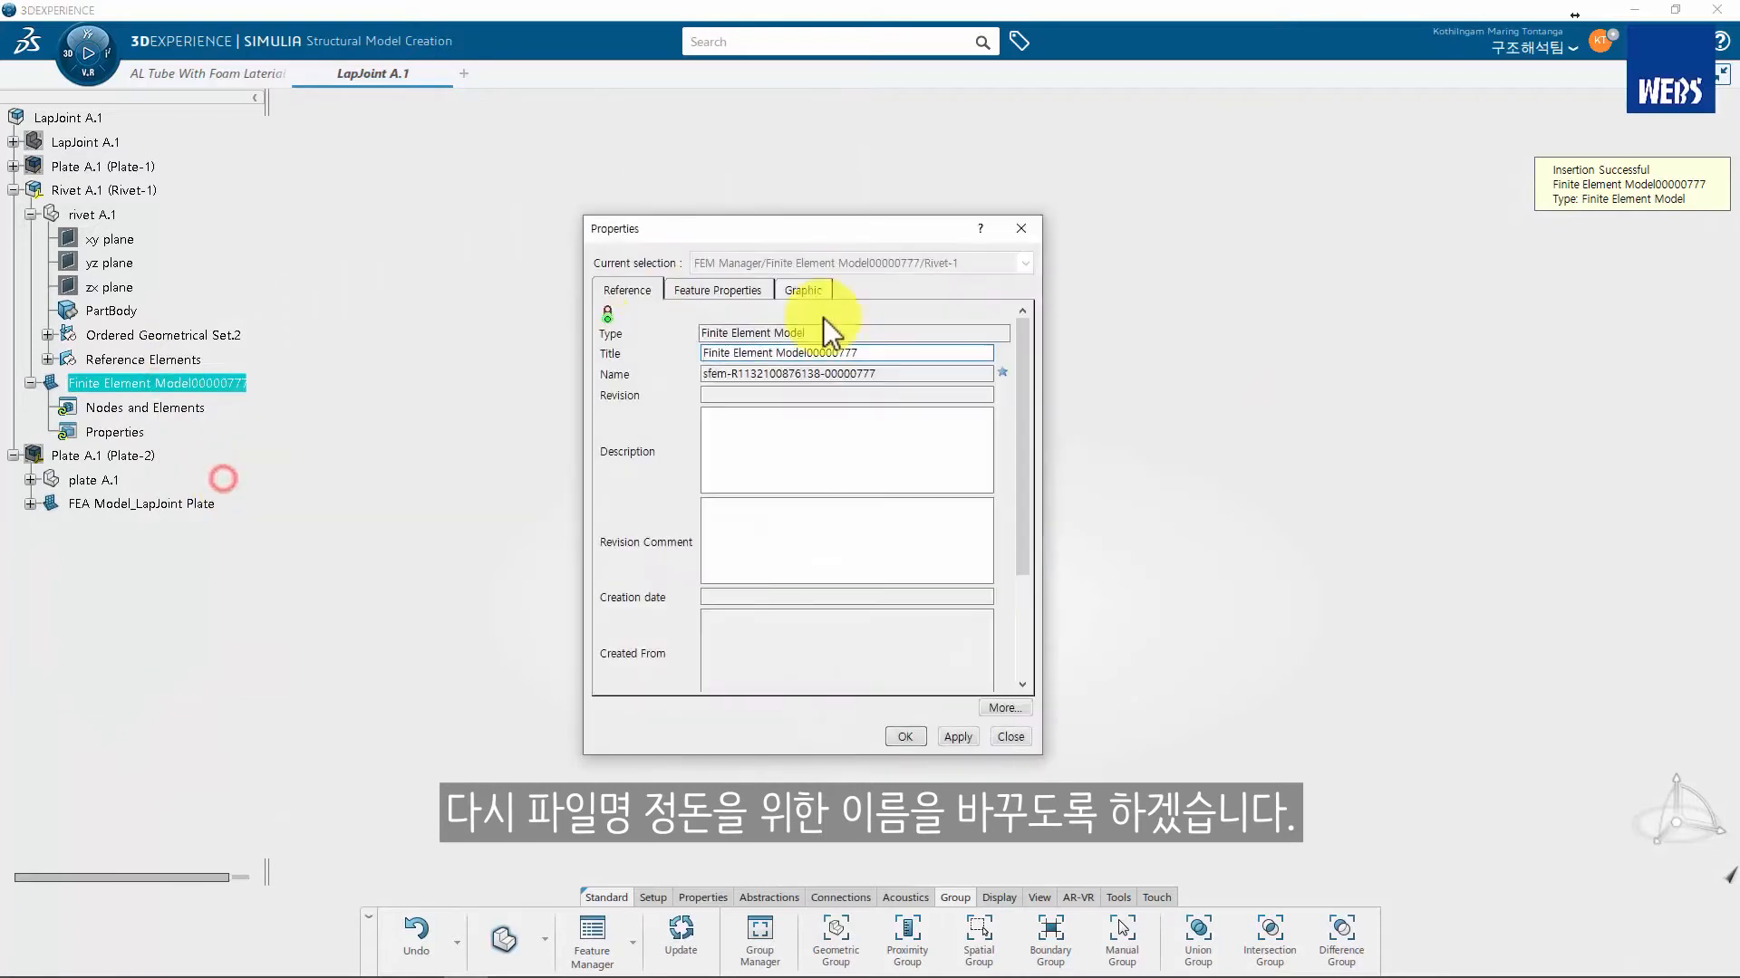
drag(872, 353, 599, 346)
text(FEA M)
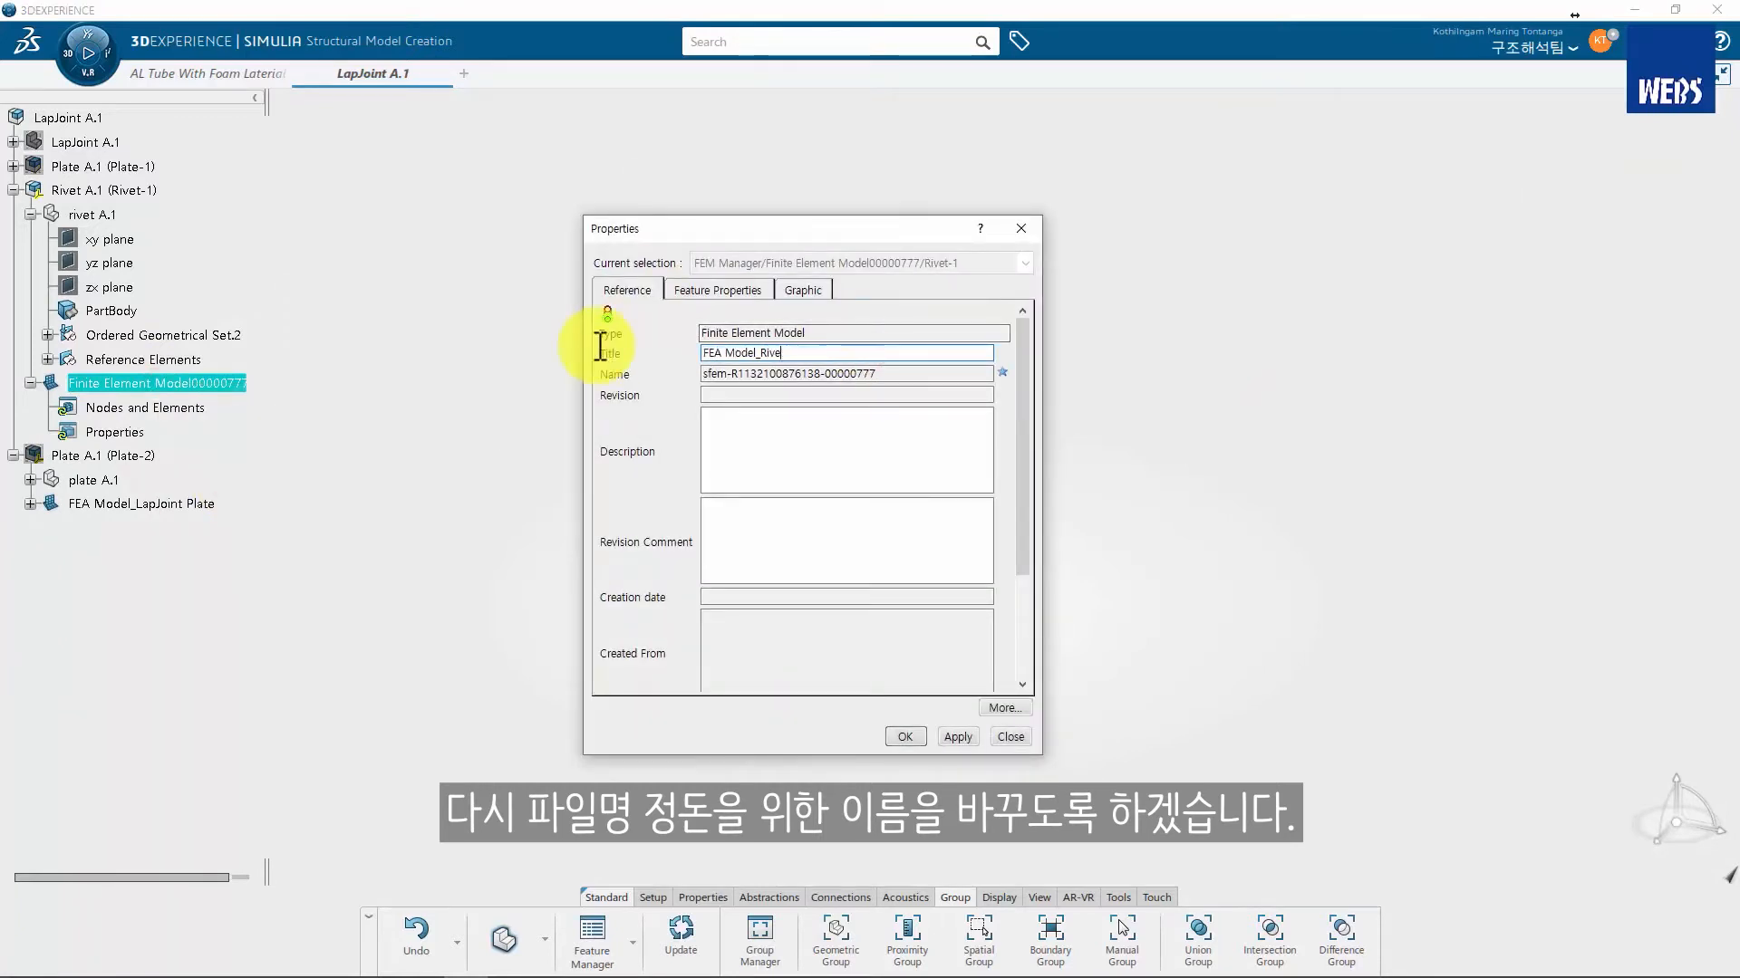
text(odel_LapJoint Rivet)
key(Return)
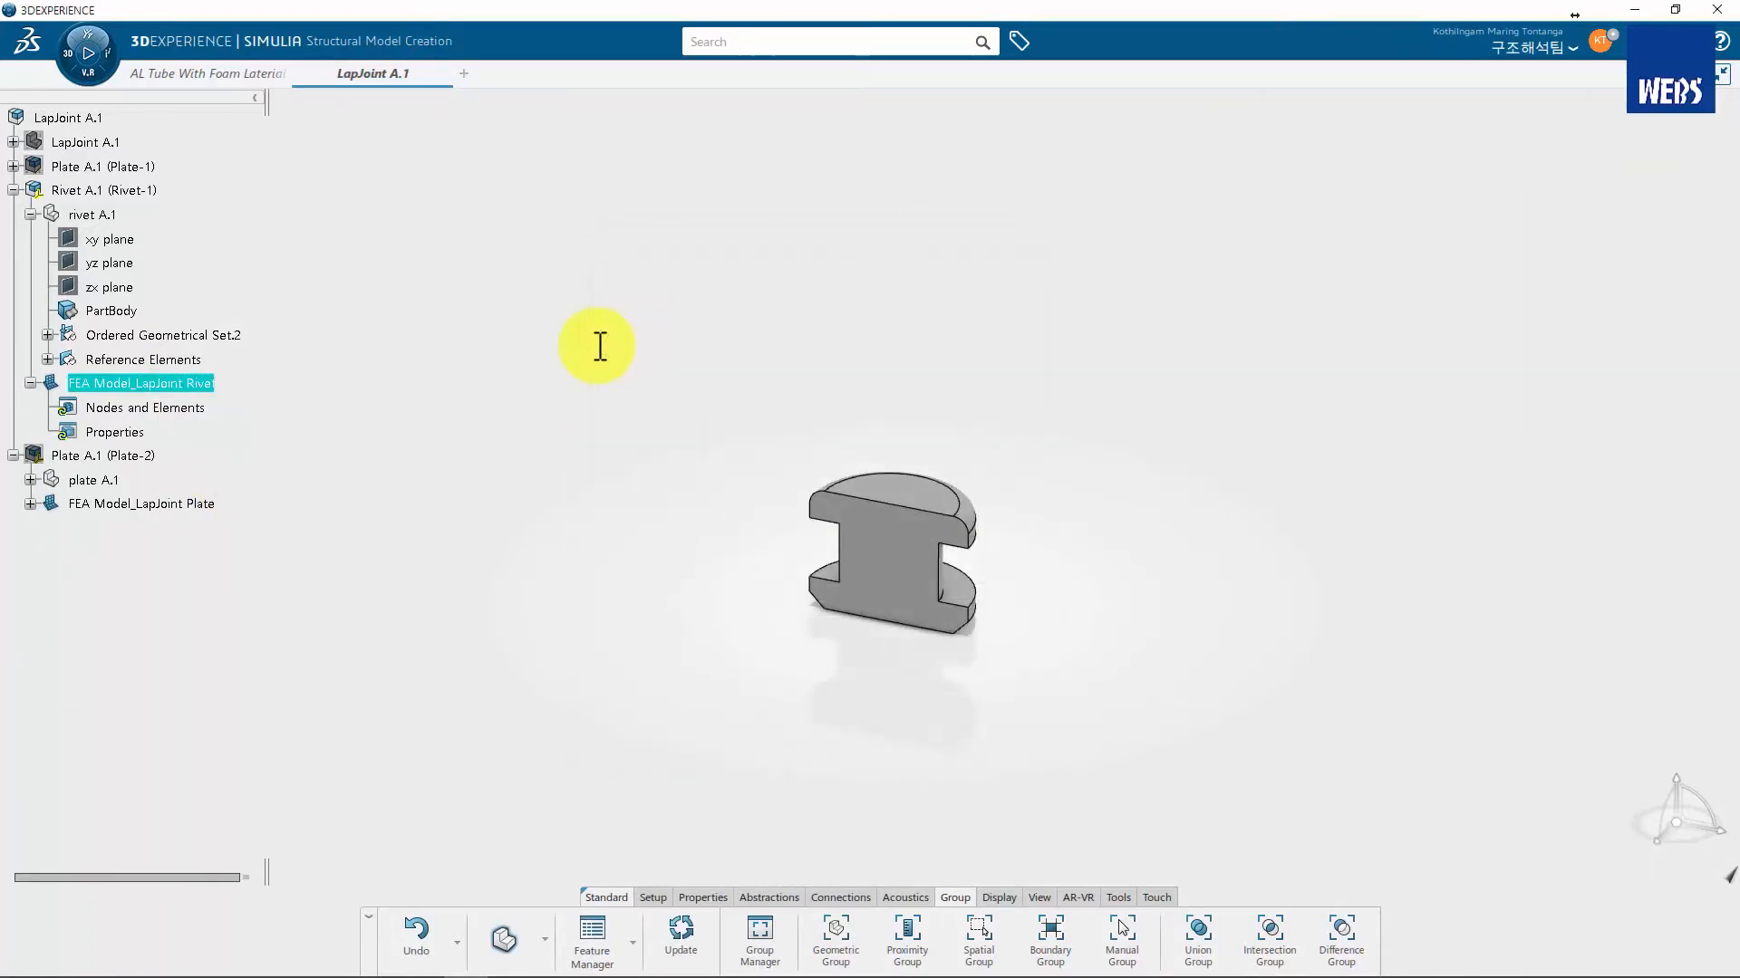
Open the rivet's nodes and elements for meshing, generate a Partition Hex Mesh on the rivet body at 0.6 mm, and accept it
scroll(892, 583, up, 3)
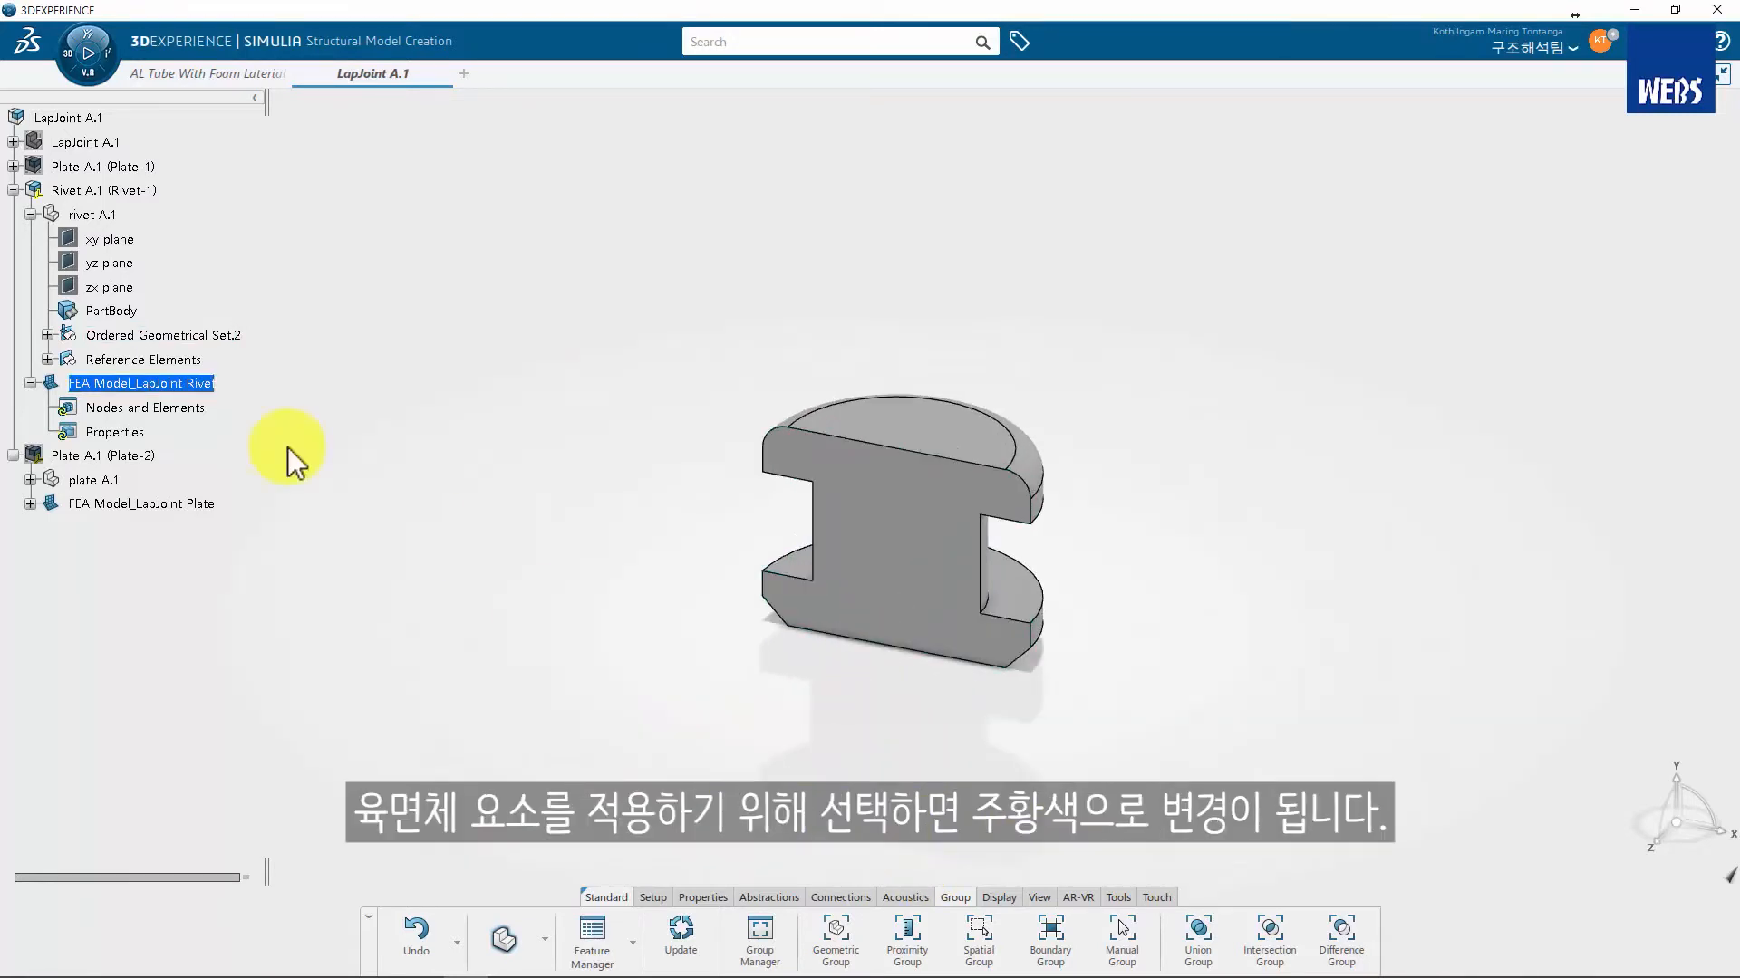
double_click(145, 405)
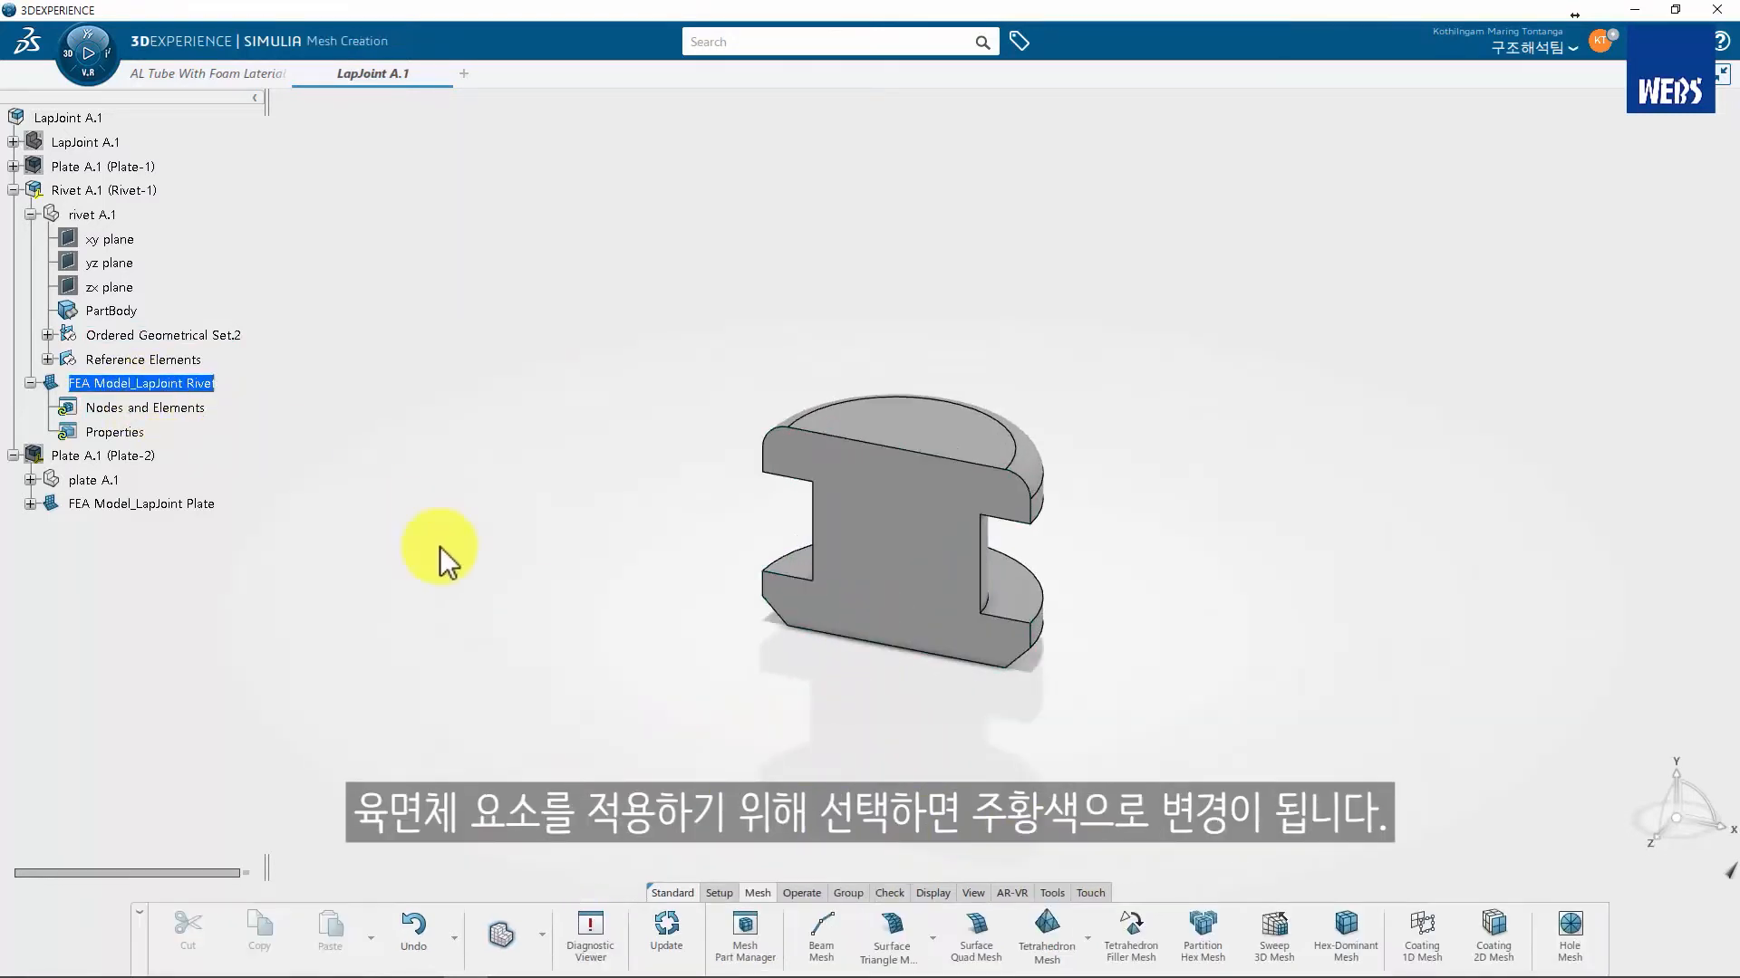
click(1201, 933)
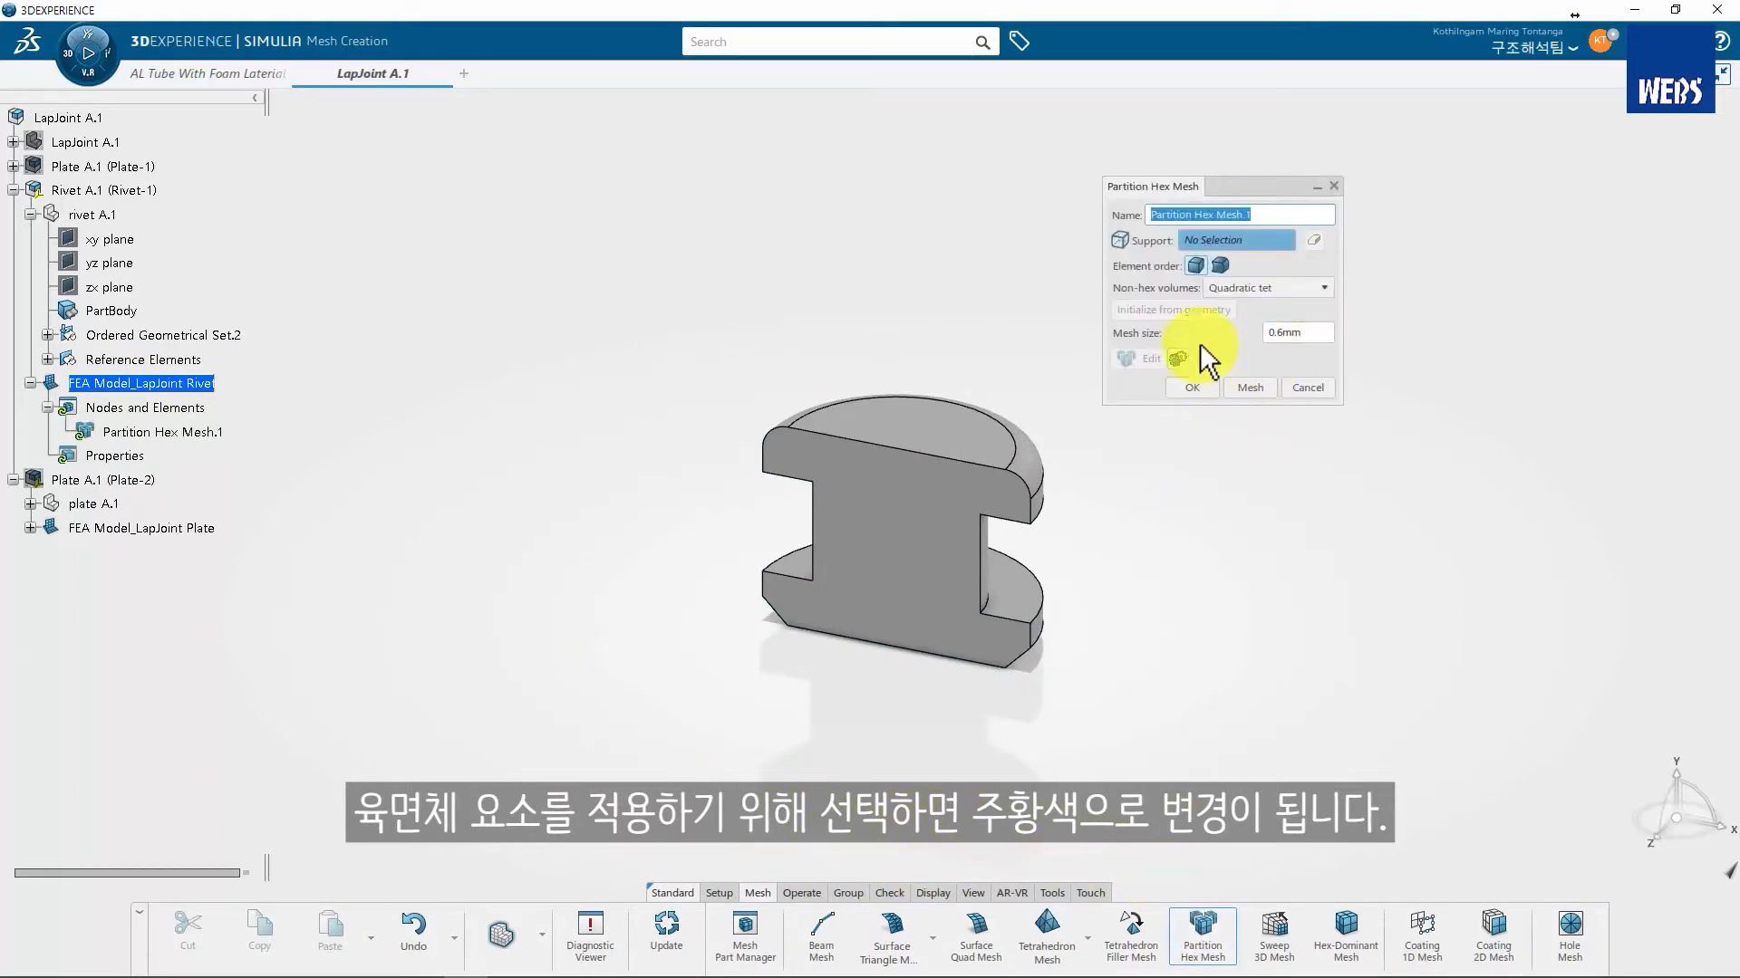
click(1031, 495)
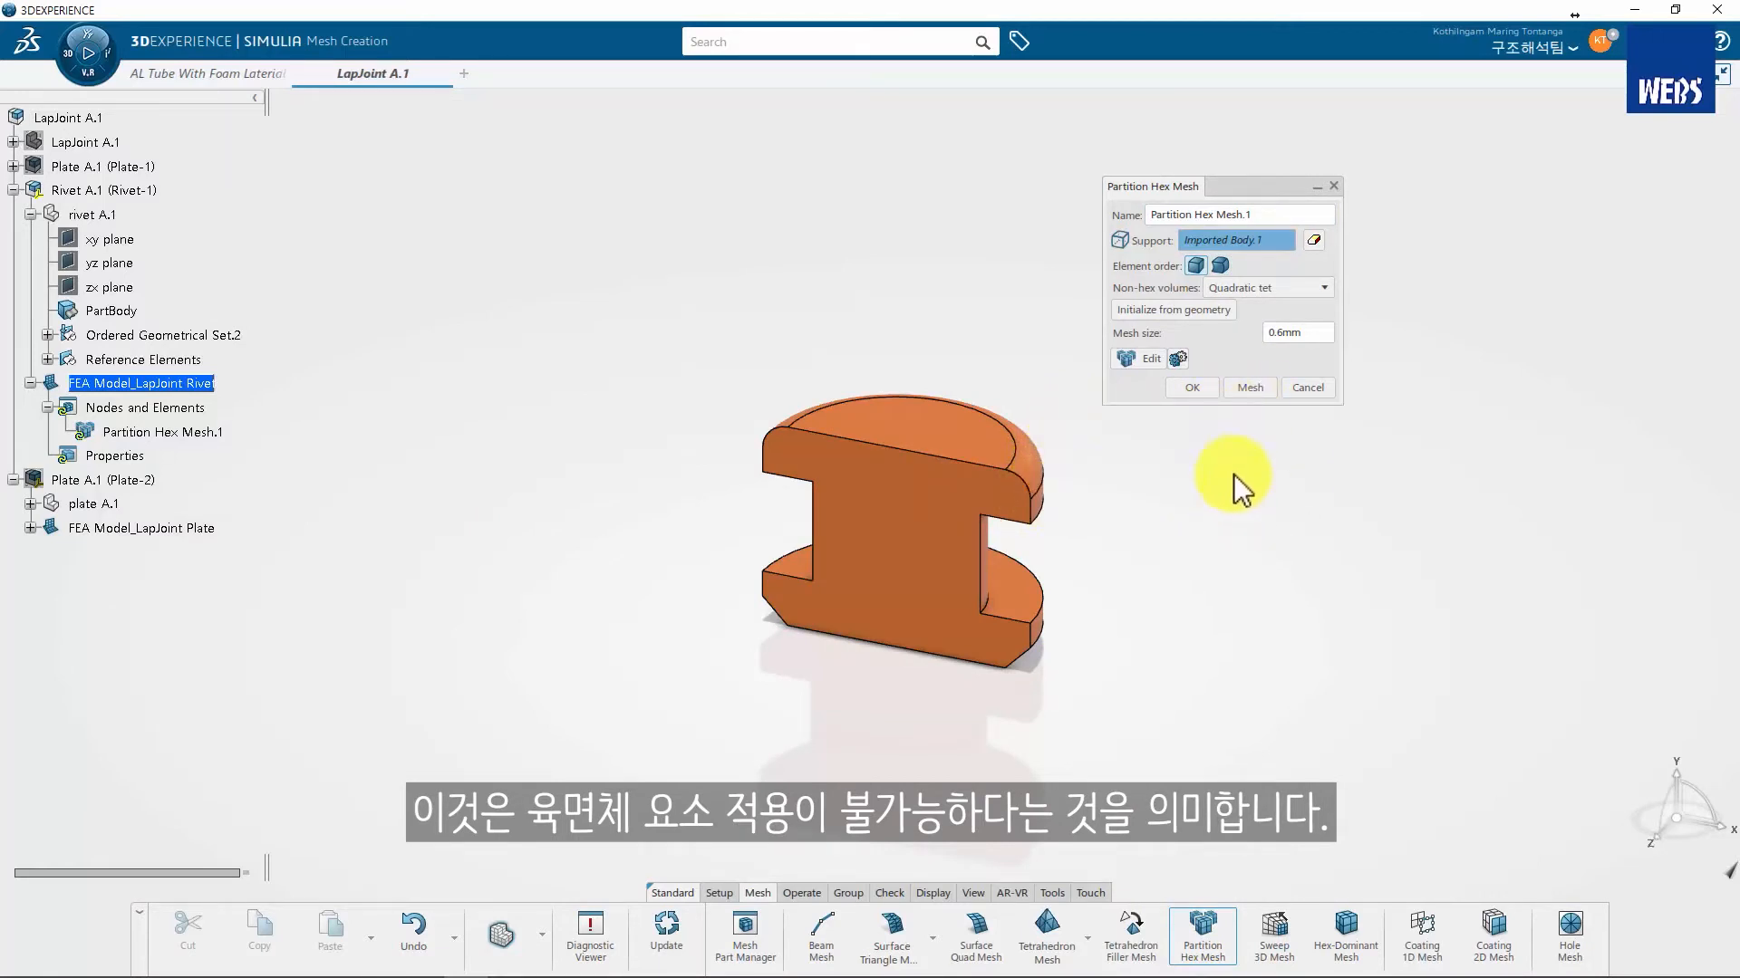
click(1250, 387)
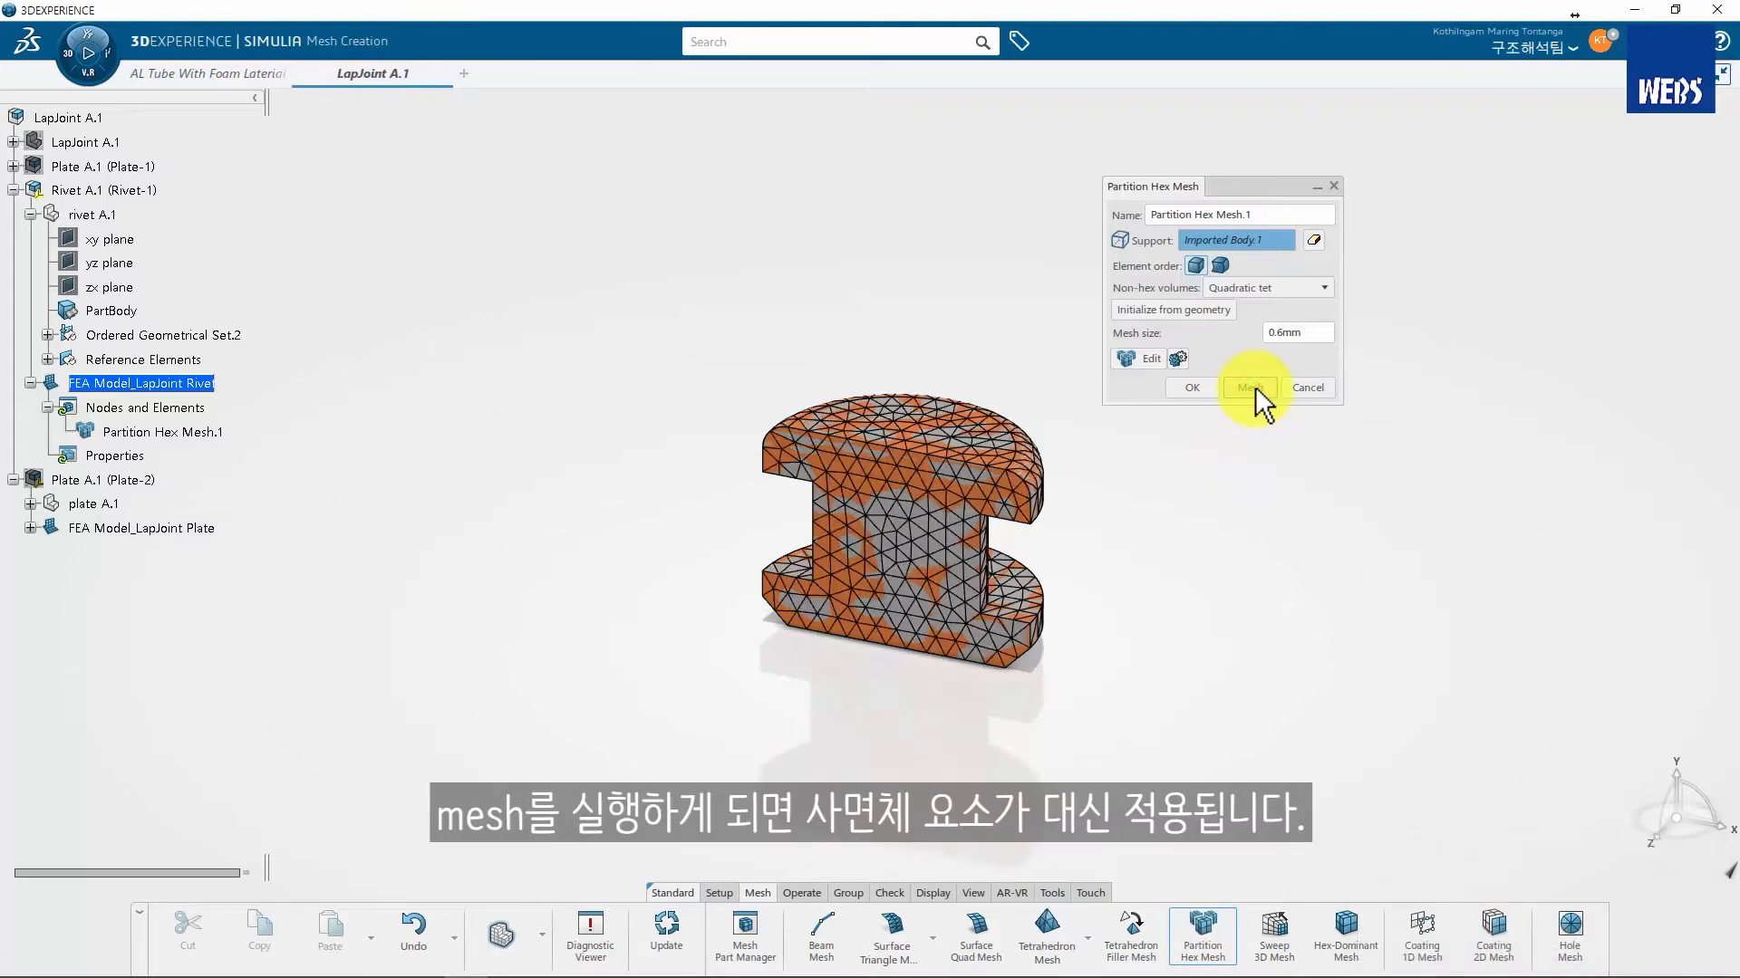
click(1192, 388)
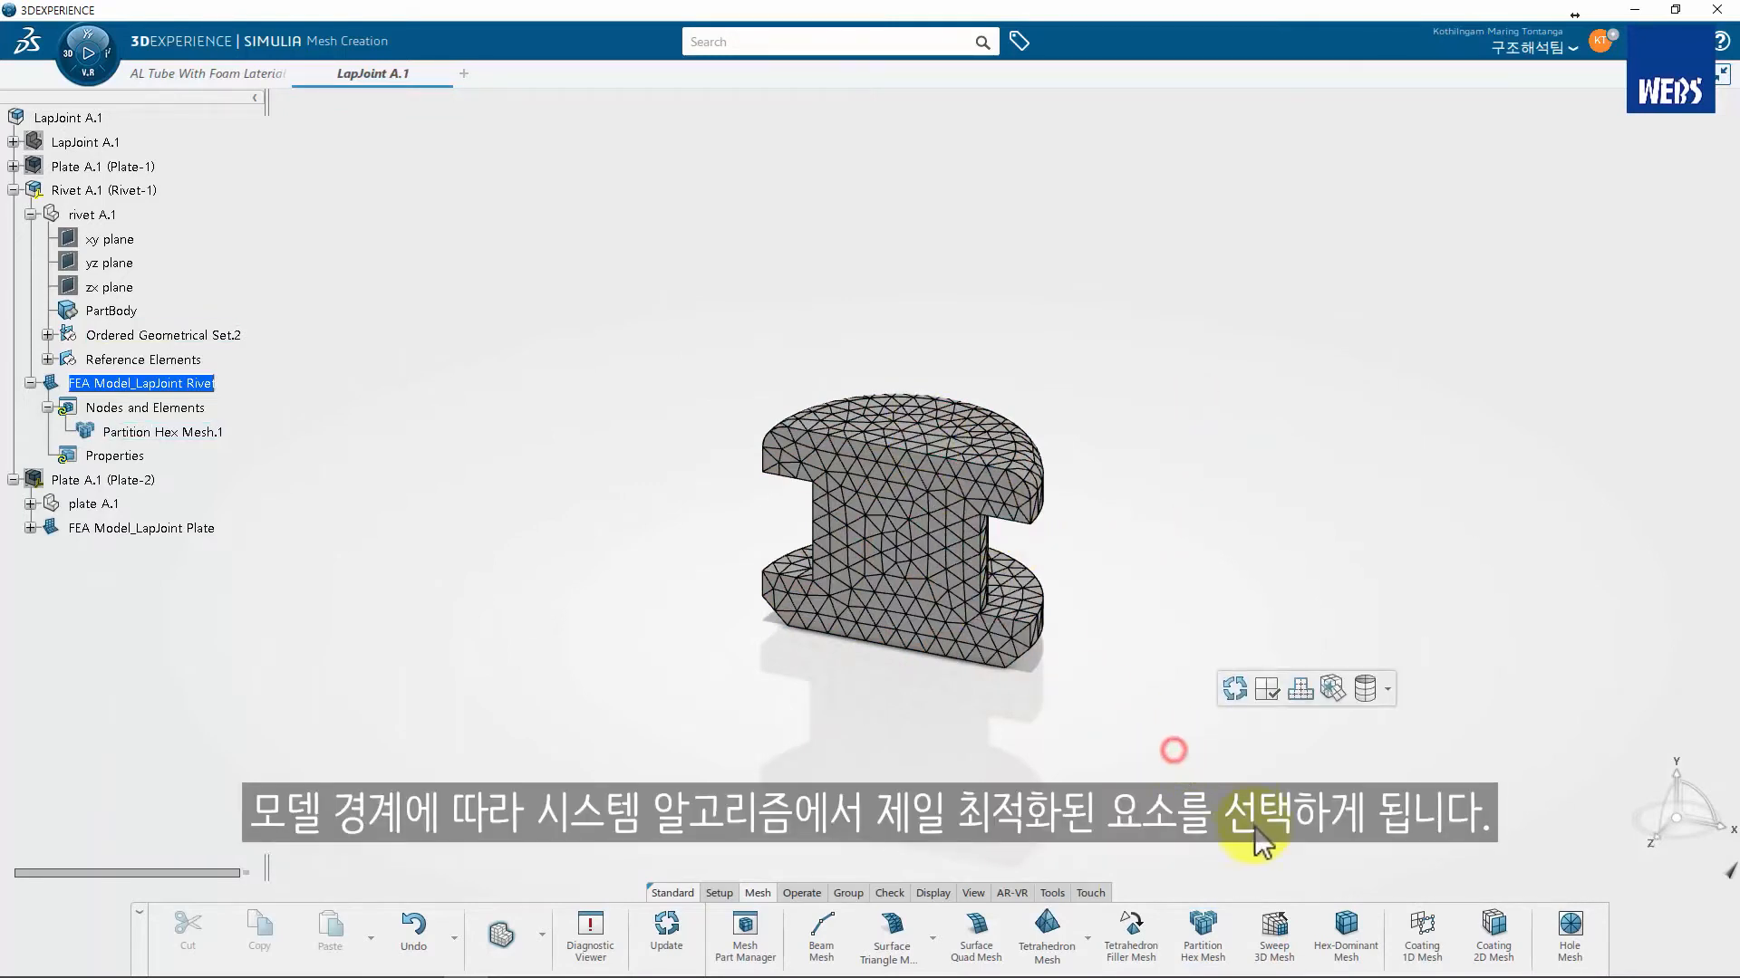
Examine the rivet's mesh from above, from below and along its curved side
right_click(656, 555)
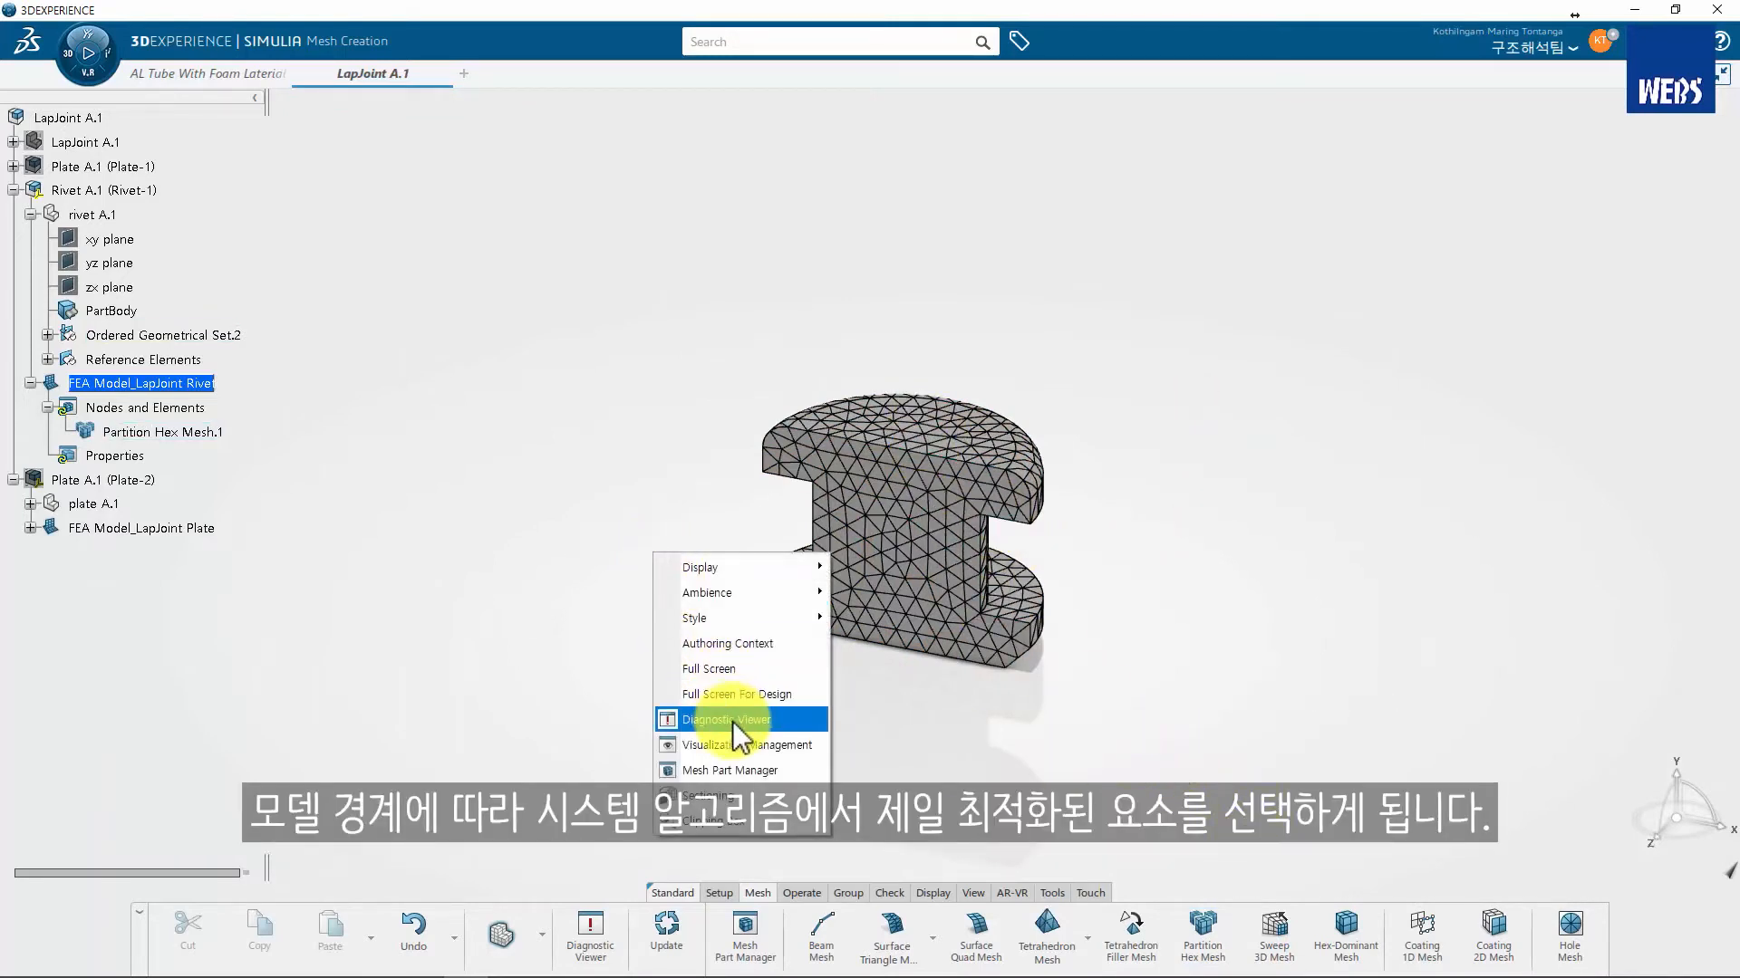
click(1223, 778)
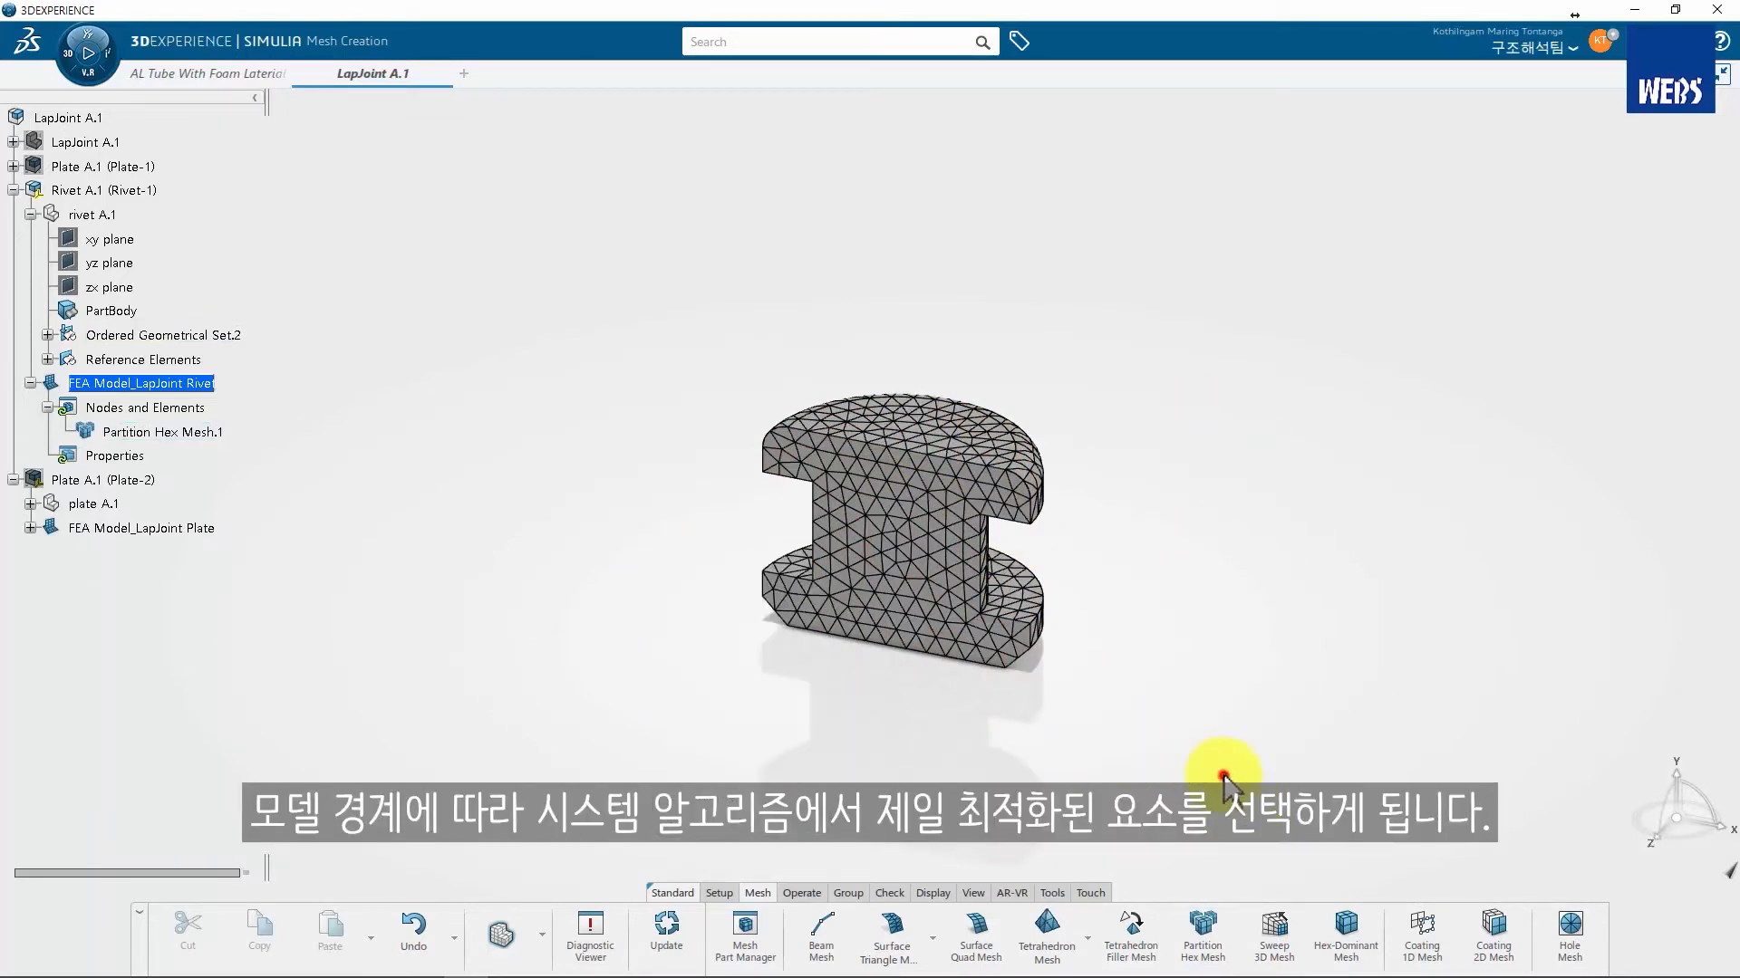
click(1655, 837)
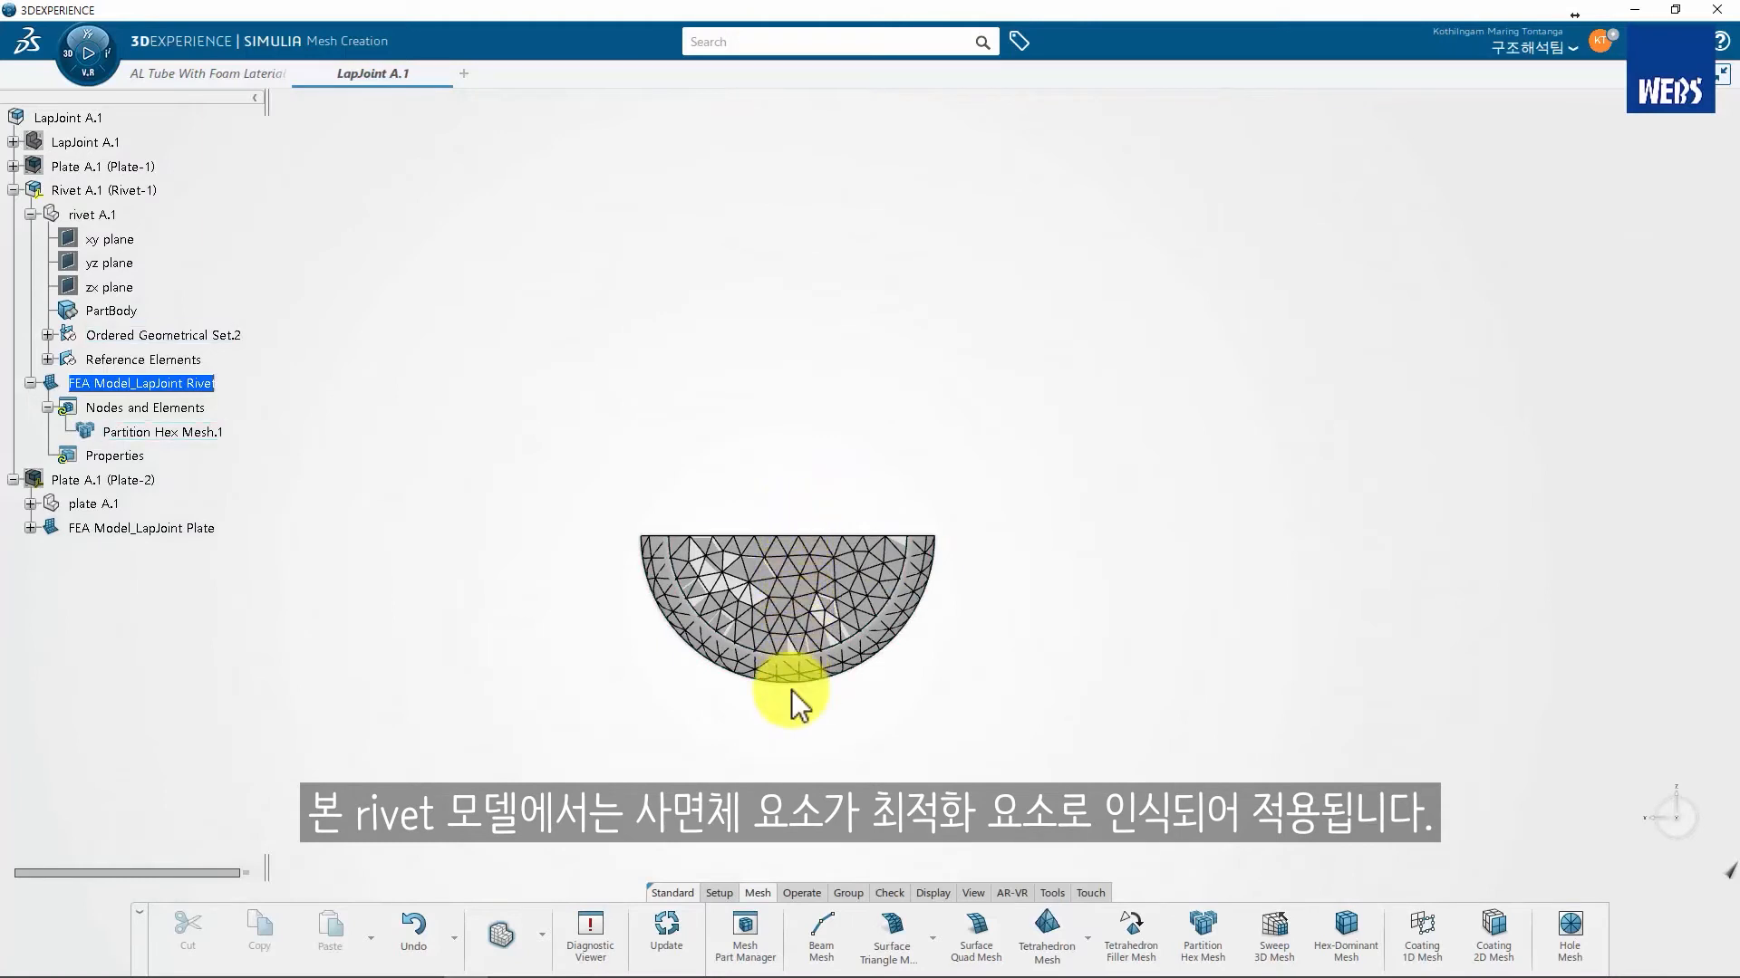
middle_drag(831, 683, 829, 426)
middle_drag(818, 543, 812, 499)
right_drag(1009, 674, 1072, 706)
Set the FE Model display to Show in Visualization Management and examine the rivet mesh together with both plate meshes
click(1160, 618)
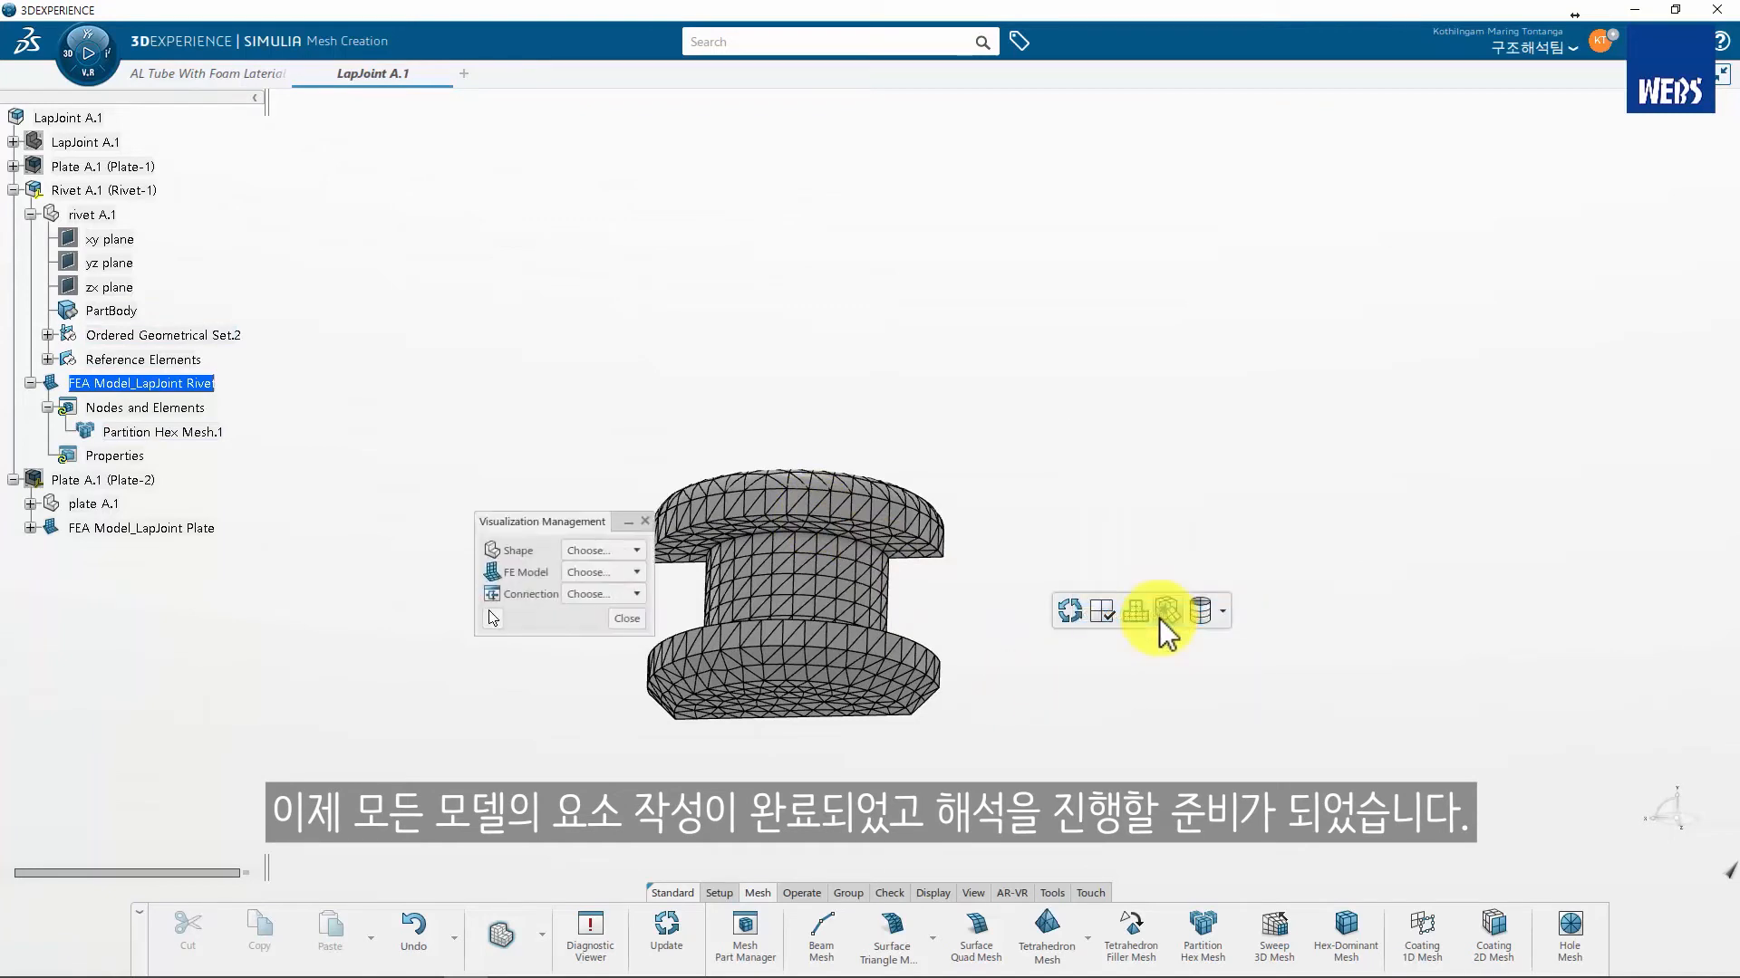
click(615, 572)
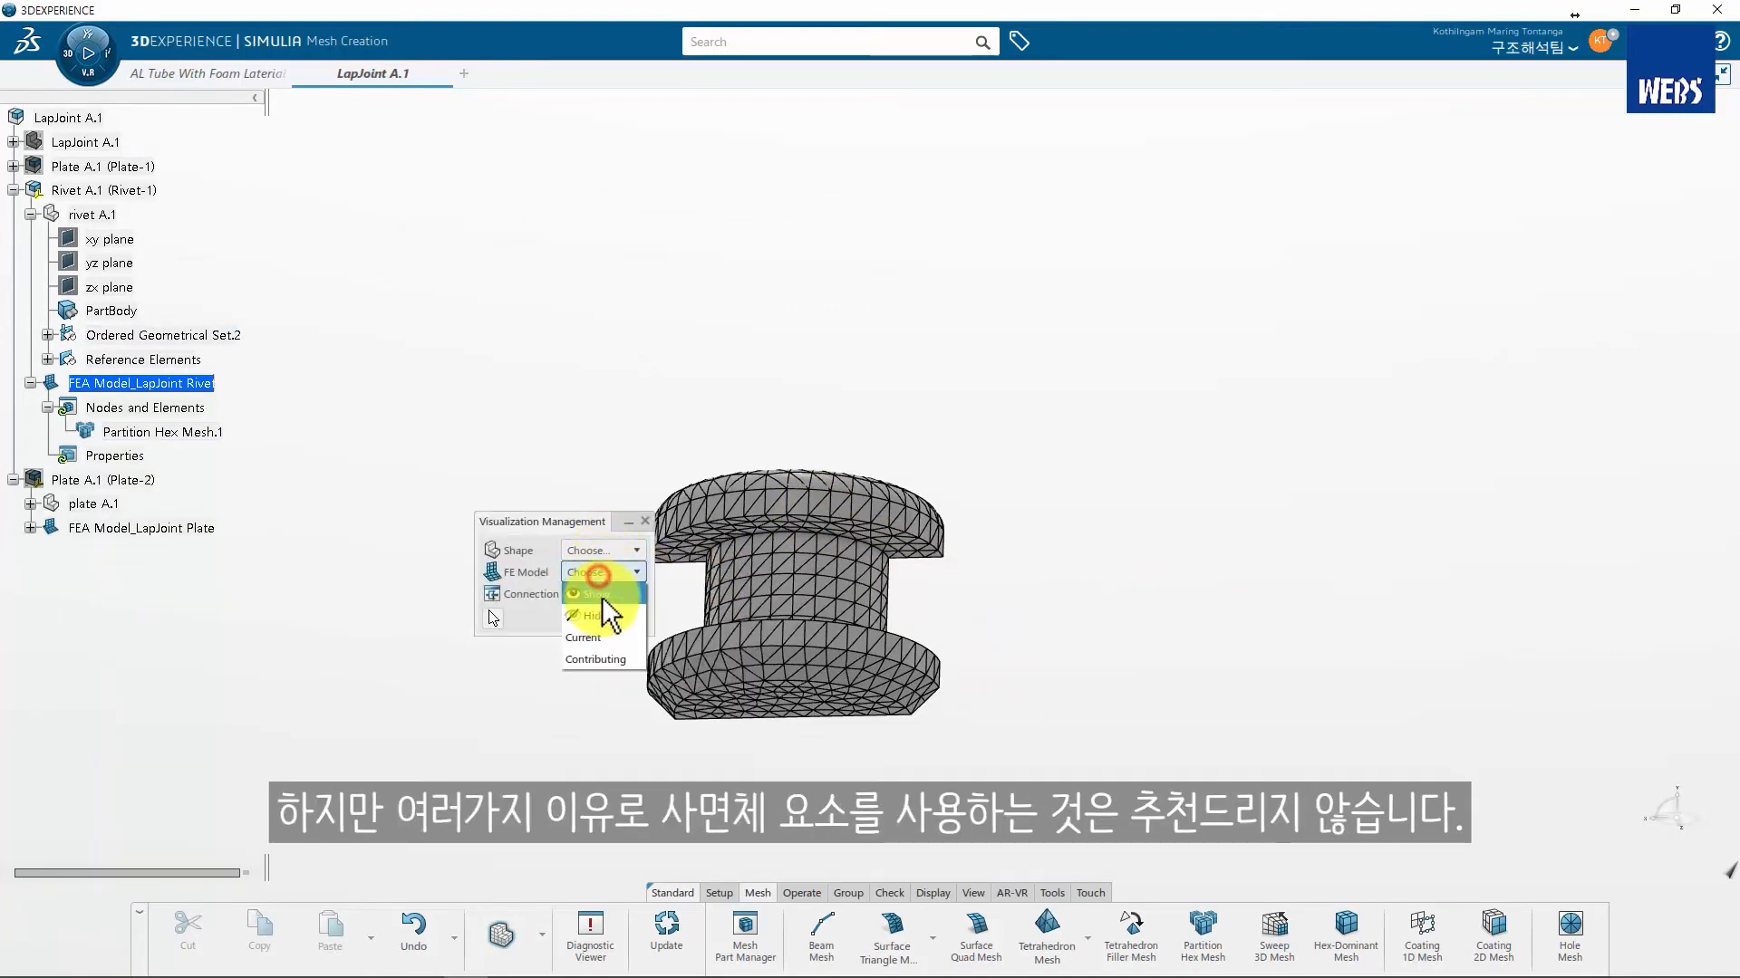
click(602, 595)
click(630, 619)
middle_drag(1118, 602, 1091, 643)
scroll(1060, 636, down, 2)
click(808, 683)
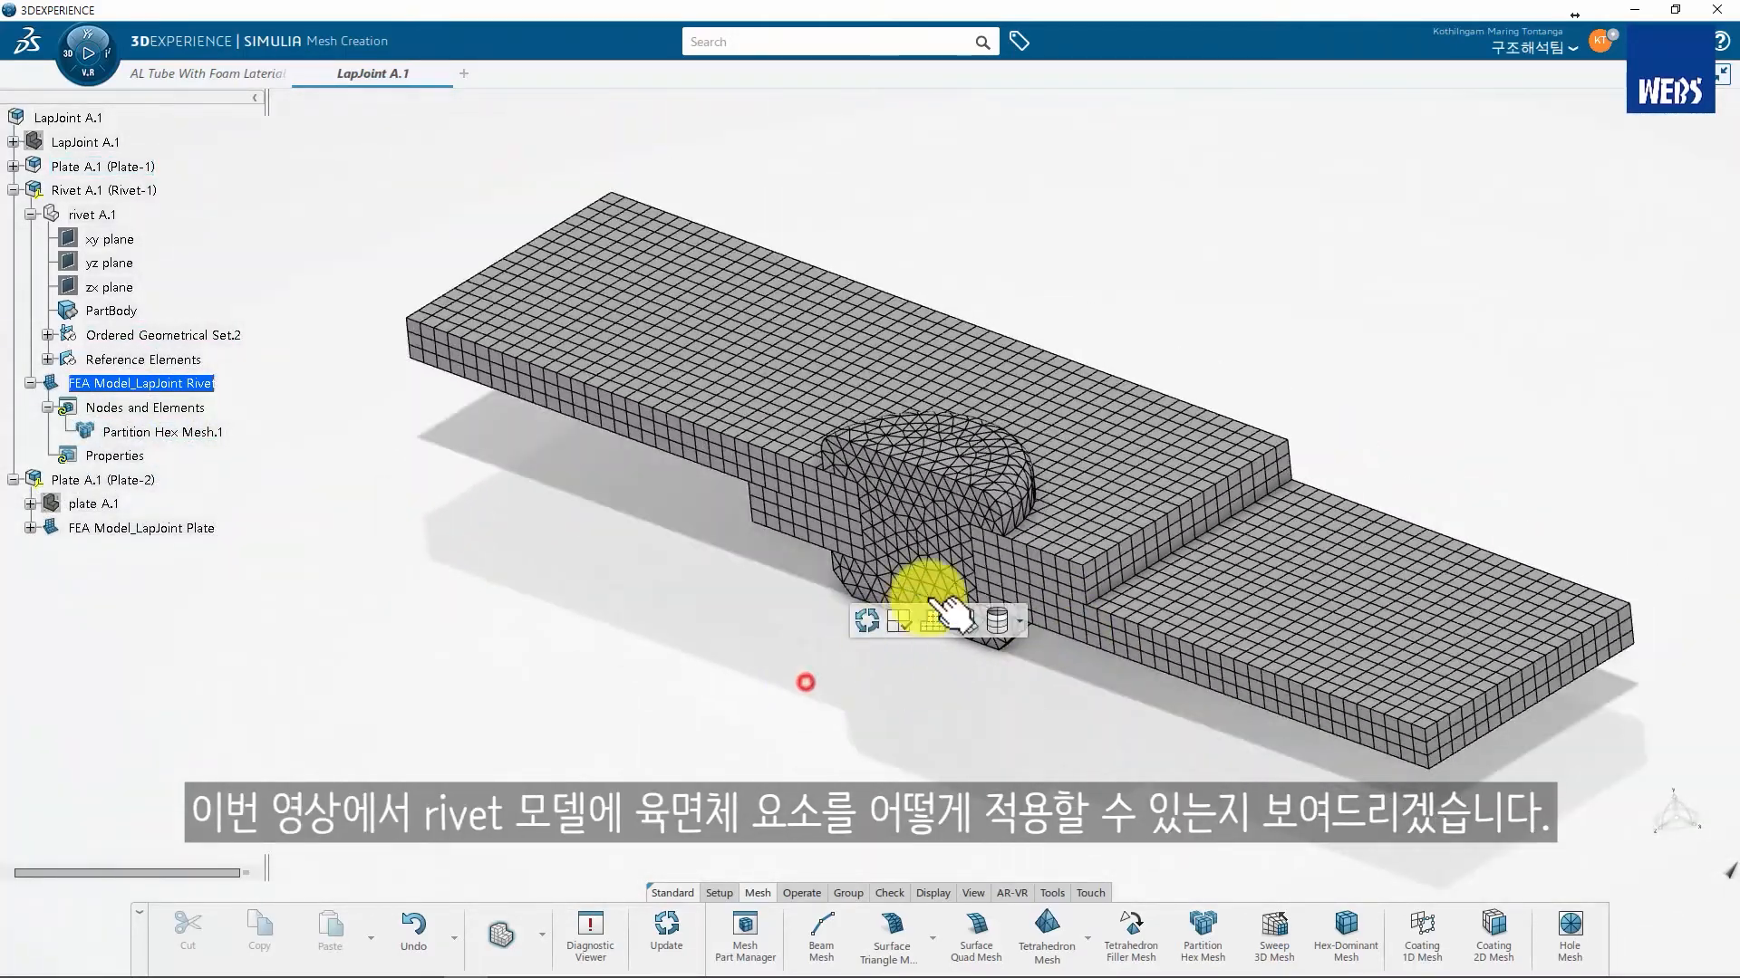
middle_drag(922, 607, 934, 598)
click(695, 631)
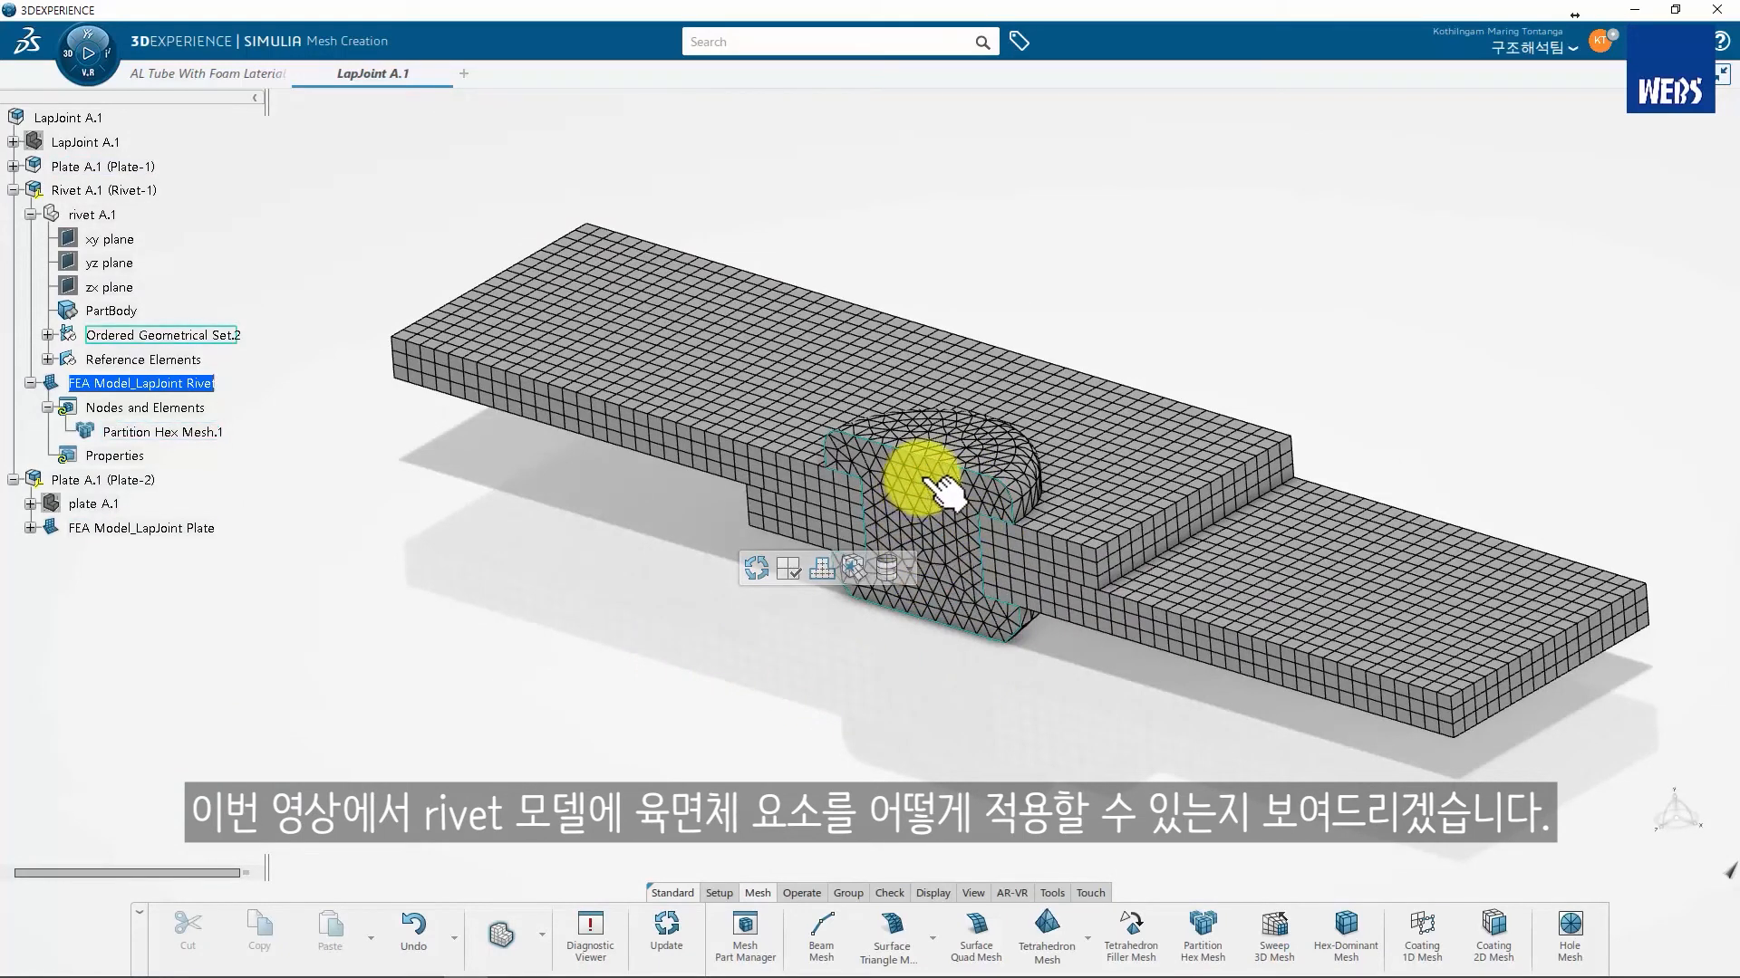
Remove the rivet's partition hex mesh and collapse the rivet's geometry and finite element model branches
click(402, 561)
right_click(141, 438)
click(192, 685)
click(30, 215)
click(30, 238)
click(830, 674)
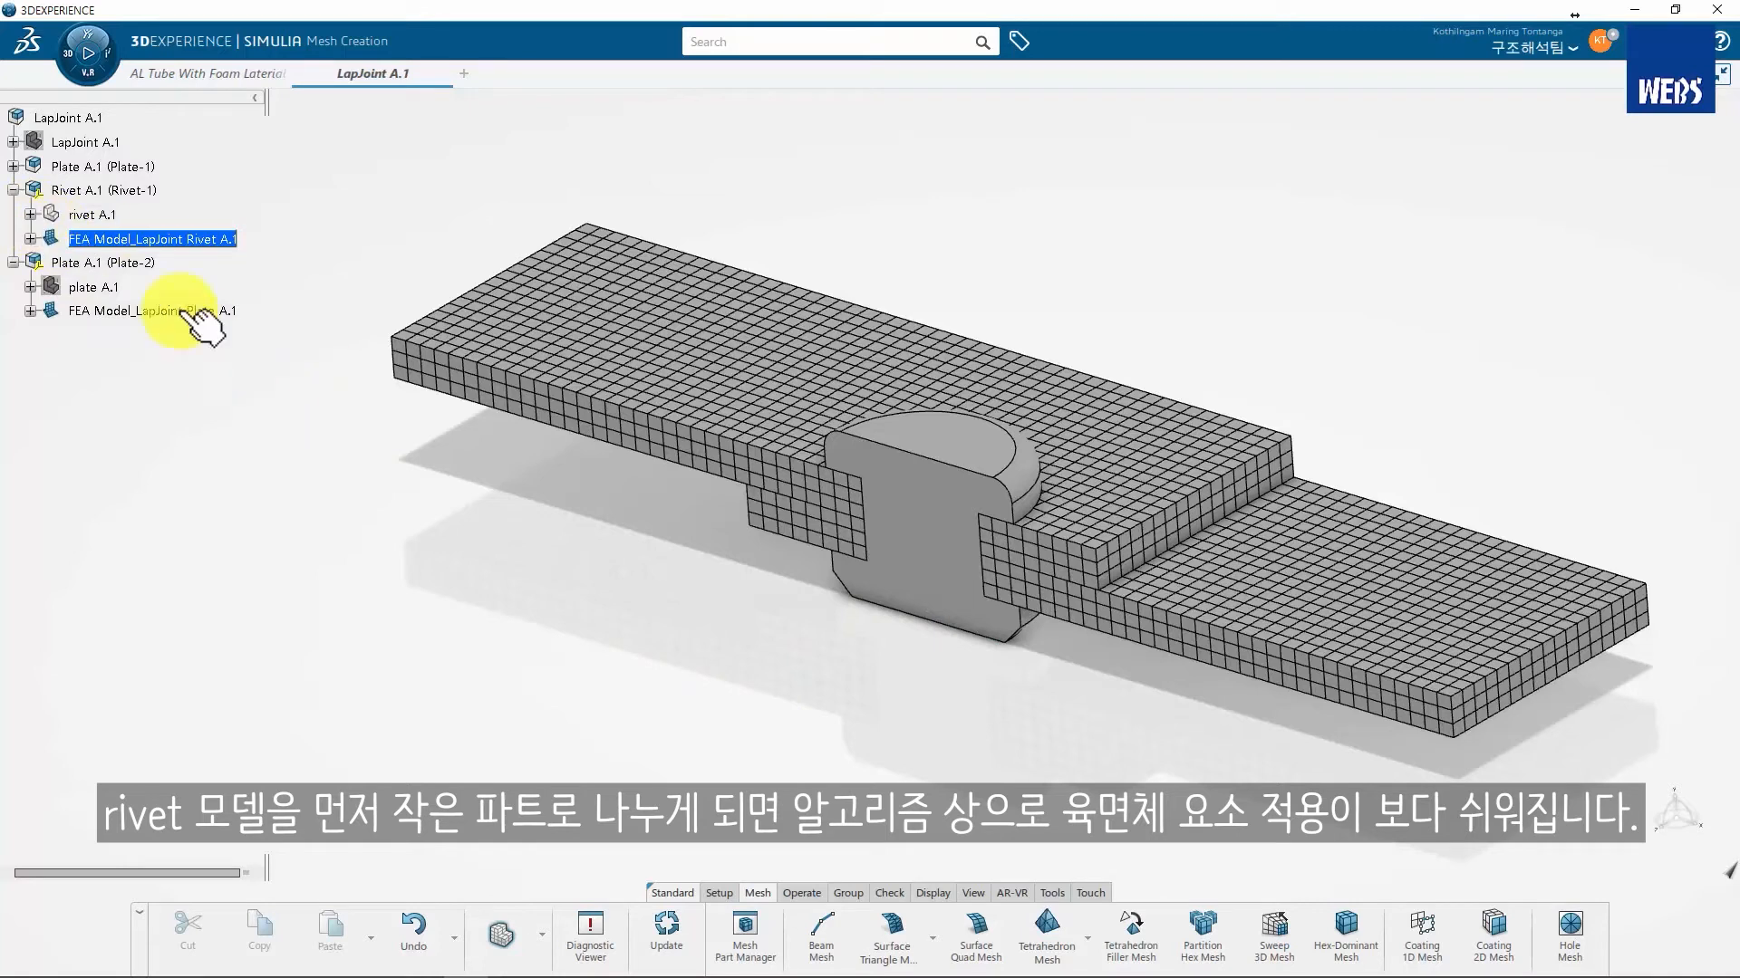
Expand rivet A.1 and its Ordered Geometrical Set.2, switch to Simulation Model Preparation, and check which geometry Imported Body.1 covers
click(30, 215)
click(122, 355)
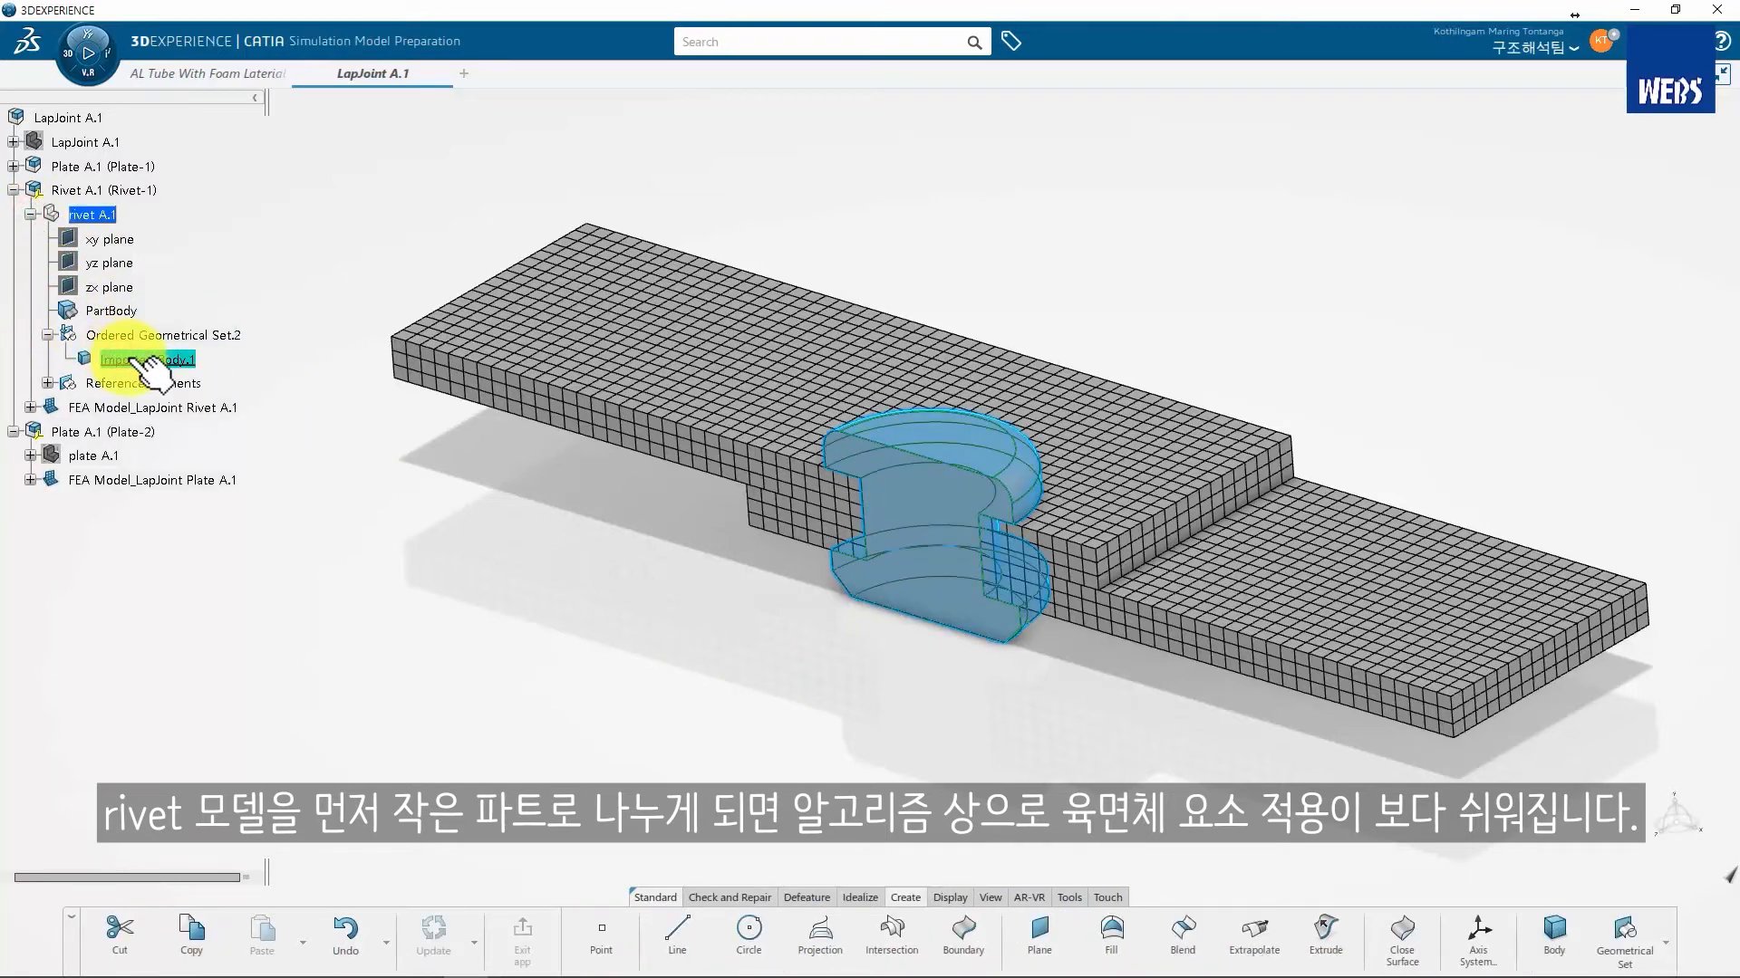
right_click(130, 360)
click(528, 637)
click(885, 671)
click(928, 608)
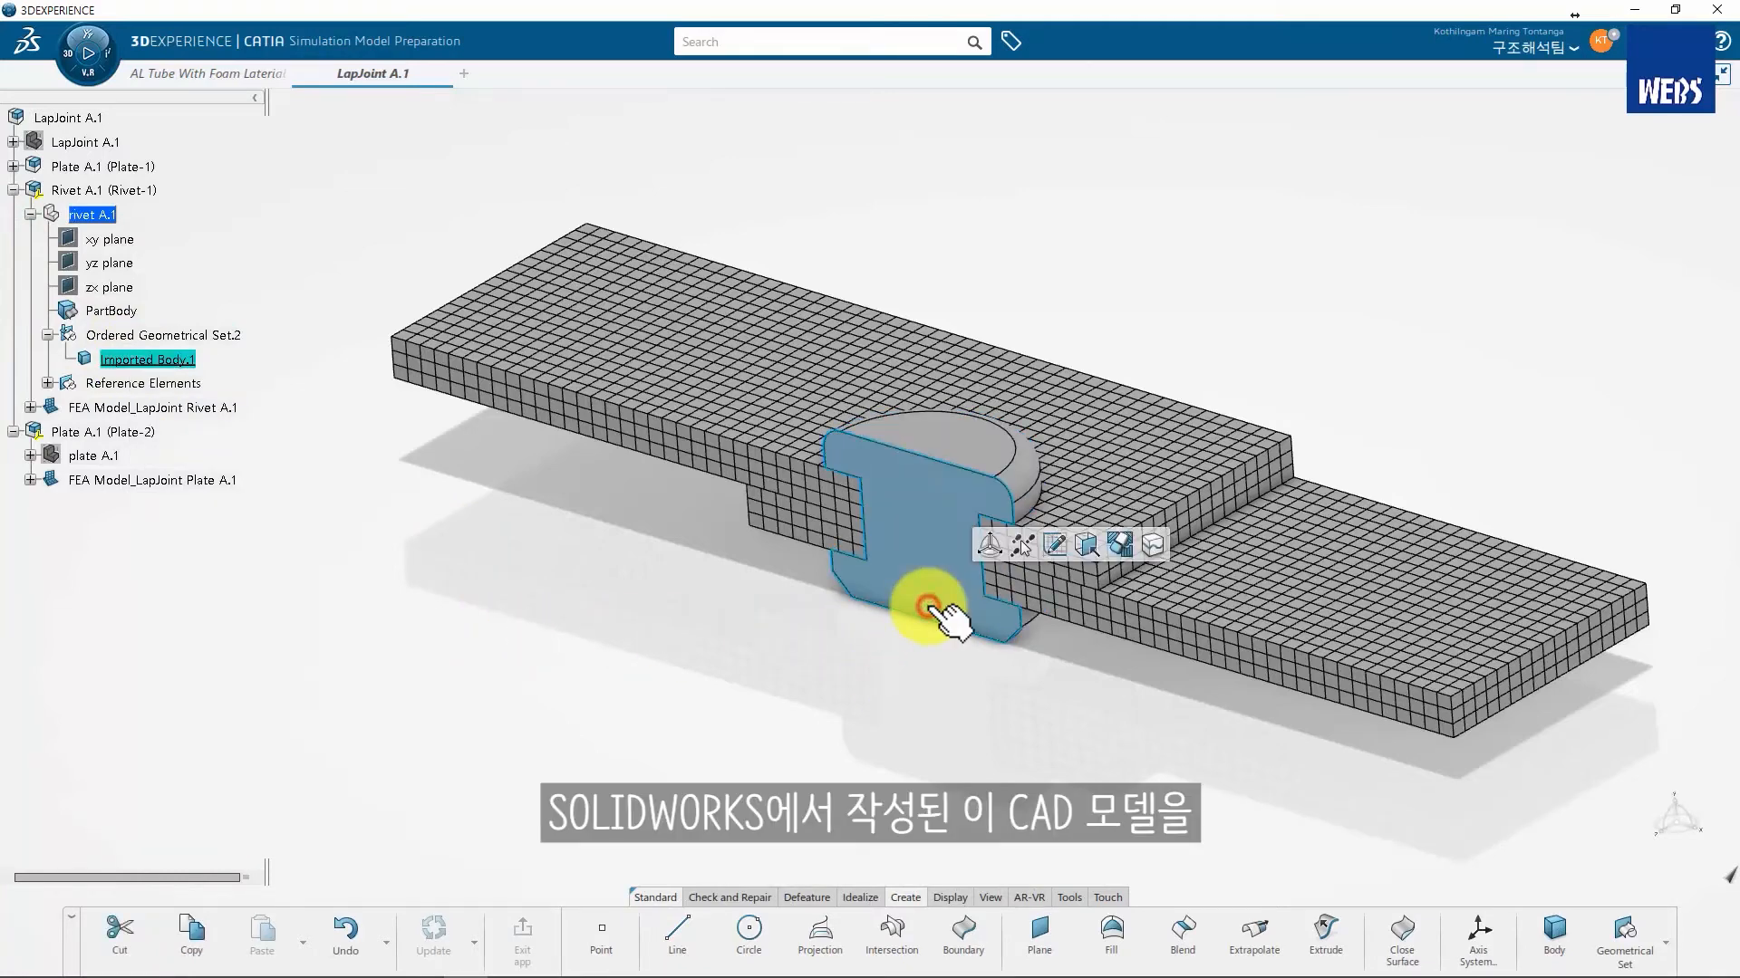
click(751, 616)
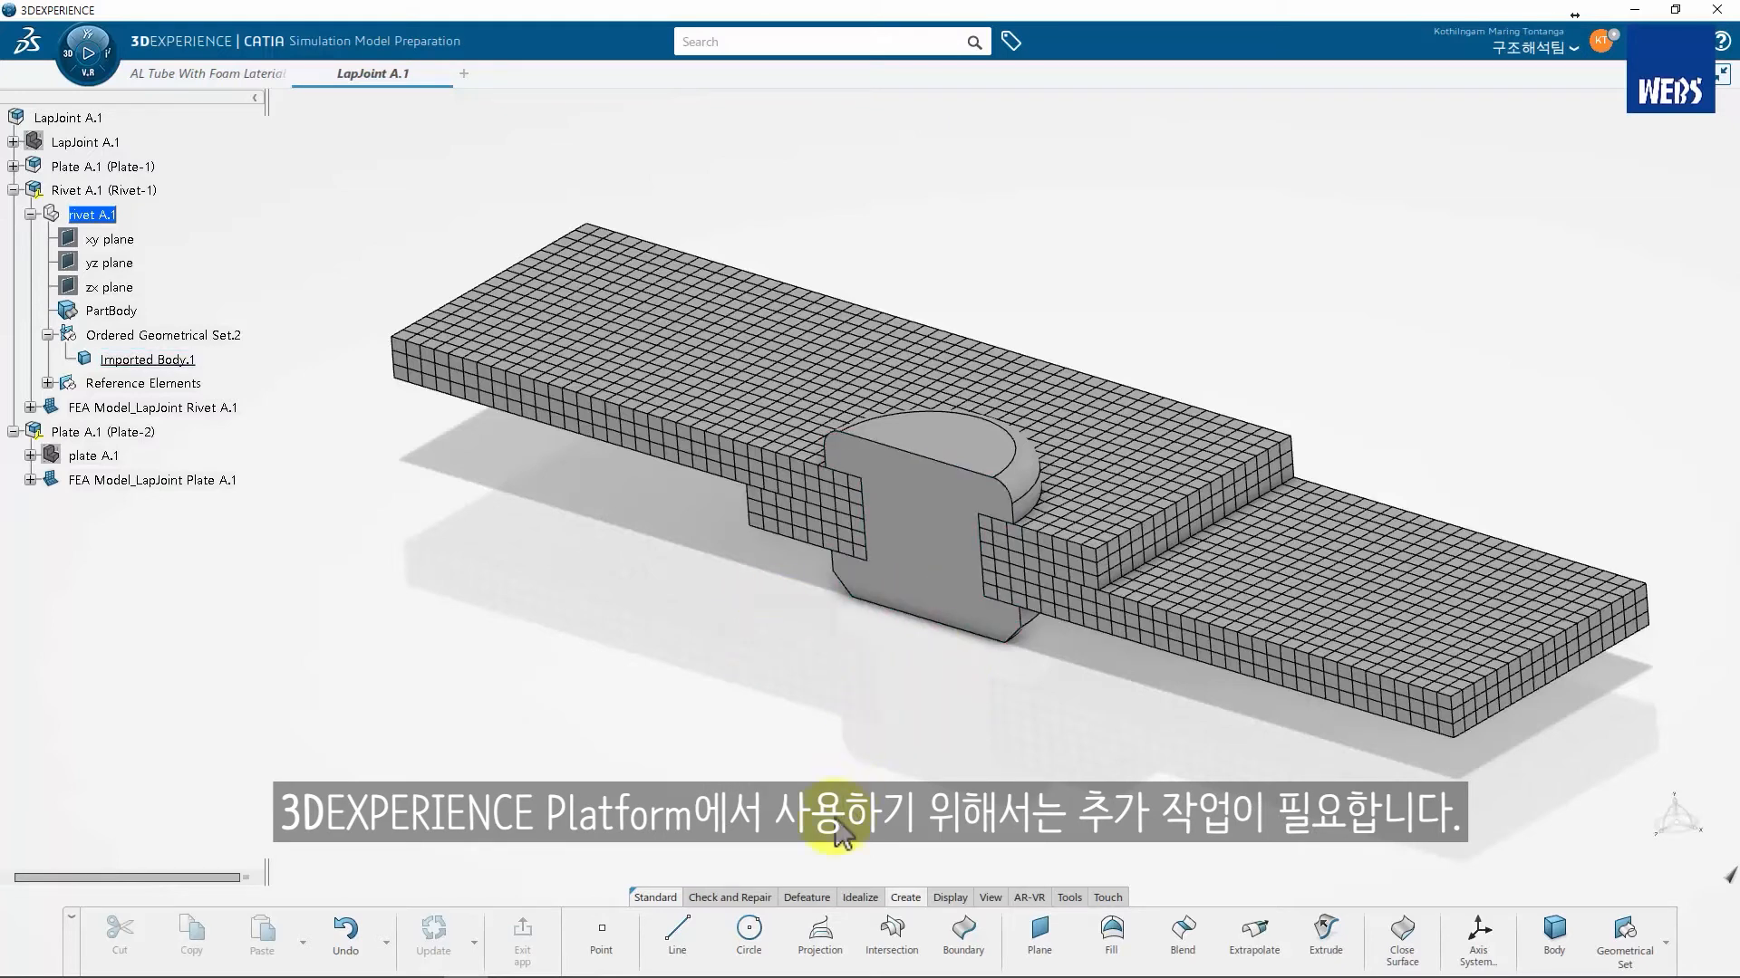
Insert an added volume from the rivet's Imported Body.1 and expand the new feature to reach its body
click(861, 897)
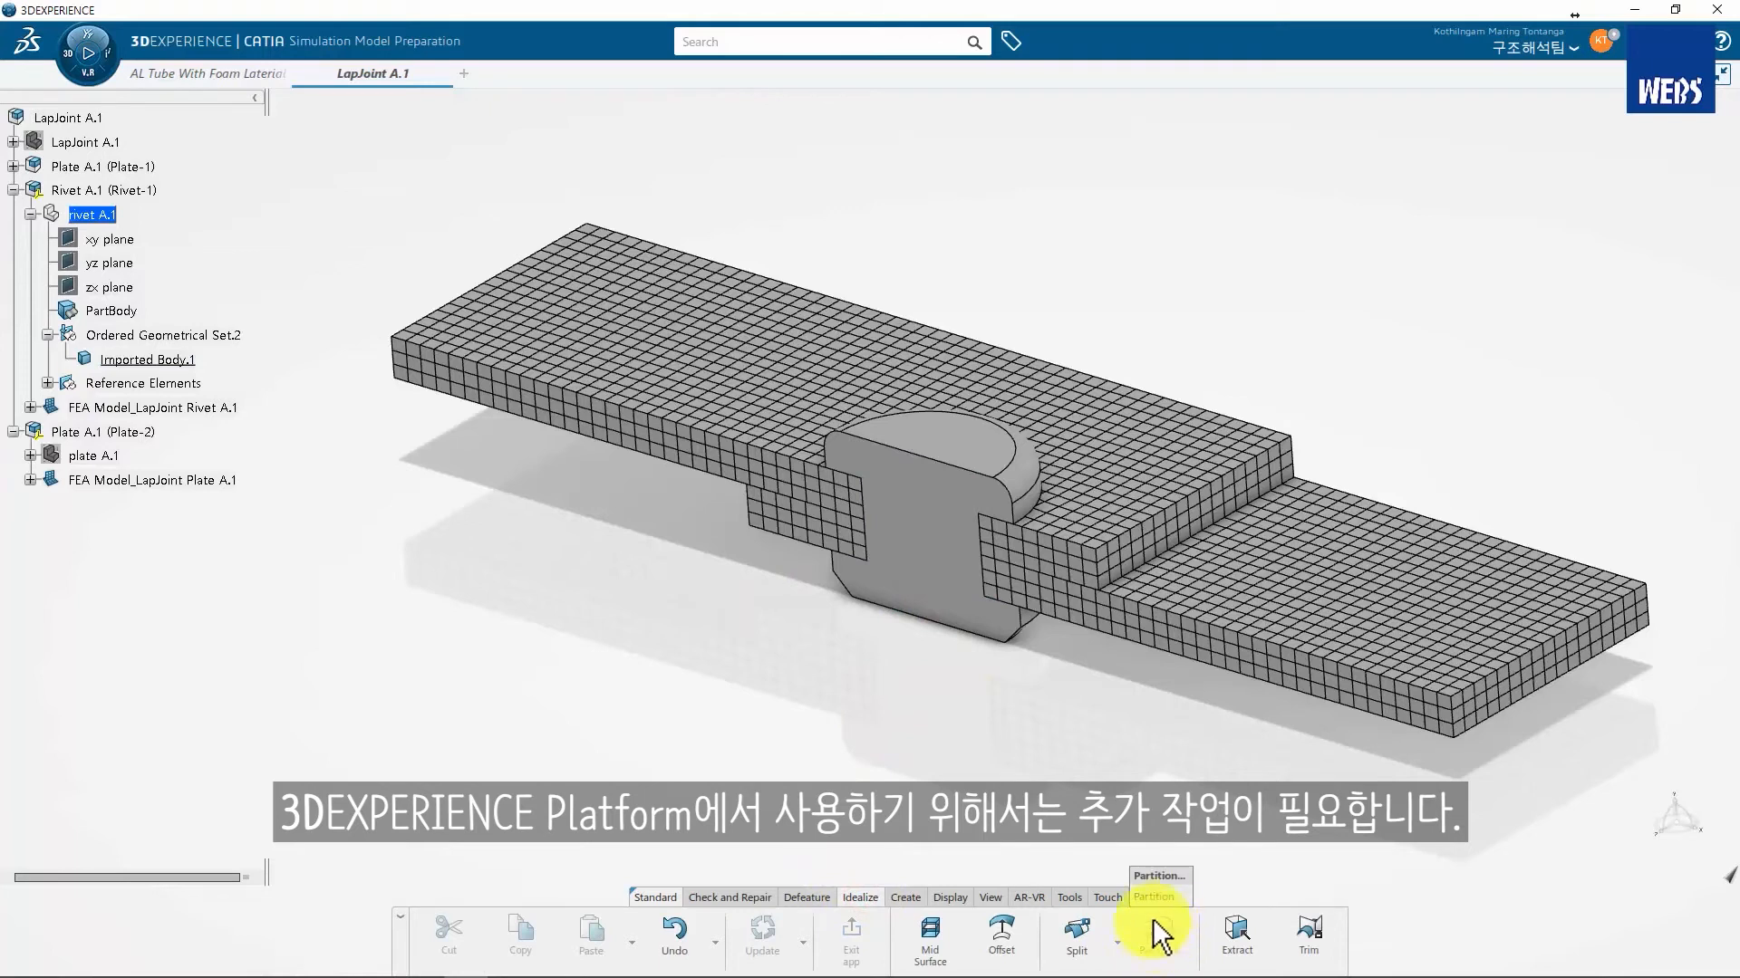
right_click(186, 364)
click(378, 839)
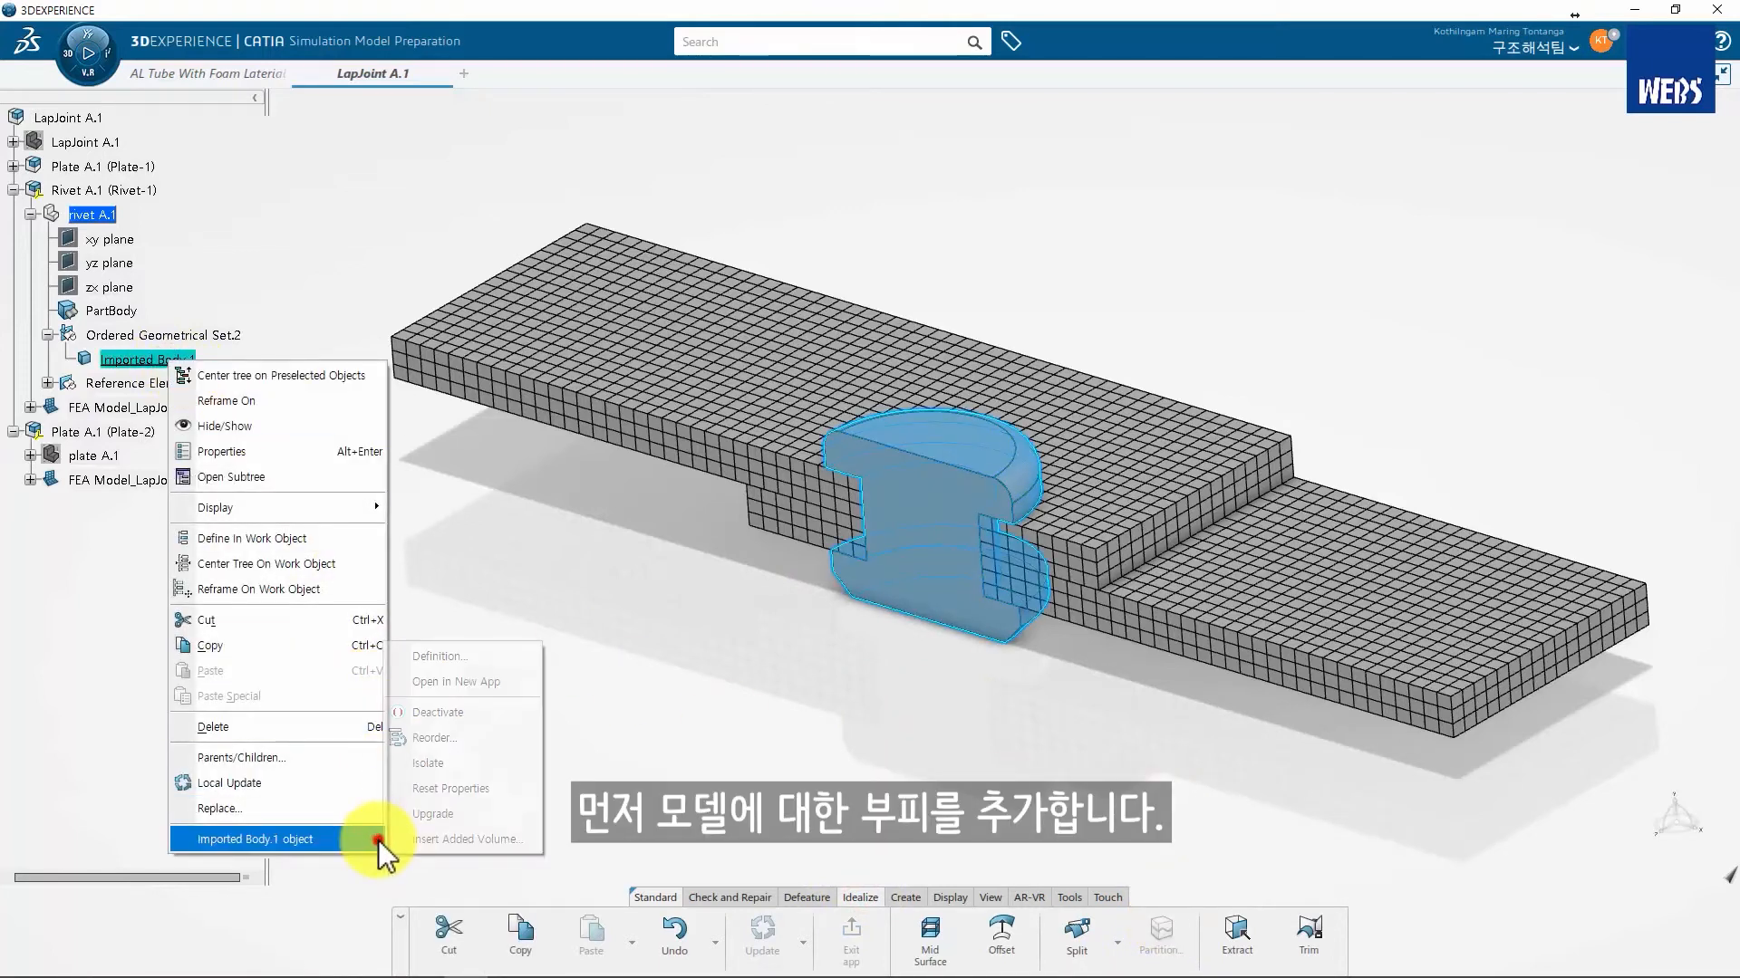
click(426, 839)
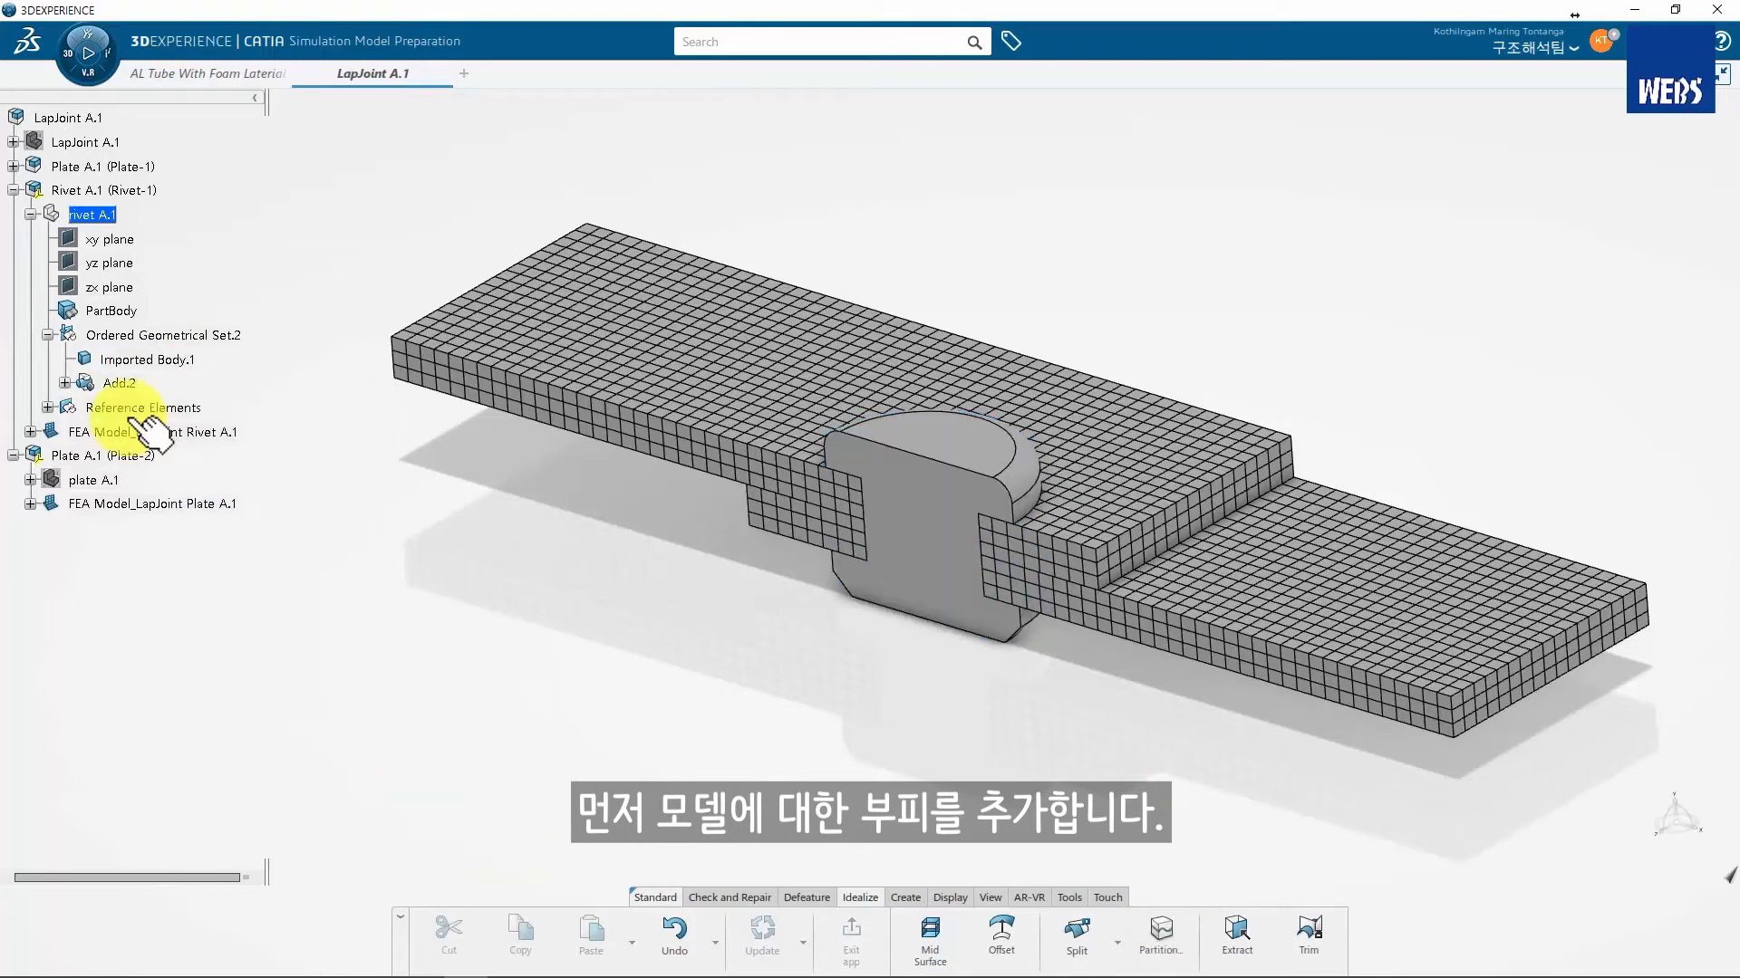
click(63, 382)
click(136, 408)
click(578, 677)
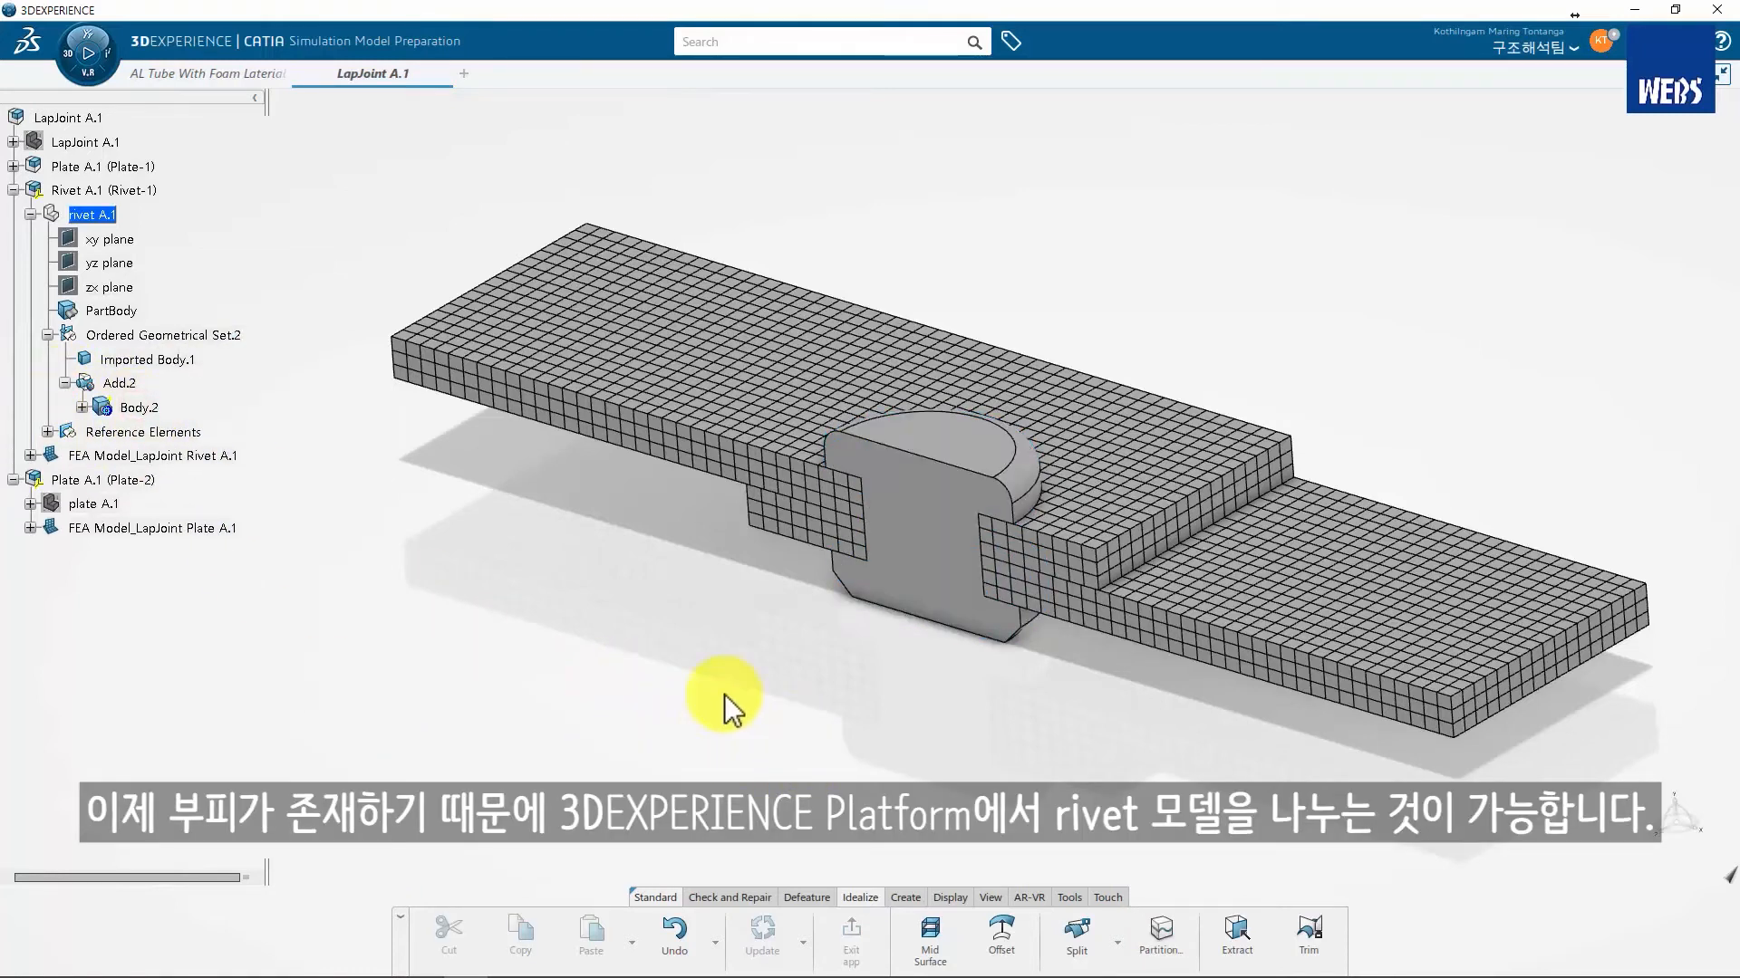
Set the FE Model display to Hide in Visualization Management to isolate the rivet's geometry
right_click(639, 641)
click(694, 735)
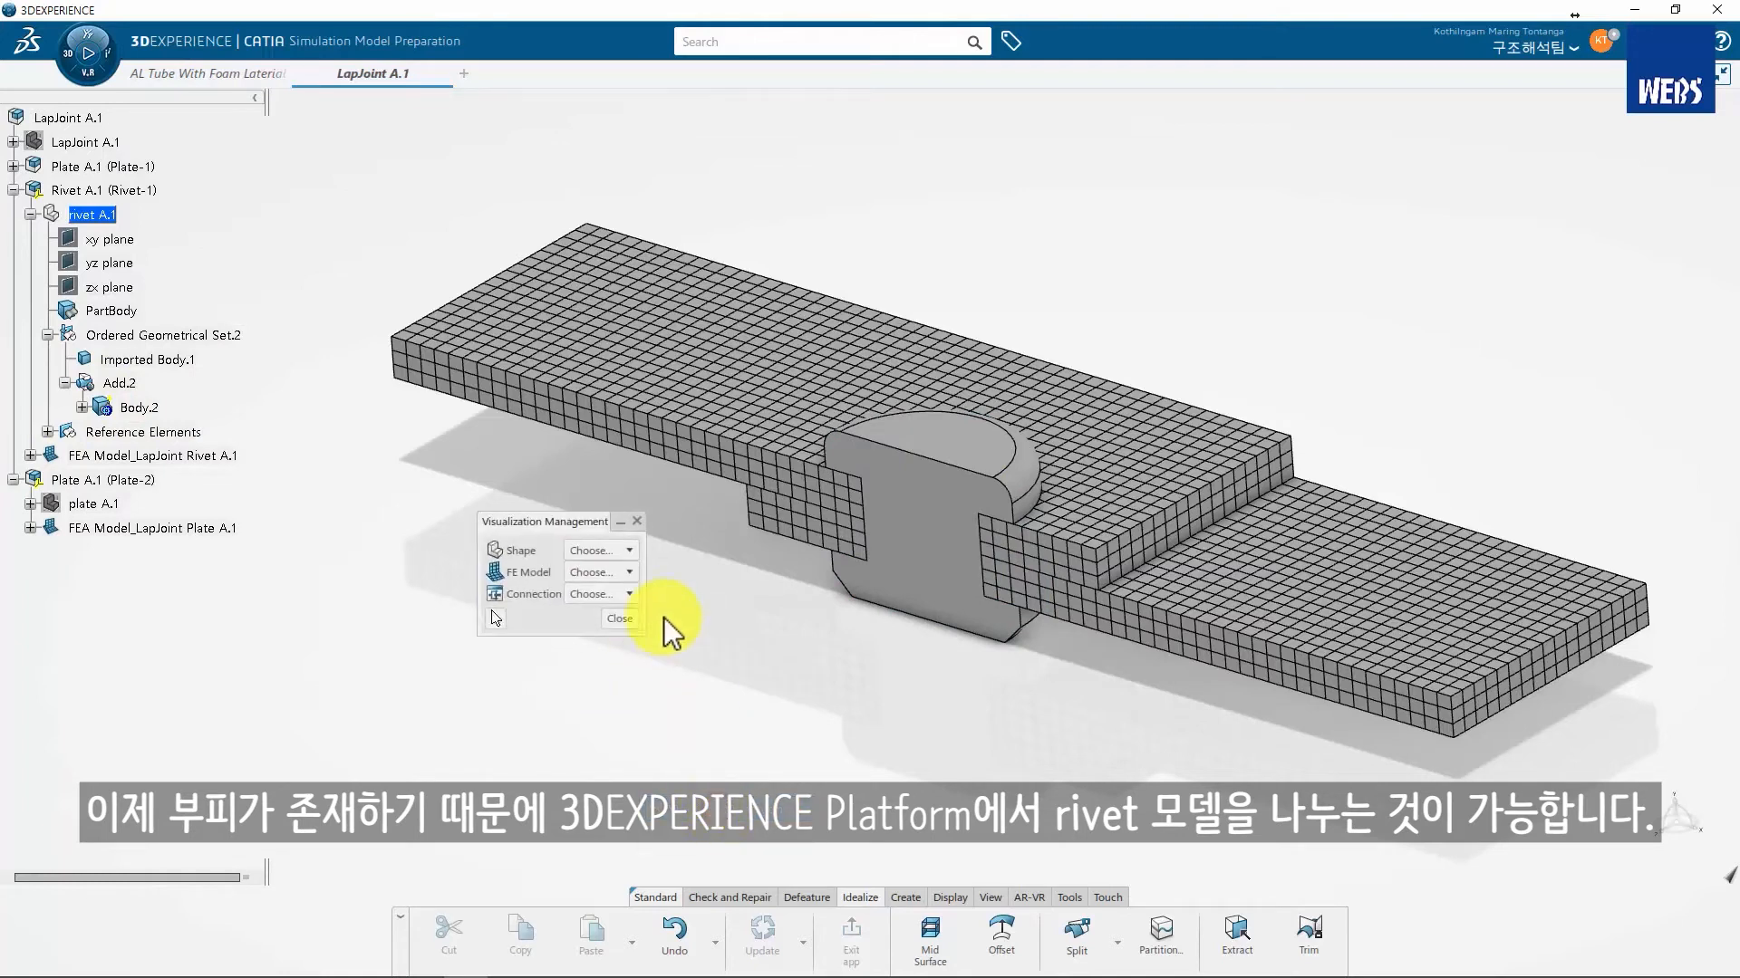
click(605, 548)
click(689, 570)
click(631, 572)
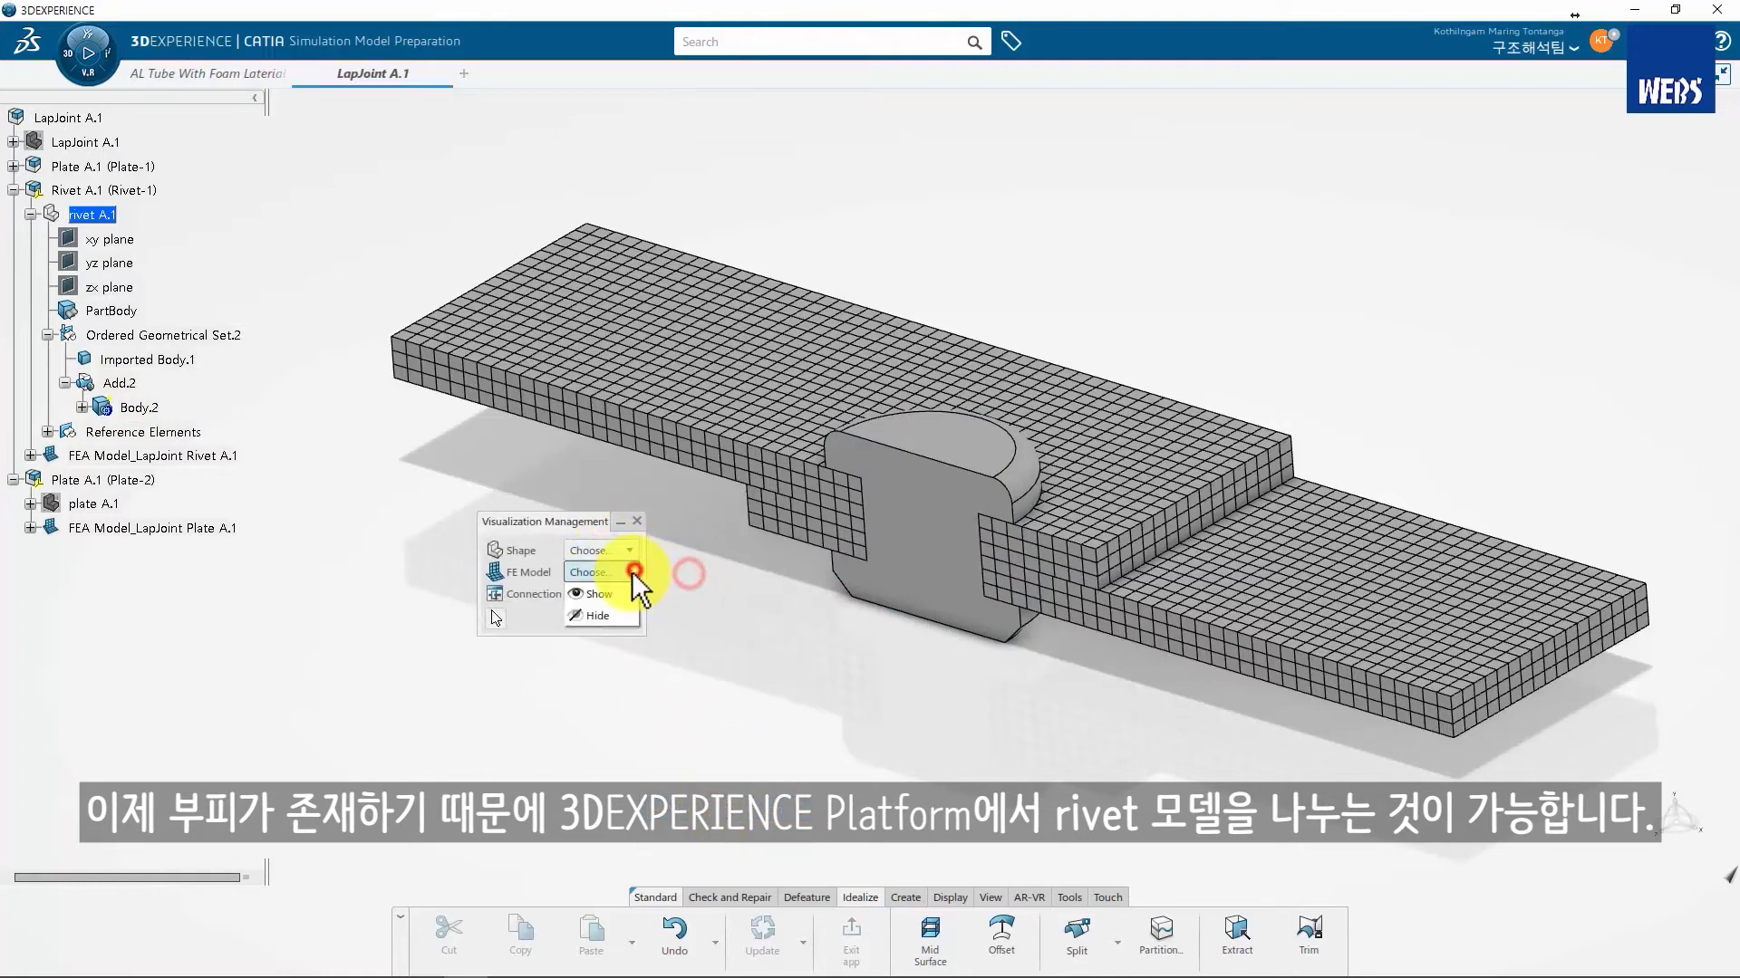
click(624, 616)
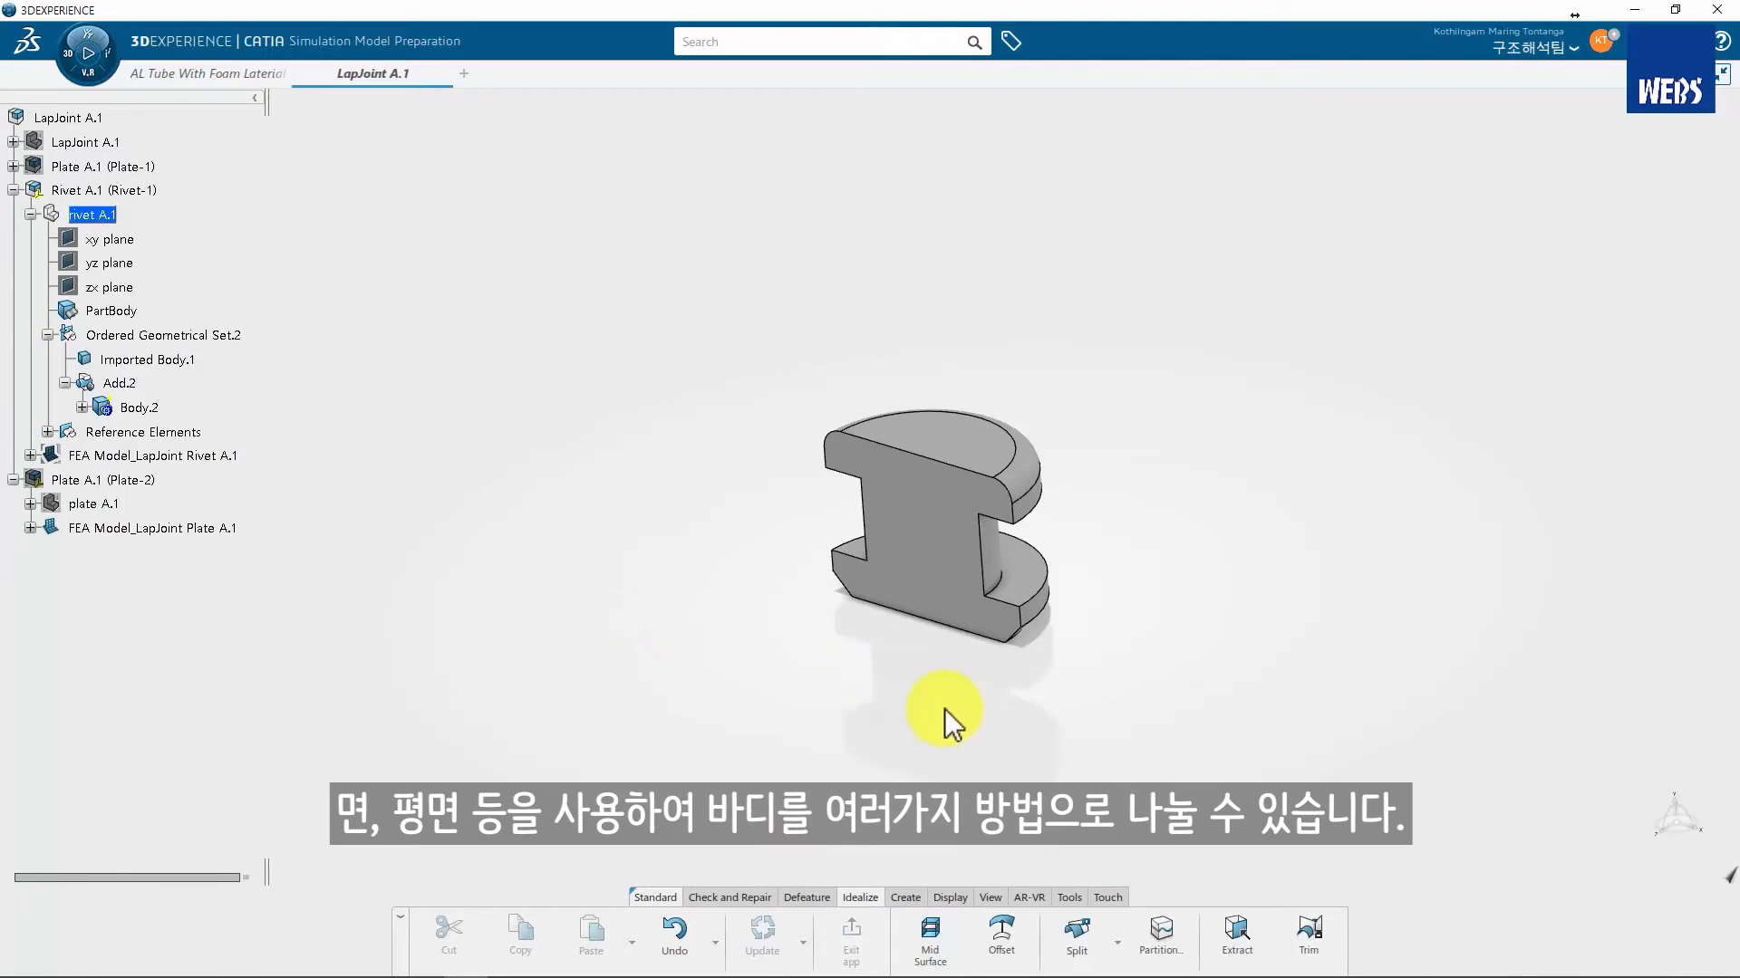
Partition the rivet's volume using the cylindrical shank face as cutting element with Infinite extrapolation, and inspect the resulting cut surface
middle_drag(844, 693, 888, 656)
click(999, 517)
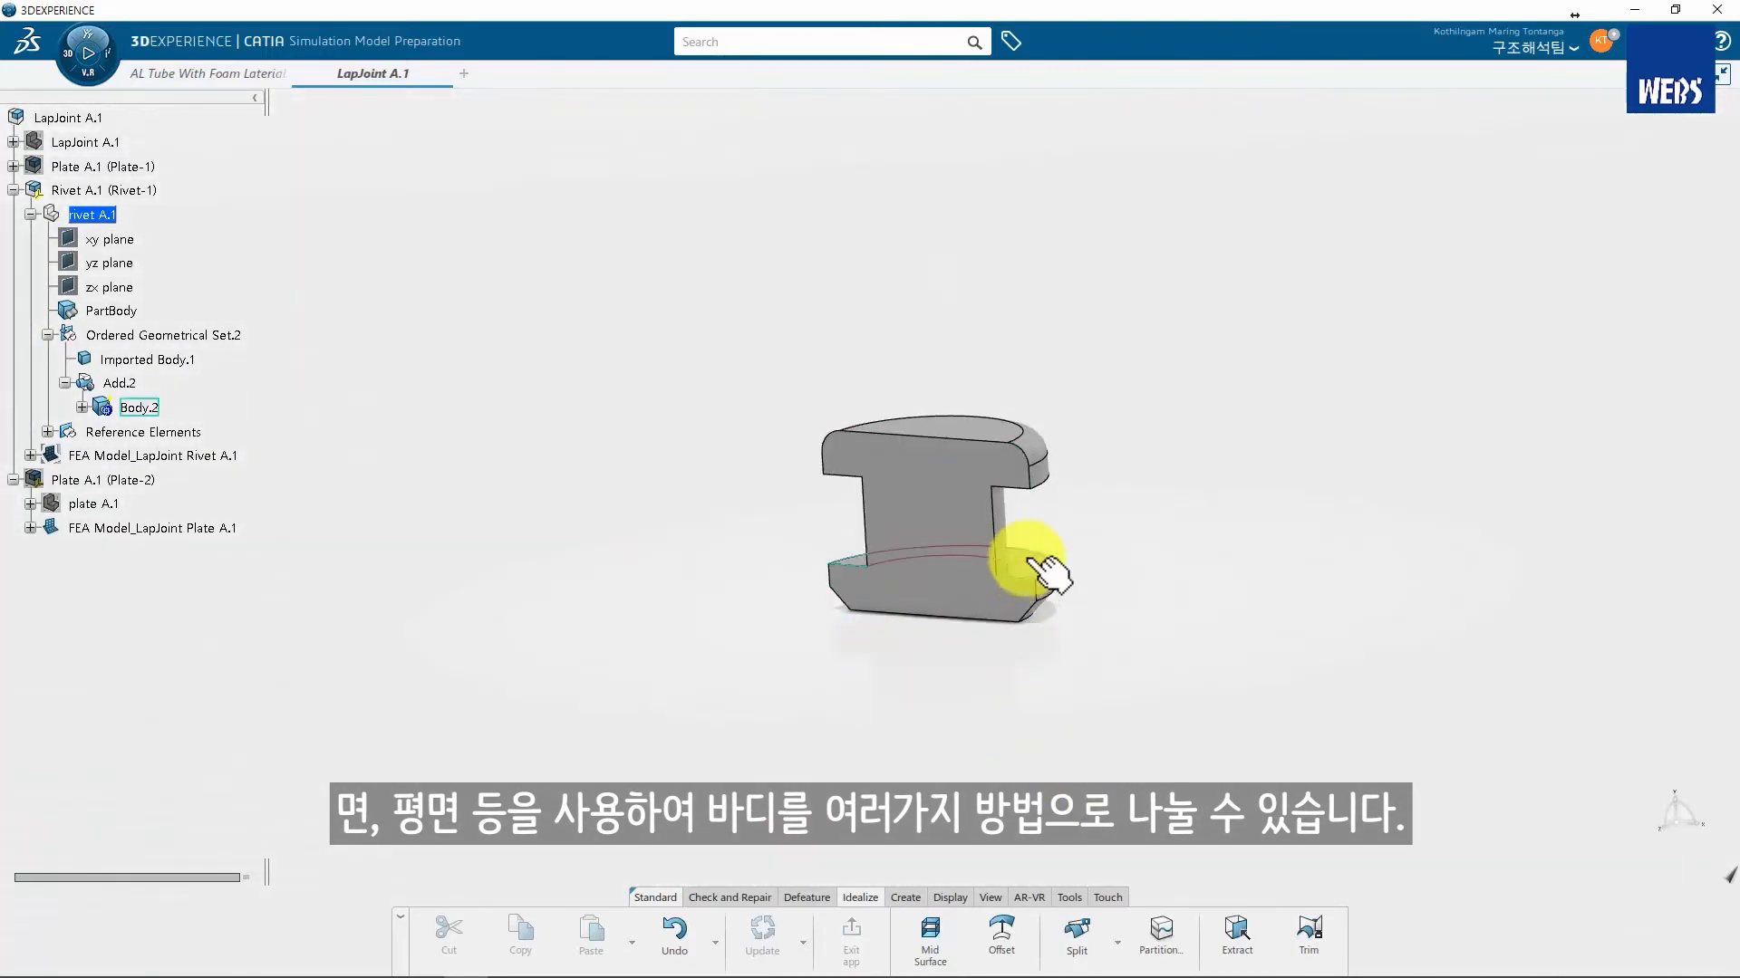
click(1162, 938)
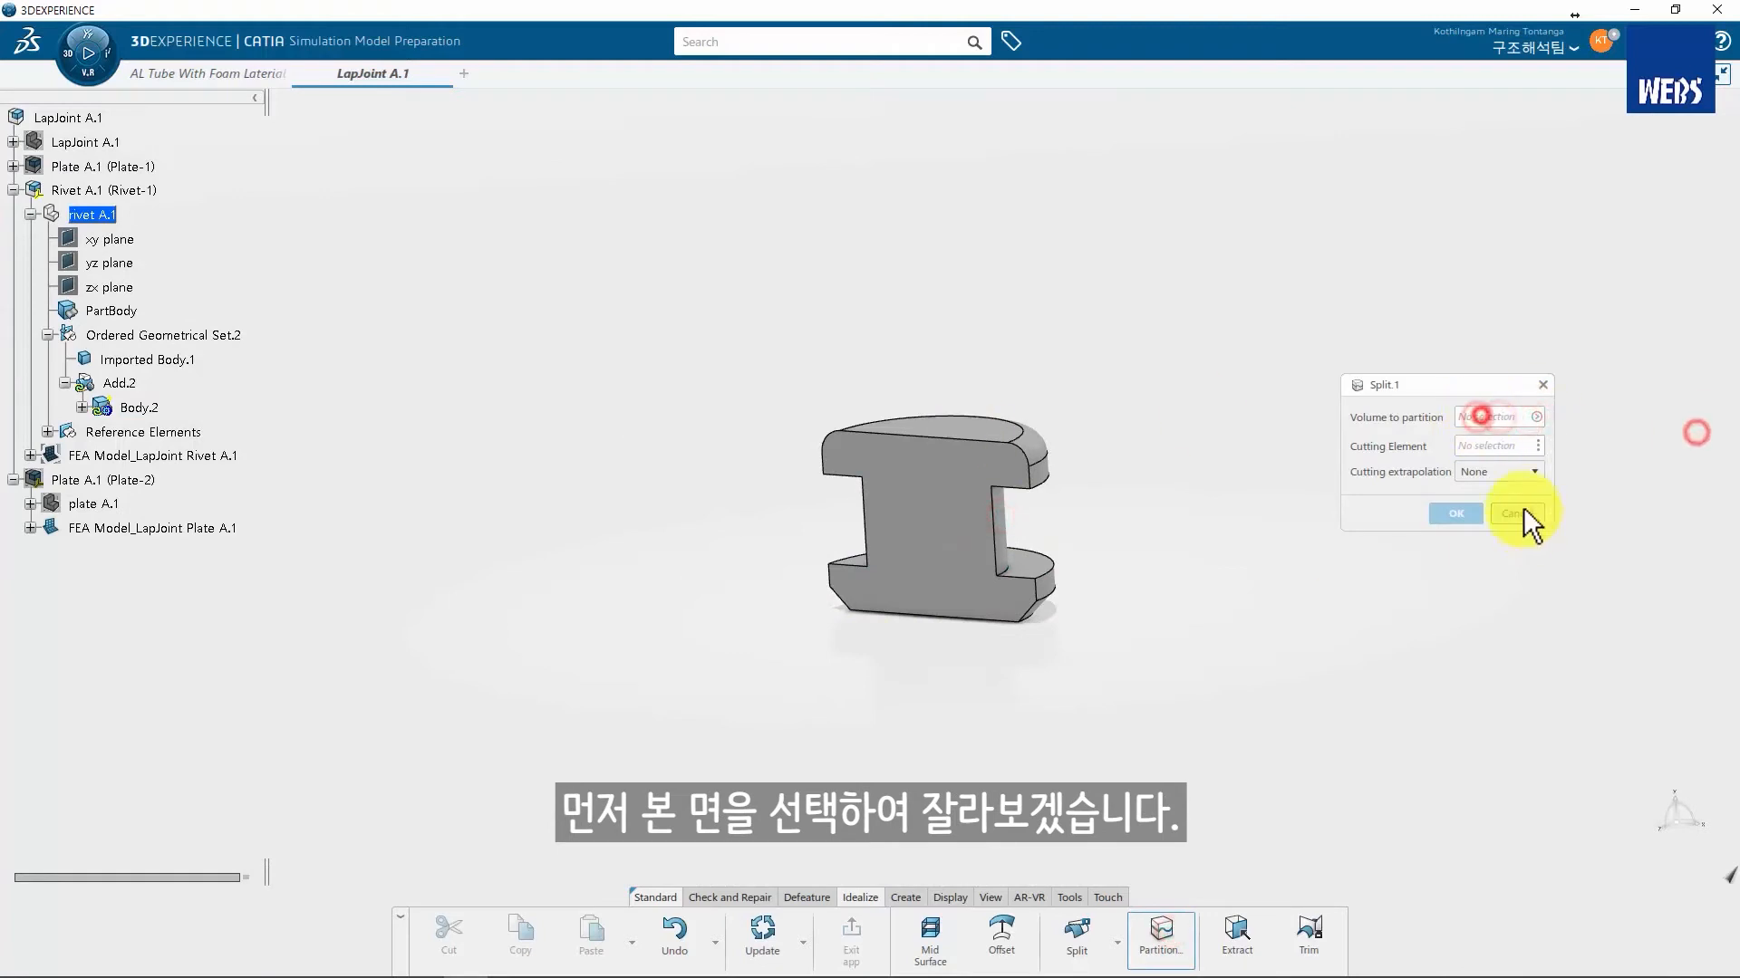
click(952, 622)
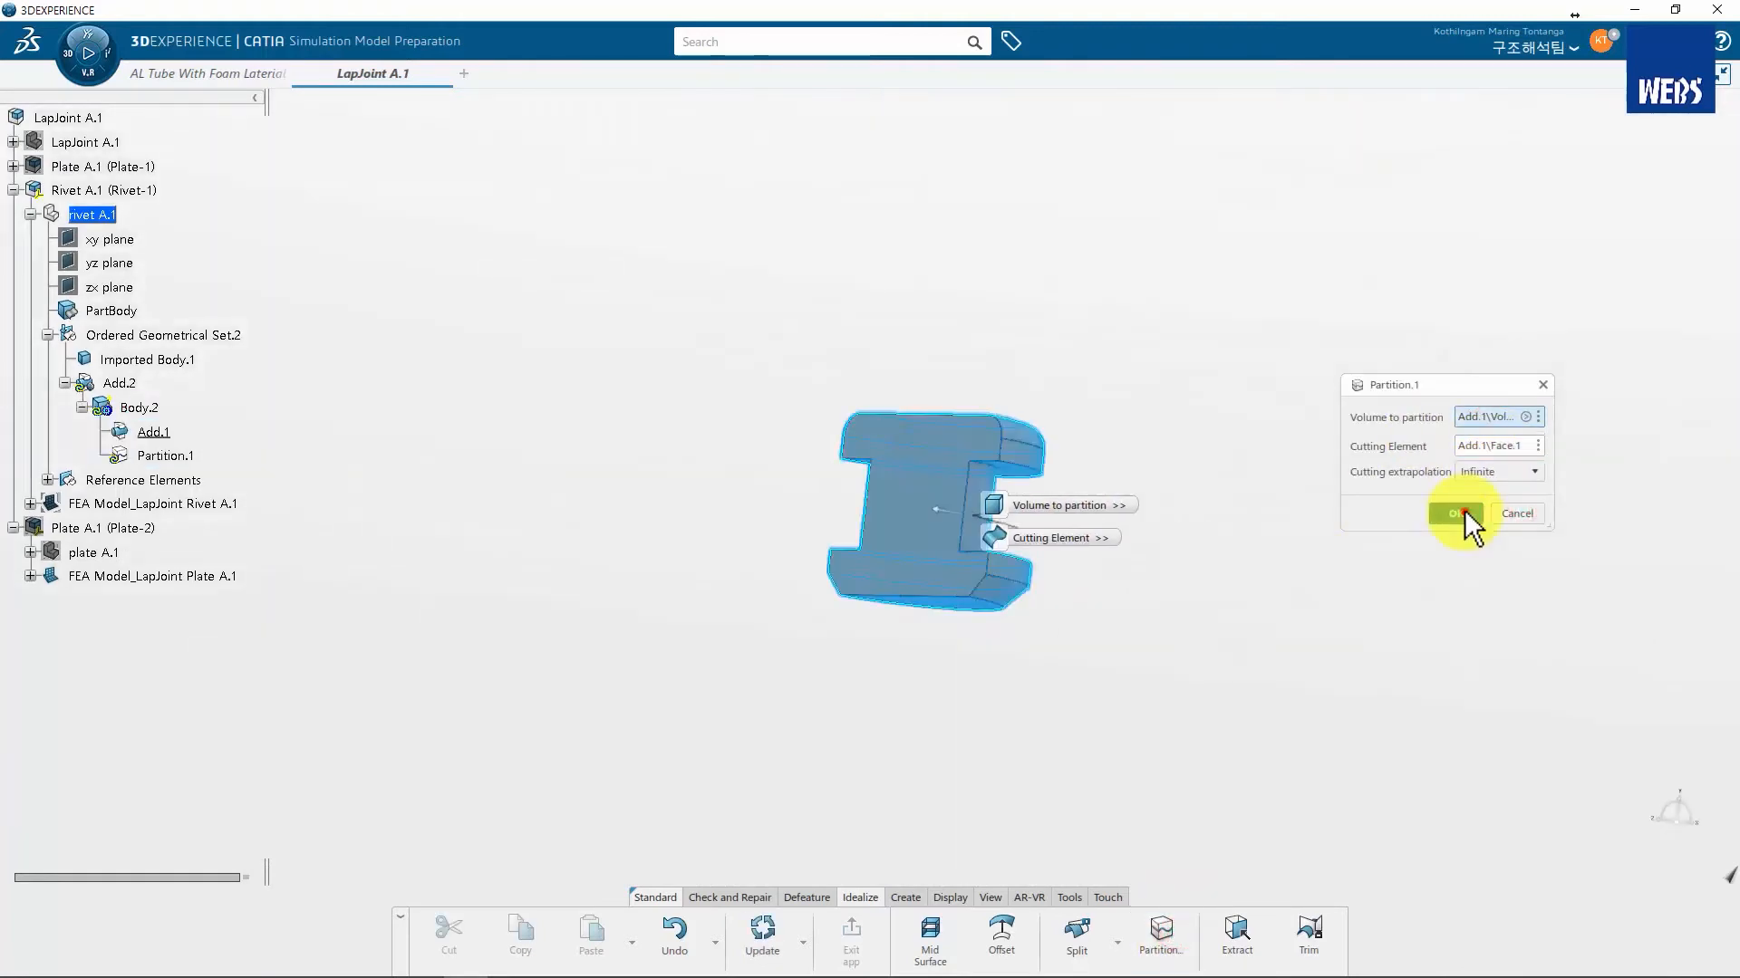
click(1464, 510)
middle_drag(1002, 447, 1060, 555)
click(963, 554)
scroll(969, 482, up, 4)
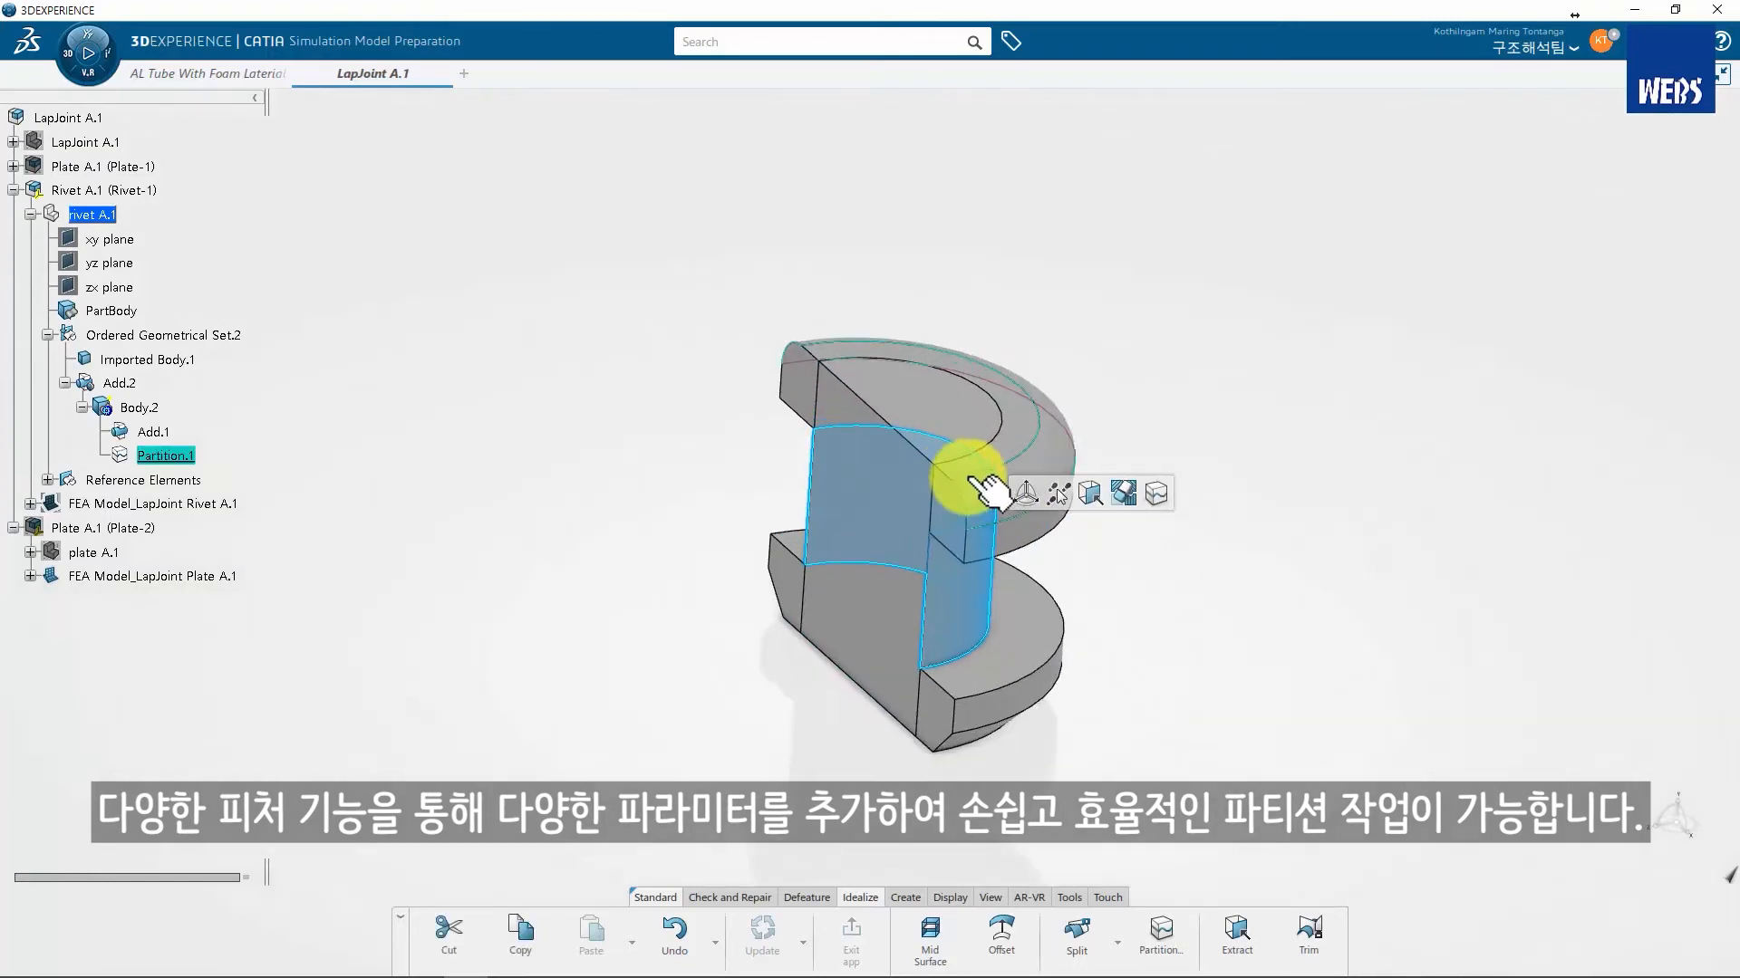
click(1230, 384)
Partition the rivet's three volumes using the underside face of the upper flange as cutting element with Infinite extrapolation
middle_drag(1114, 520, 1091, 409)
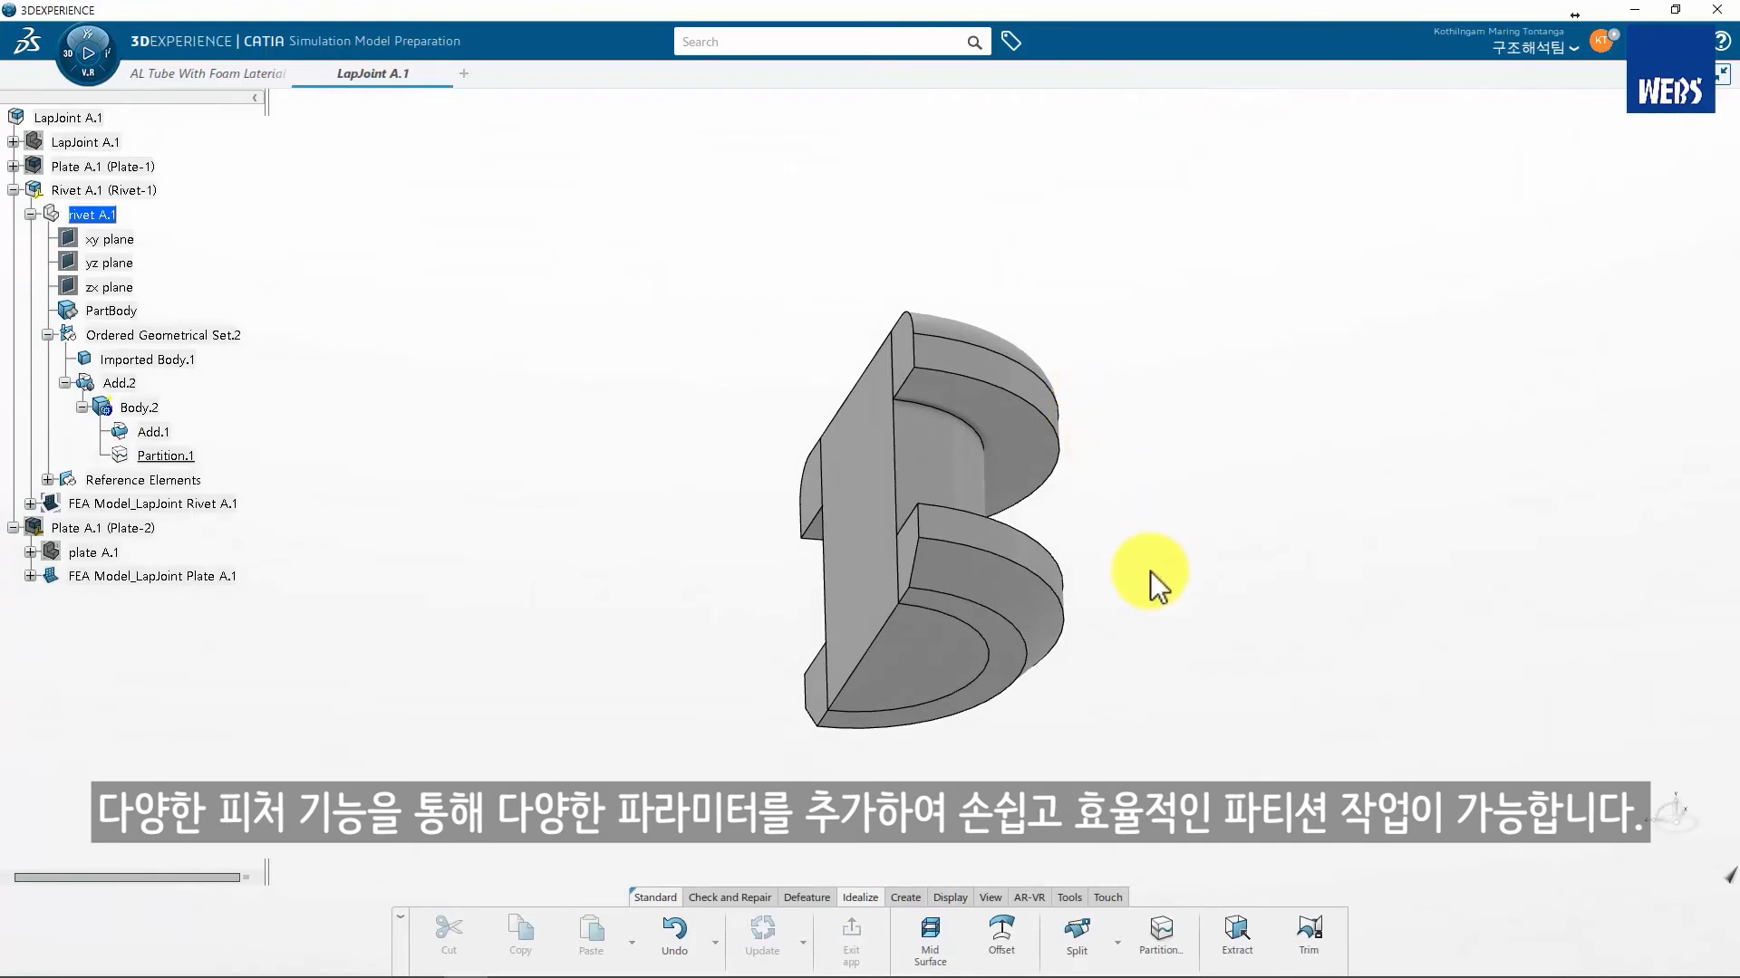
click(1163, 933)
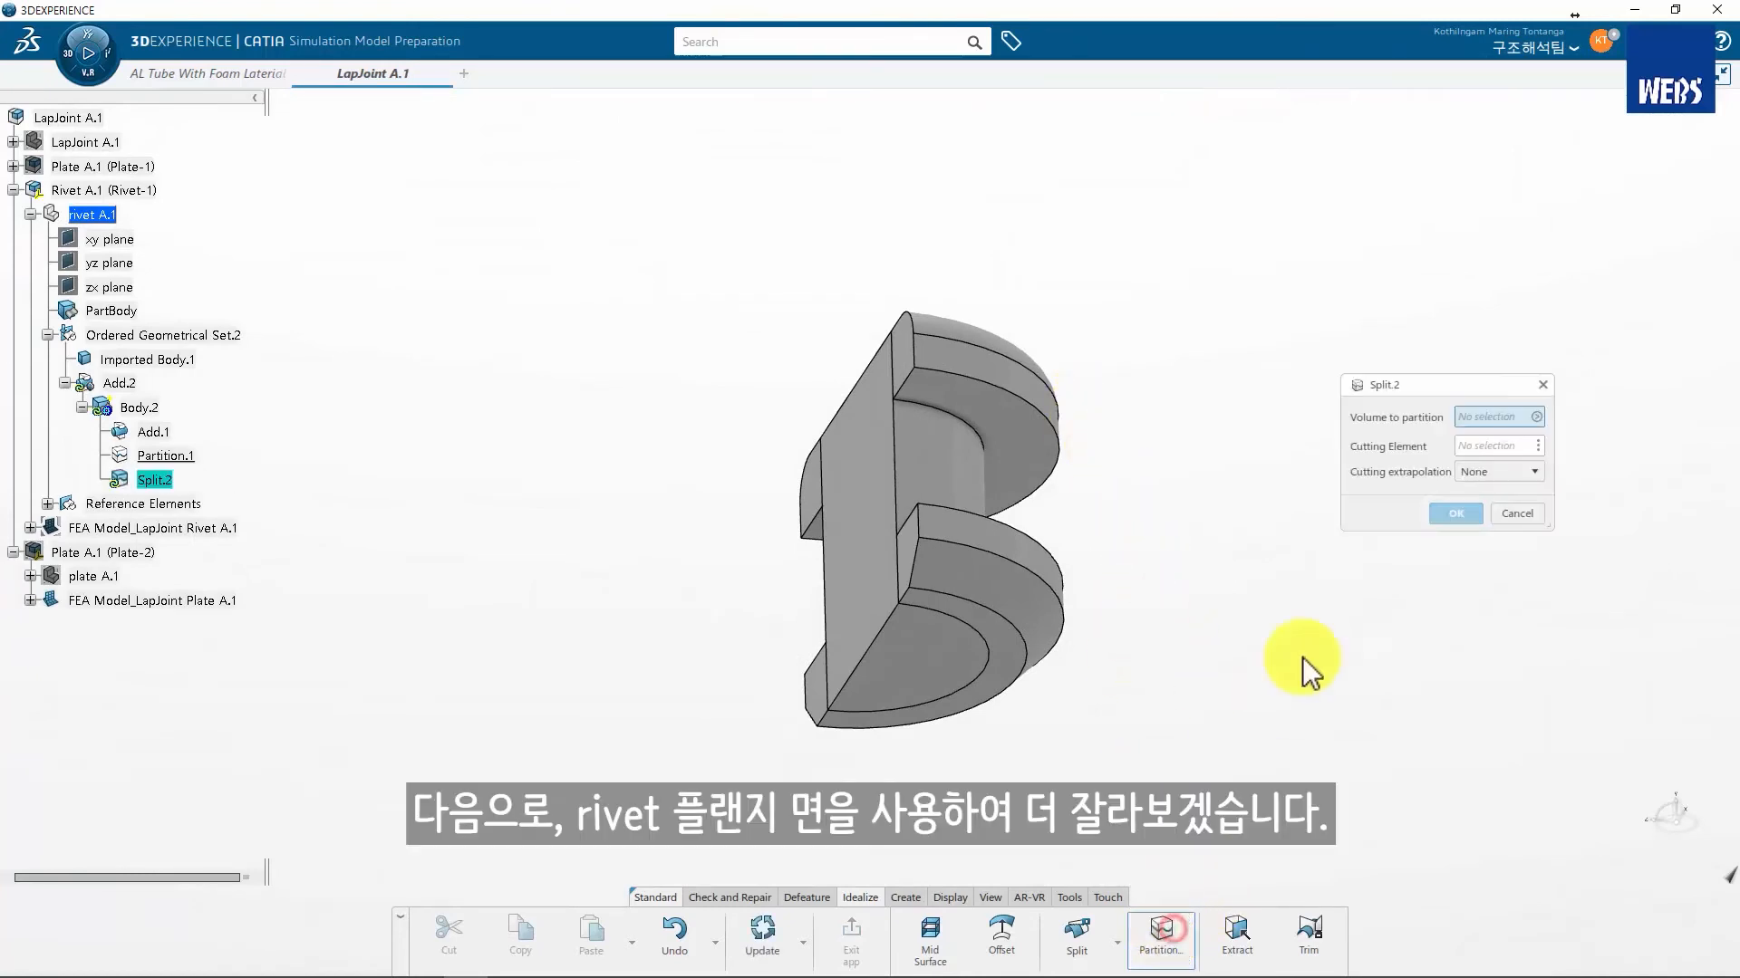
drag(1185, 734, 710, 264)
click(958, 365)
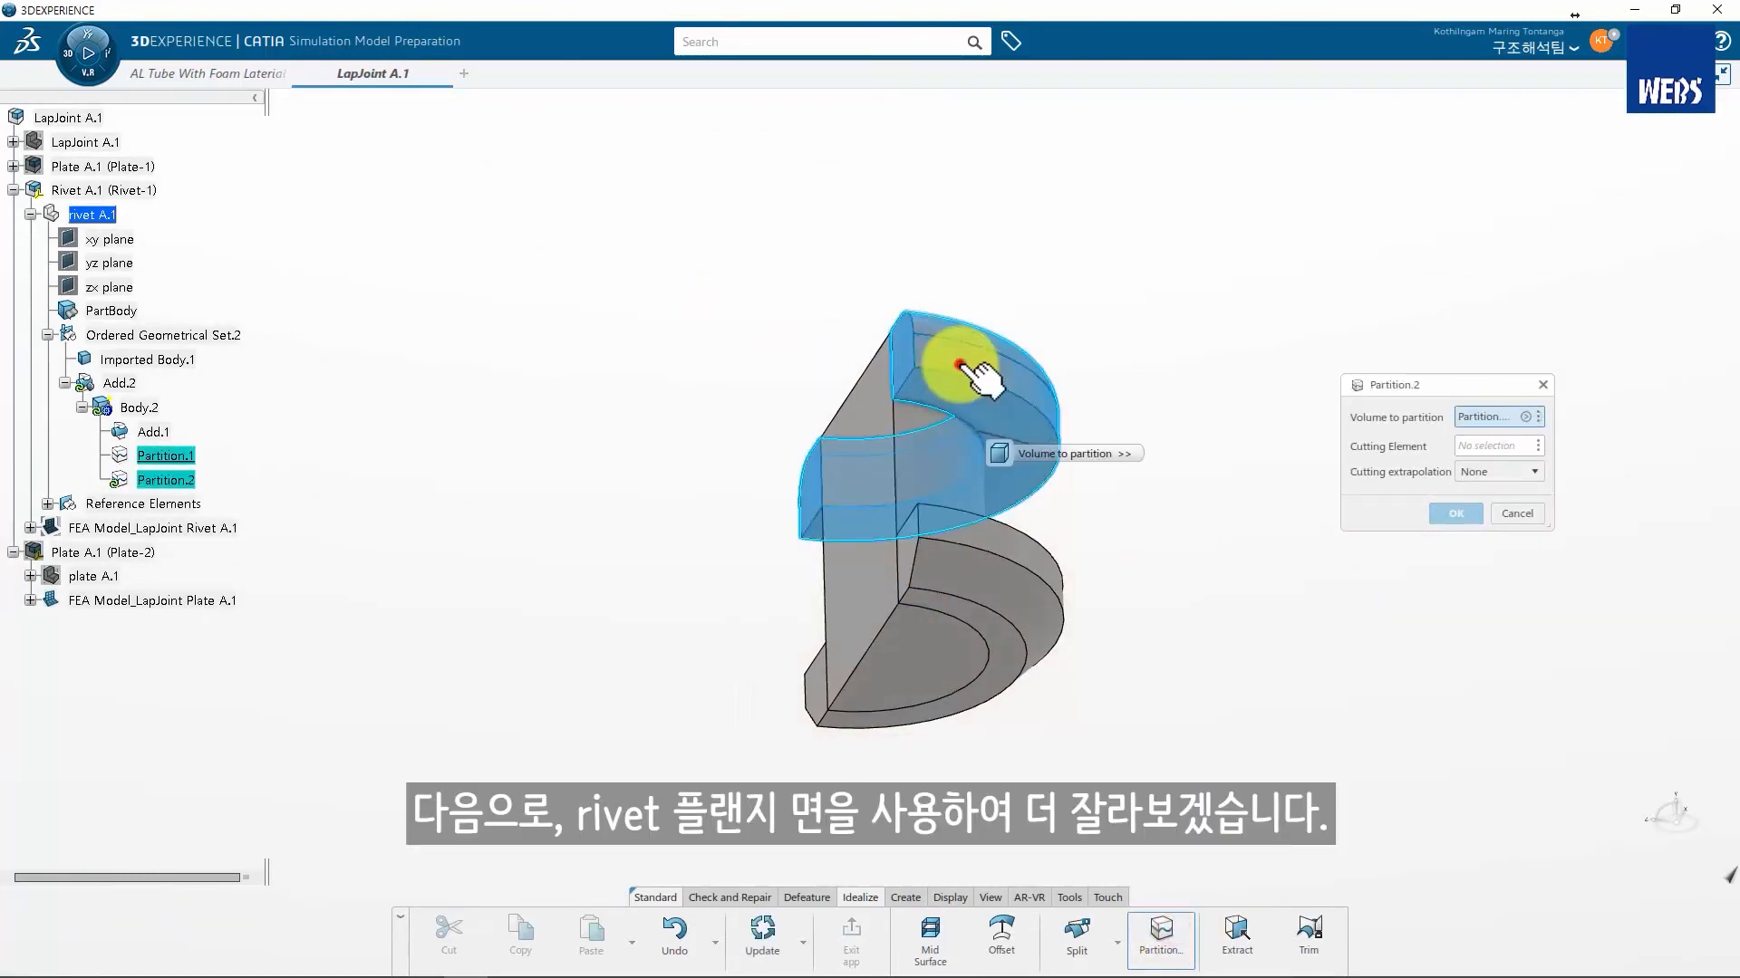
click(909, 473)
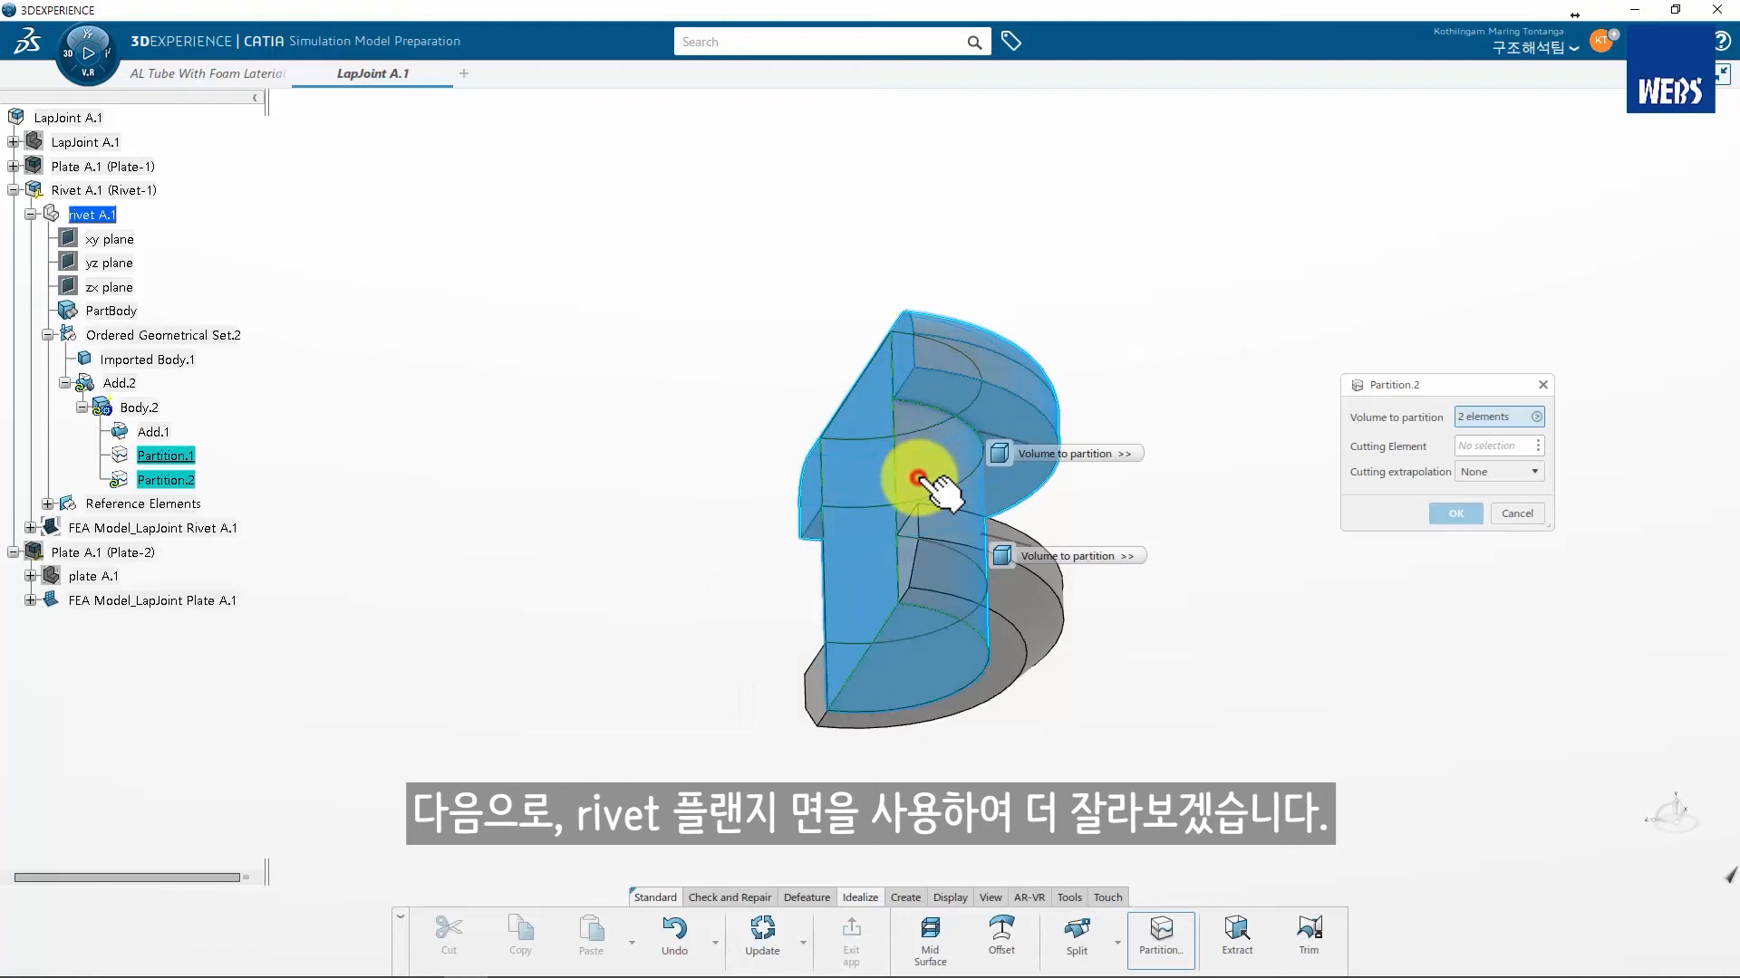
click(965, 532)
click(1481, 446)
click(1015, 423)
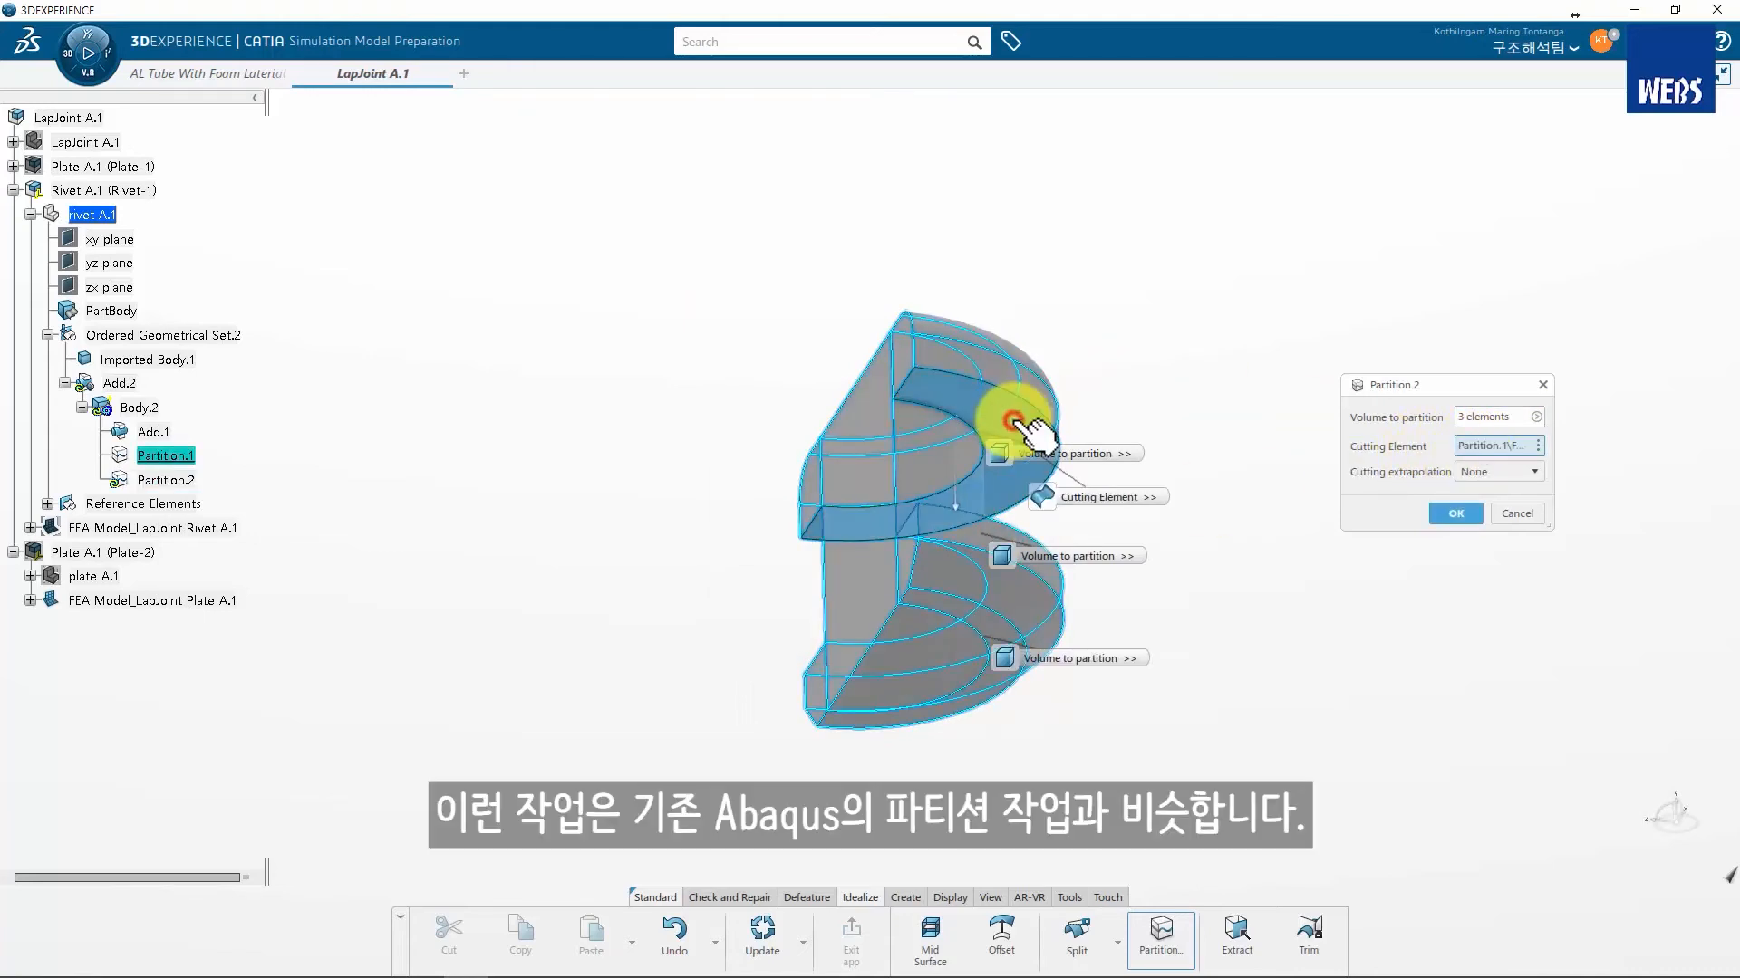
click(1474, 472)
click(1474, 509)
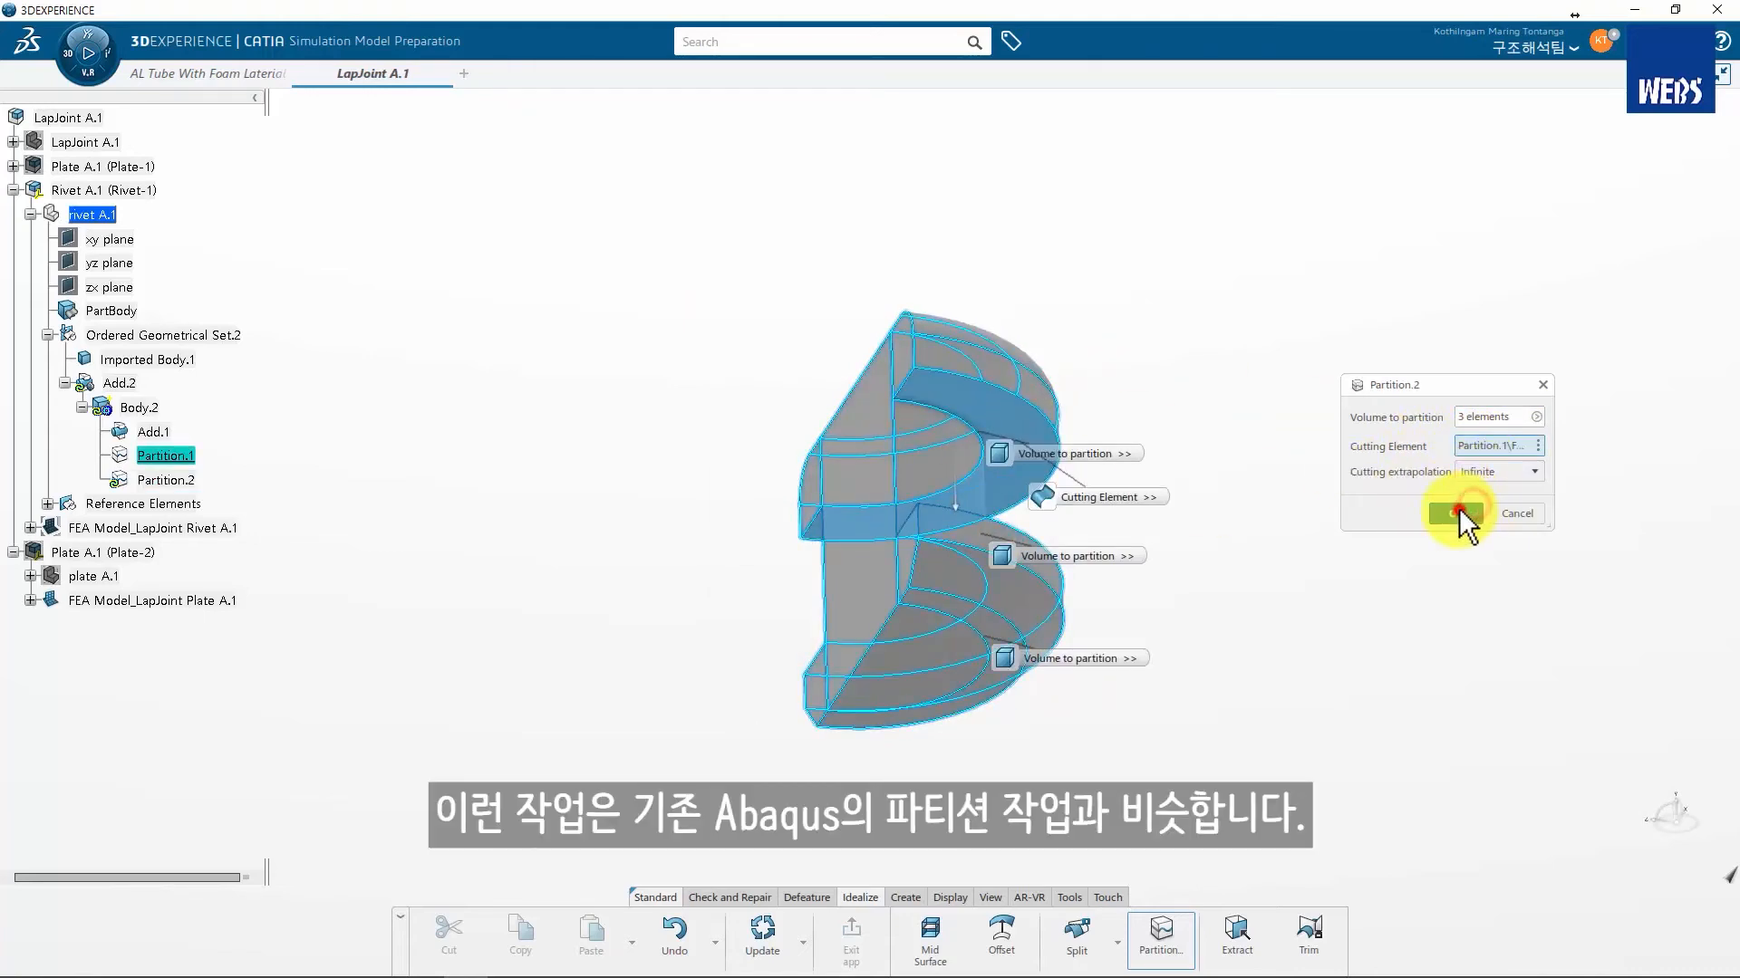
click(1459, 510)
Partition the rivet's shank and lower flange volumes using the lower flange's upper face as cutting element with Infinite extrapolation
click(1157, 352)
middle_drag(1163, 367, 1250, 526)
click(1176, 940)
click(1096, 656)
click(1002, 554)
click(1487, 446)
click(1121, 598)
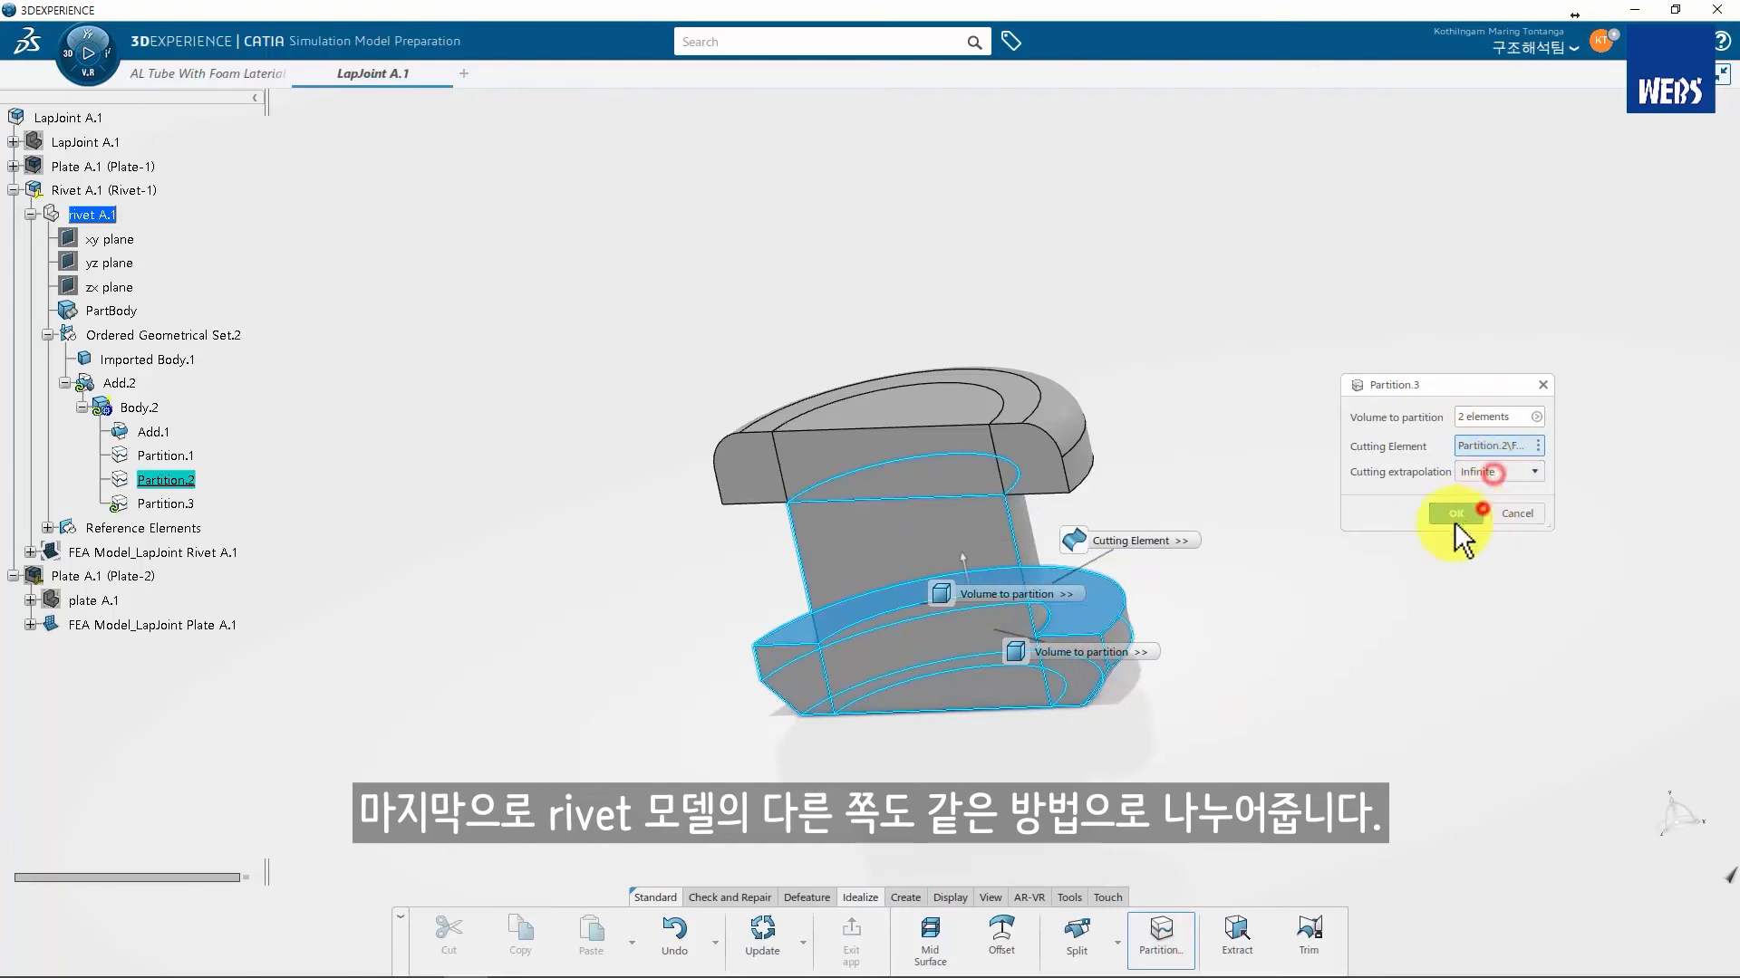
click(1456, 514)
middle_drag(1292, 616, 1157, 535)
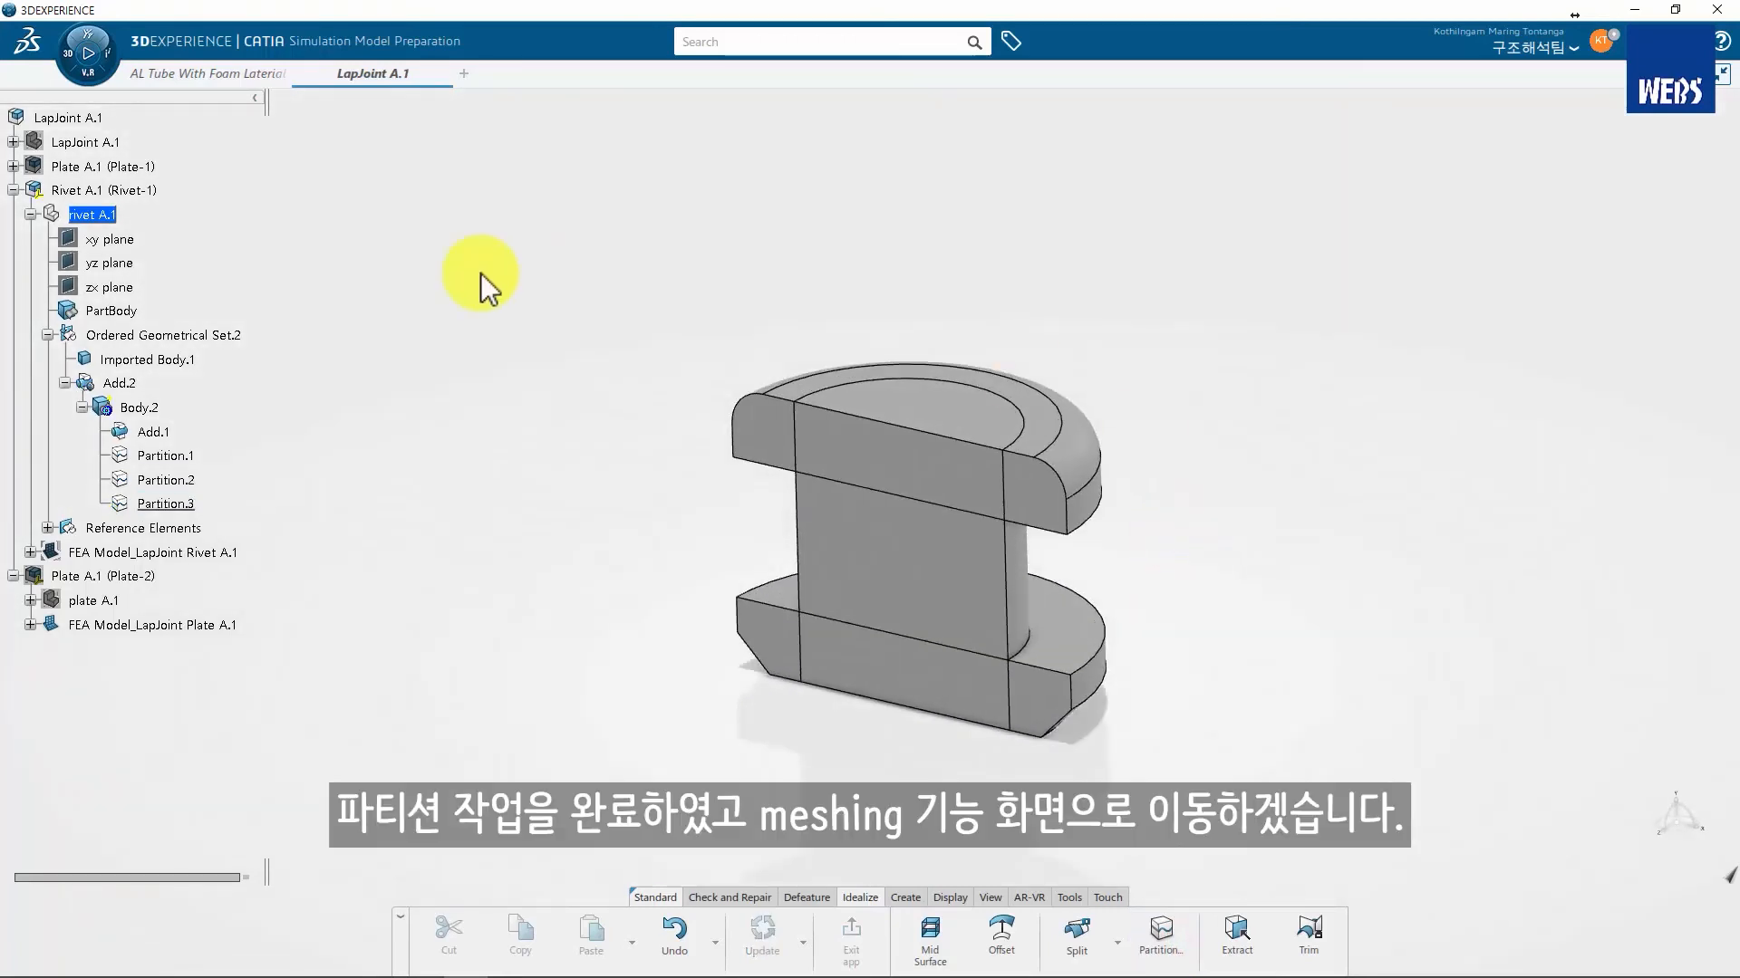
Collapse the rivet's Ordered Geometrical Set.2, expand FEA Model_LapJoint Rivet A.1, and open its Nodes and Elements in Mesh Creation
click(47, 336)
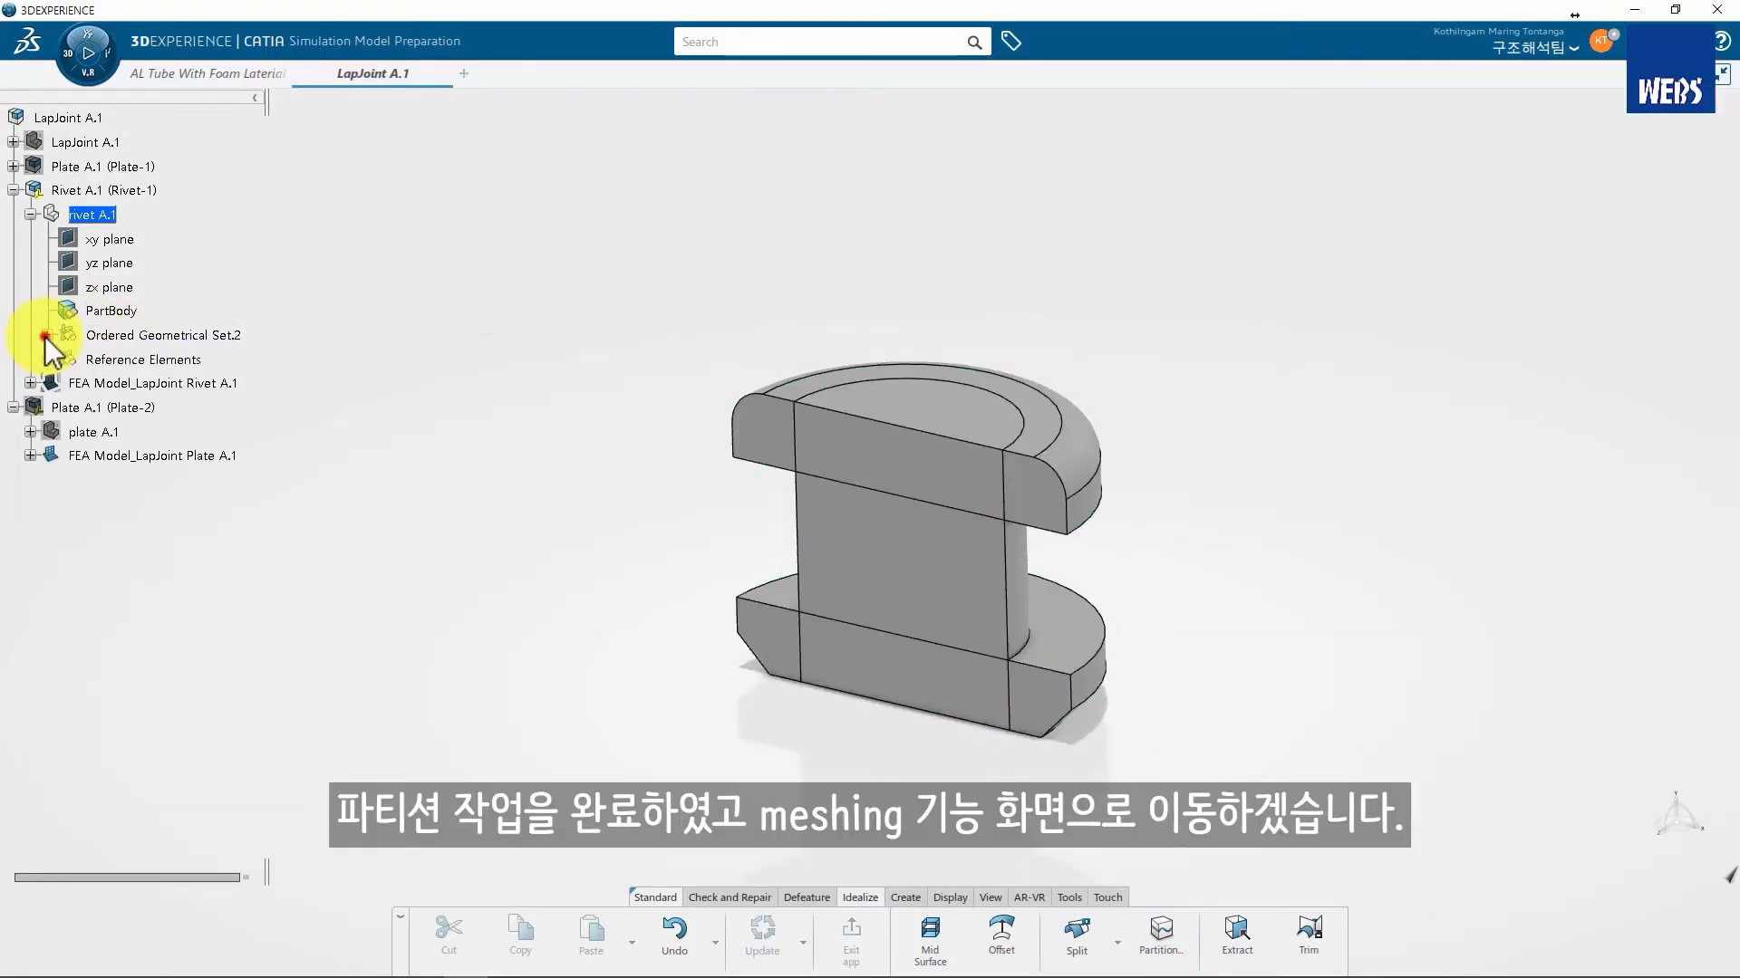
click(460, 330)
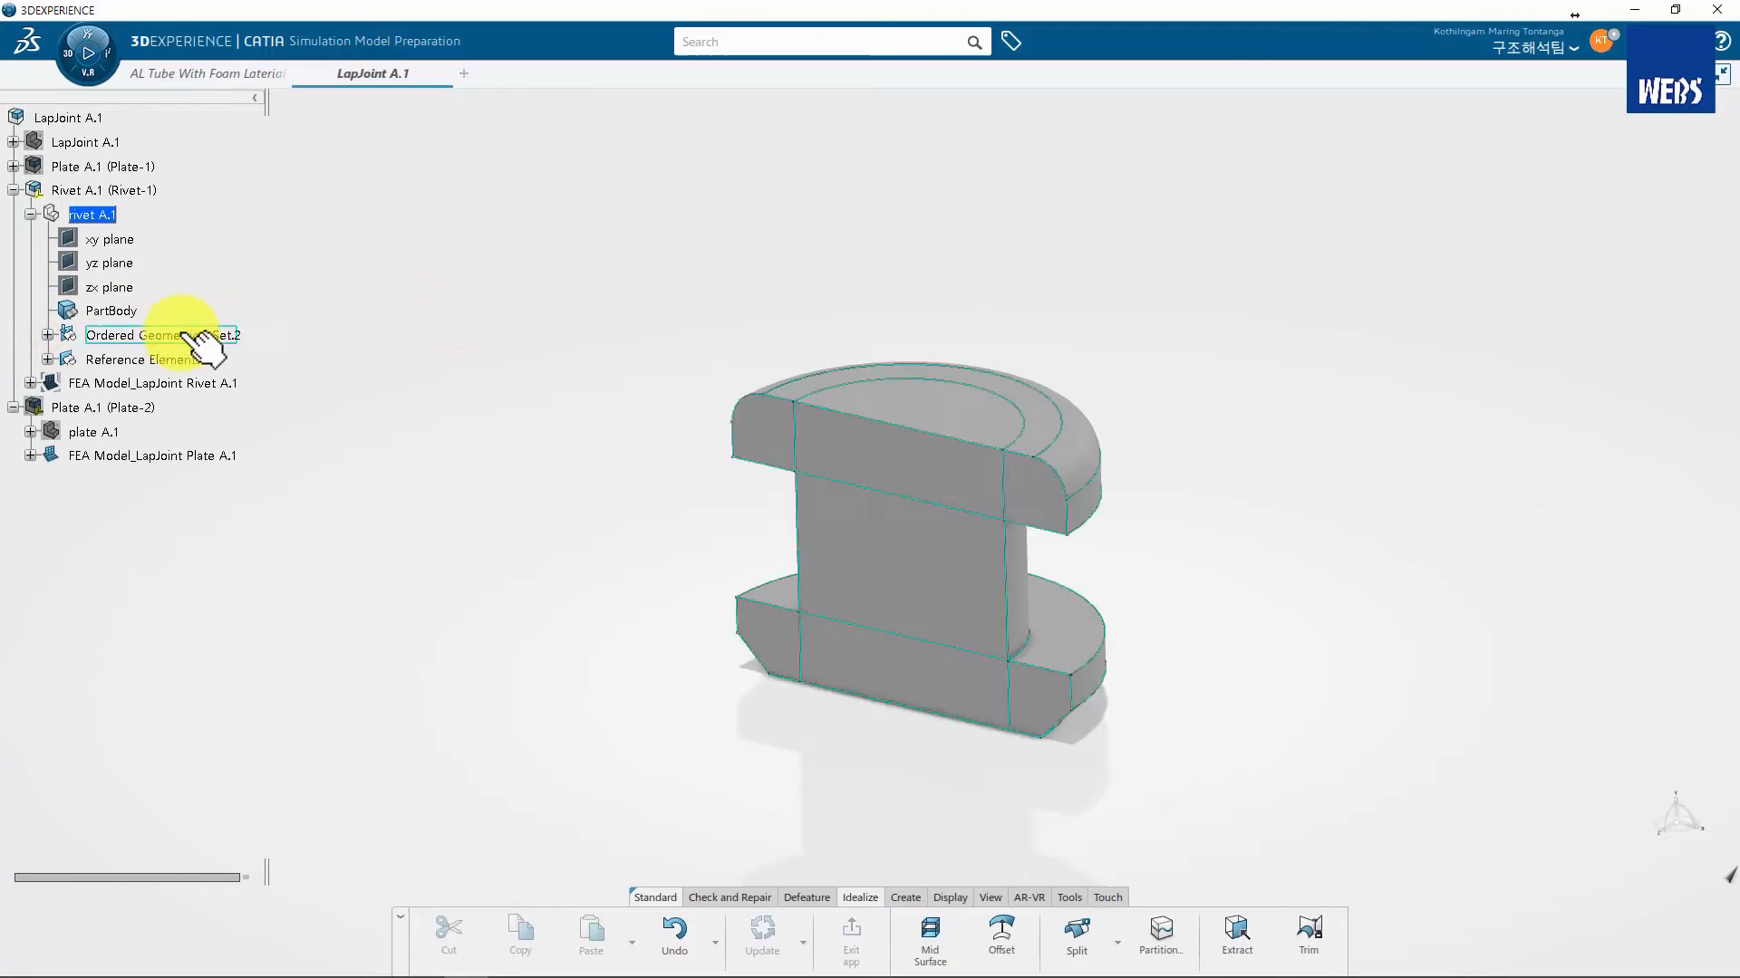
click(30, 383)
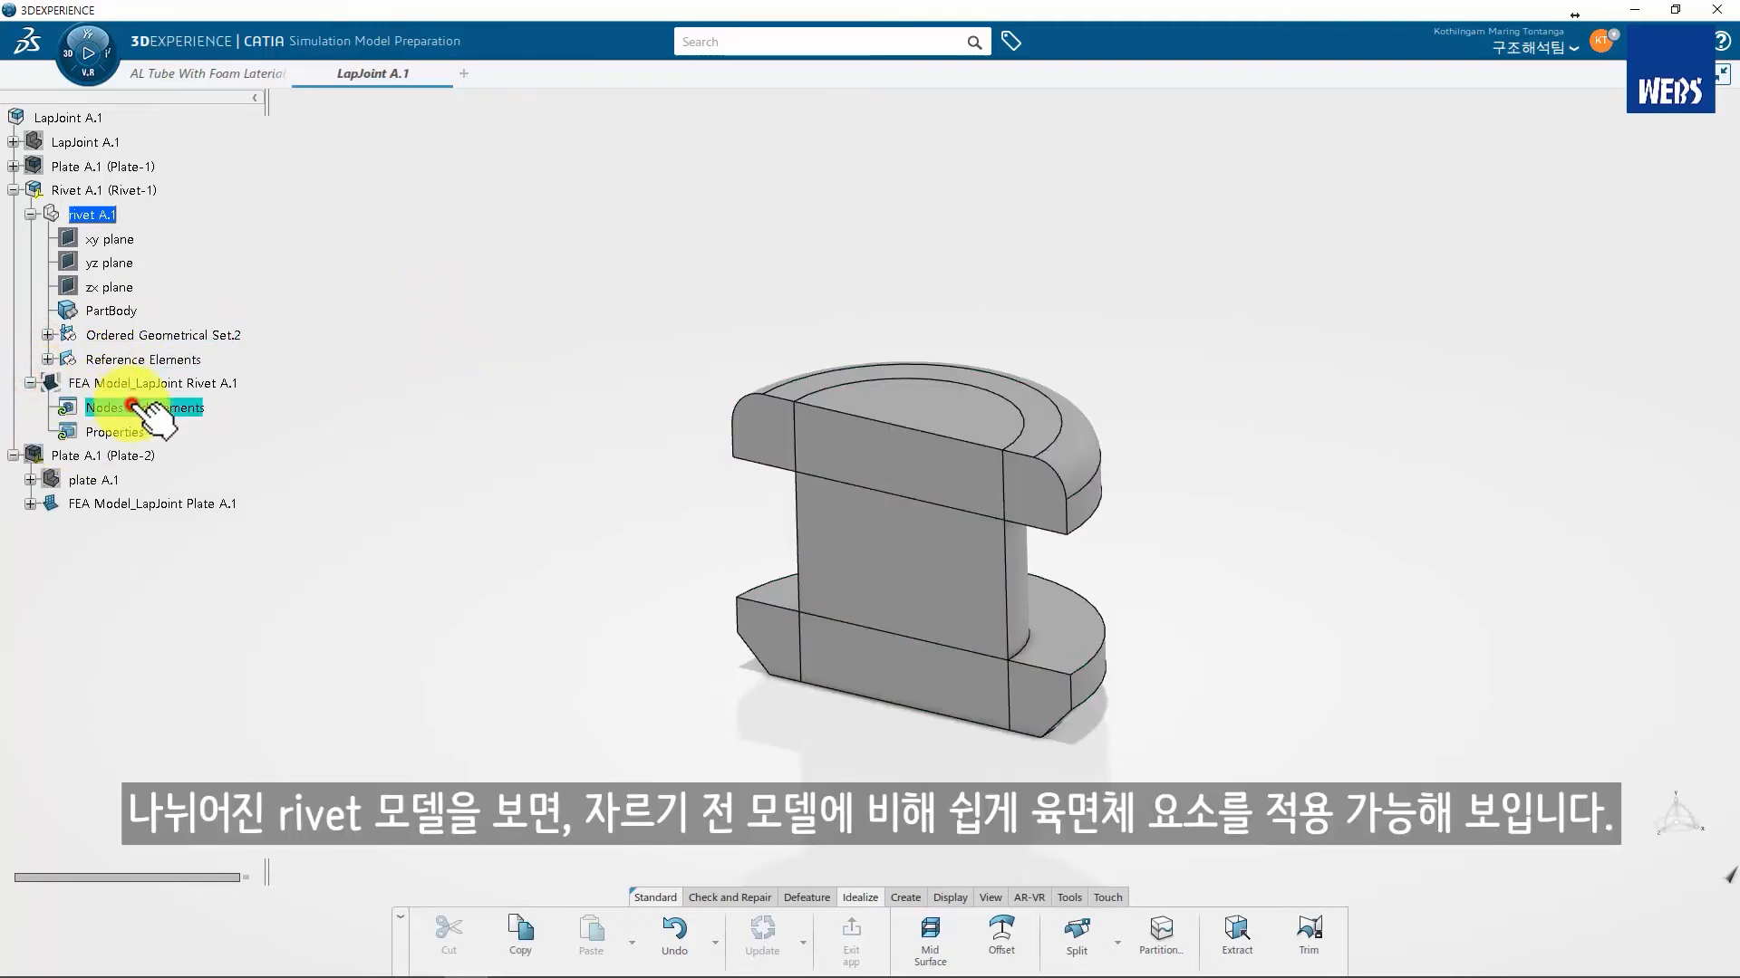
double_click(133, 407)
click(469, 528)
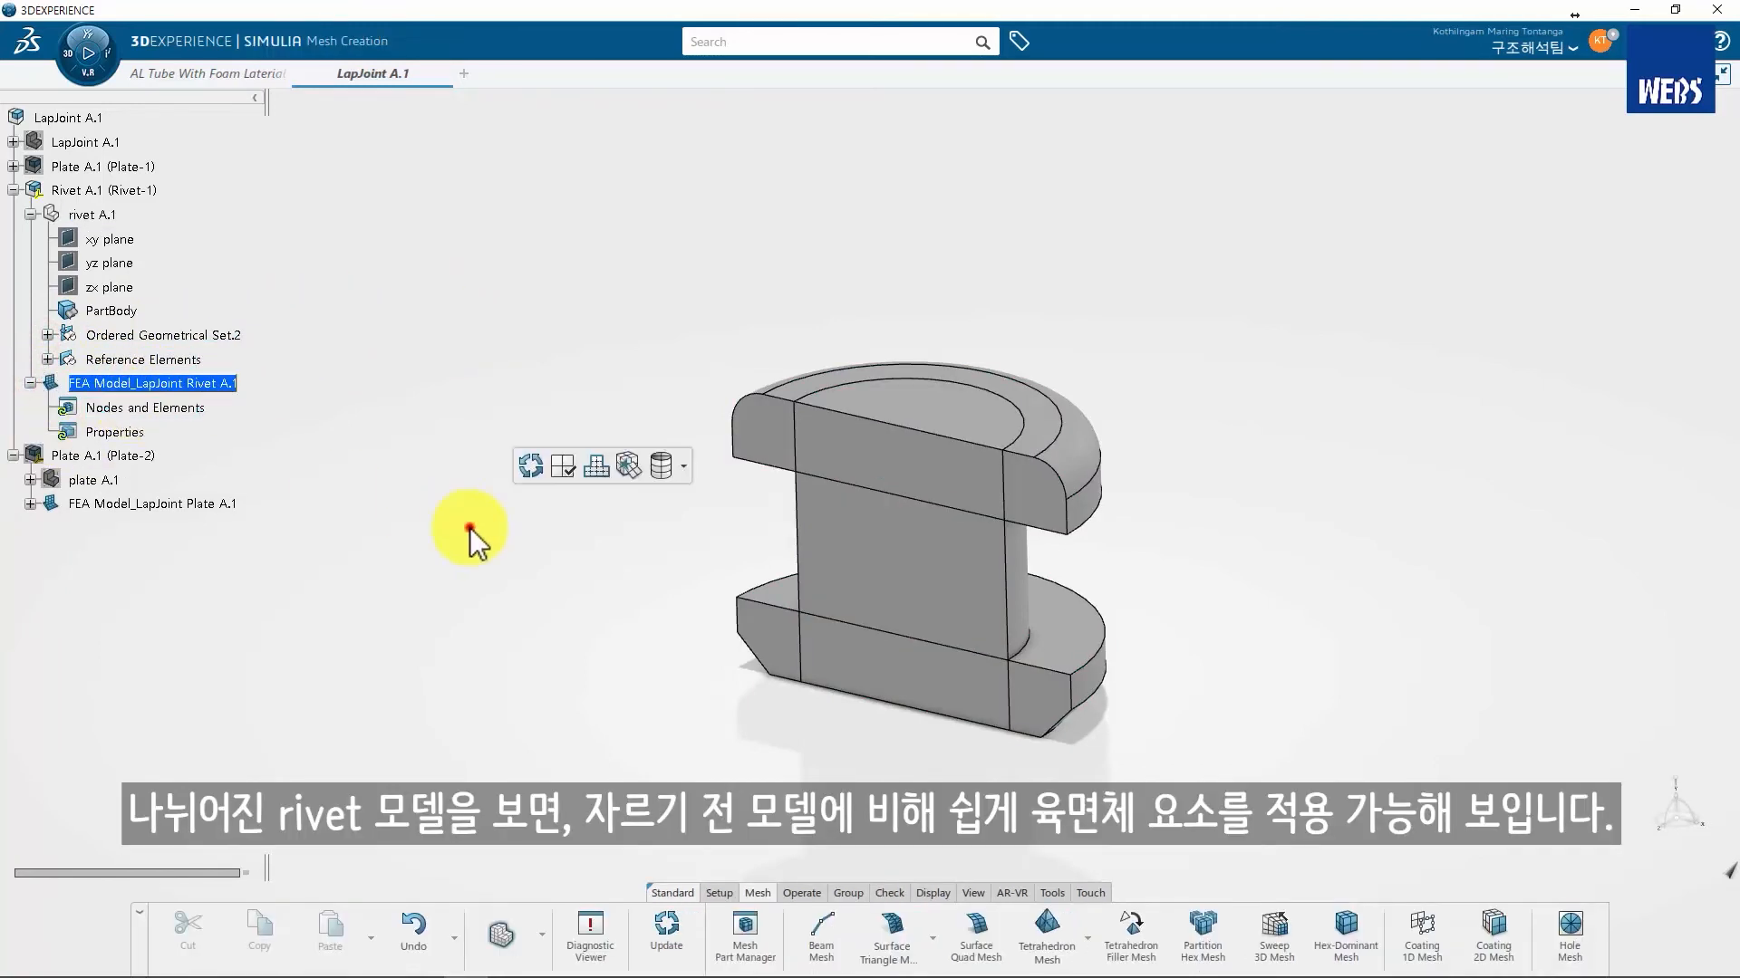
Create a Partition Hex Mesh on the partitioned rivet with a 0.6 mm mesh size and generate the mesh
click(1228, 942)
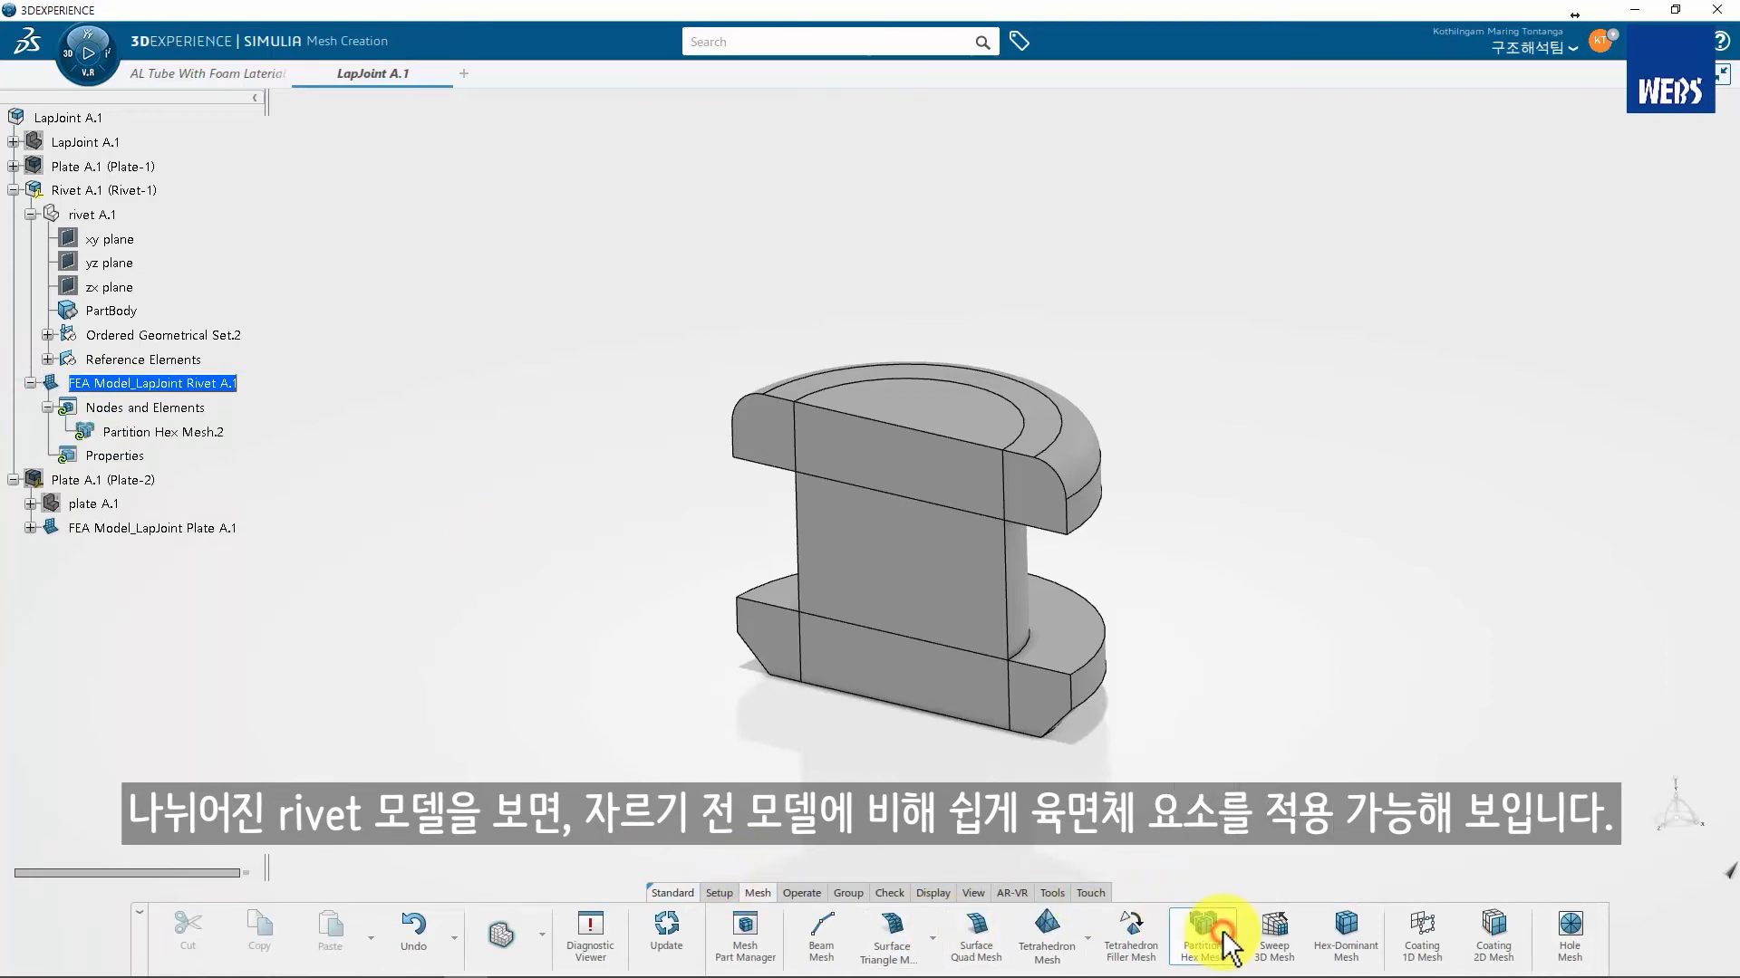
click(996, 482)
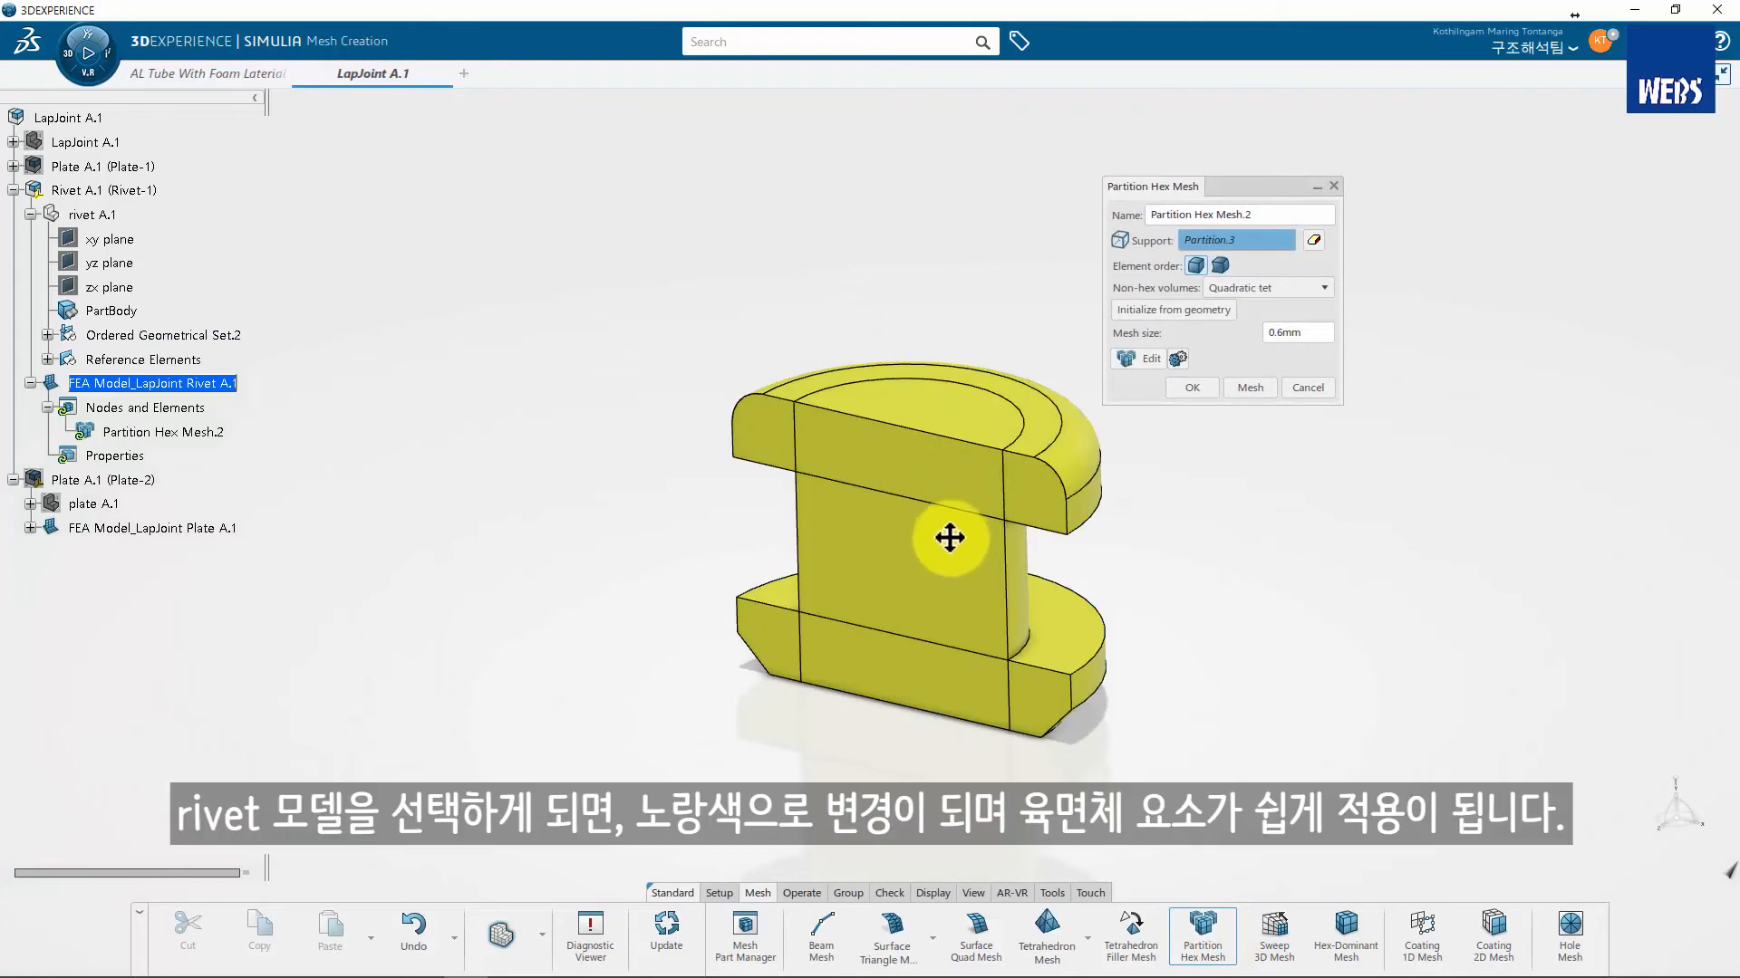
middle_drag(951, 543, 924, 458)
click(1241, 383)
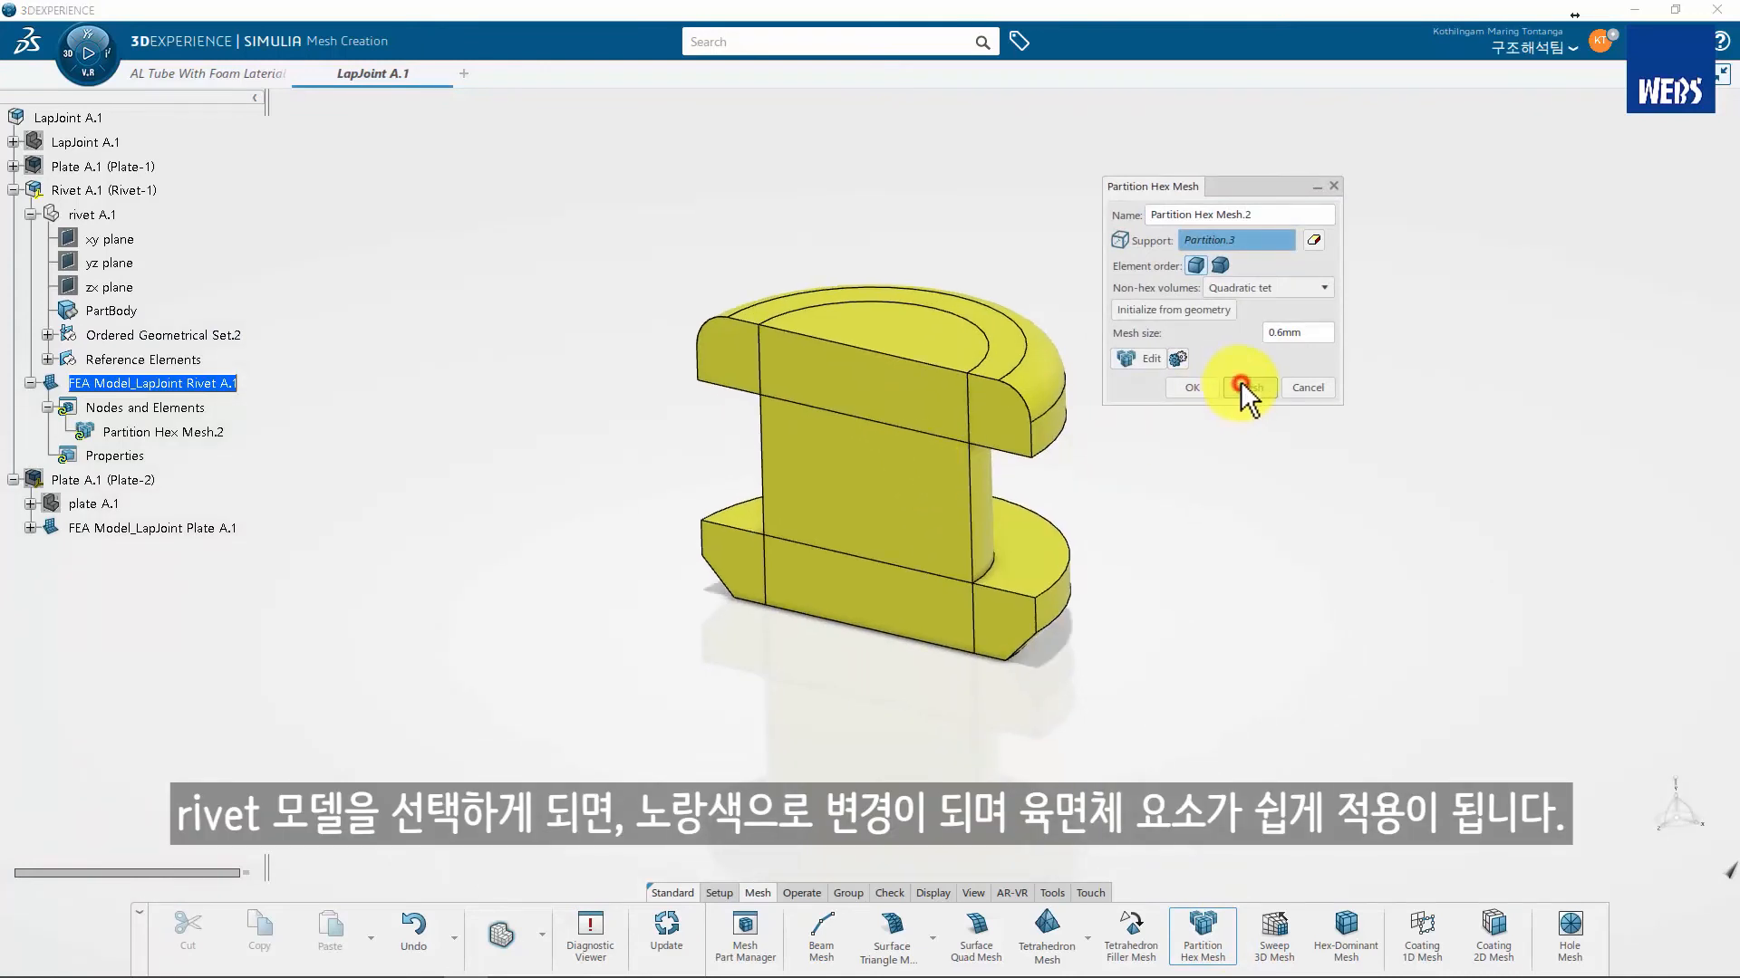
click(1194, 387)
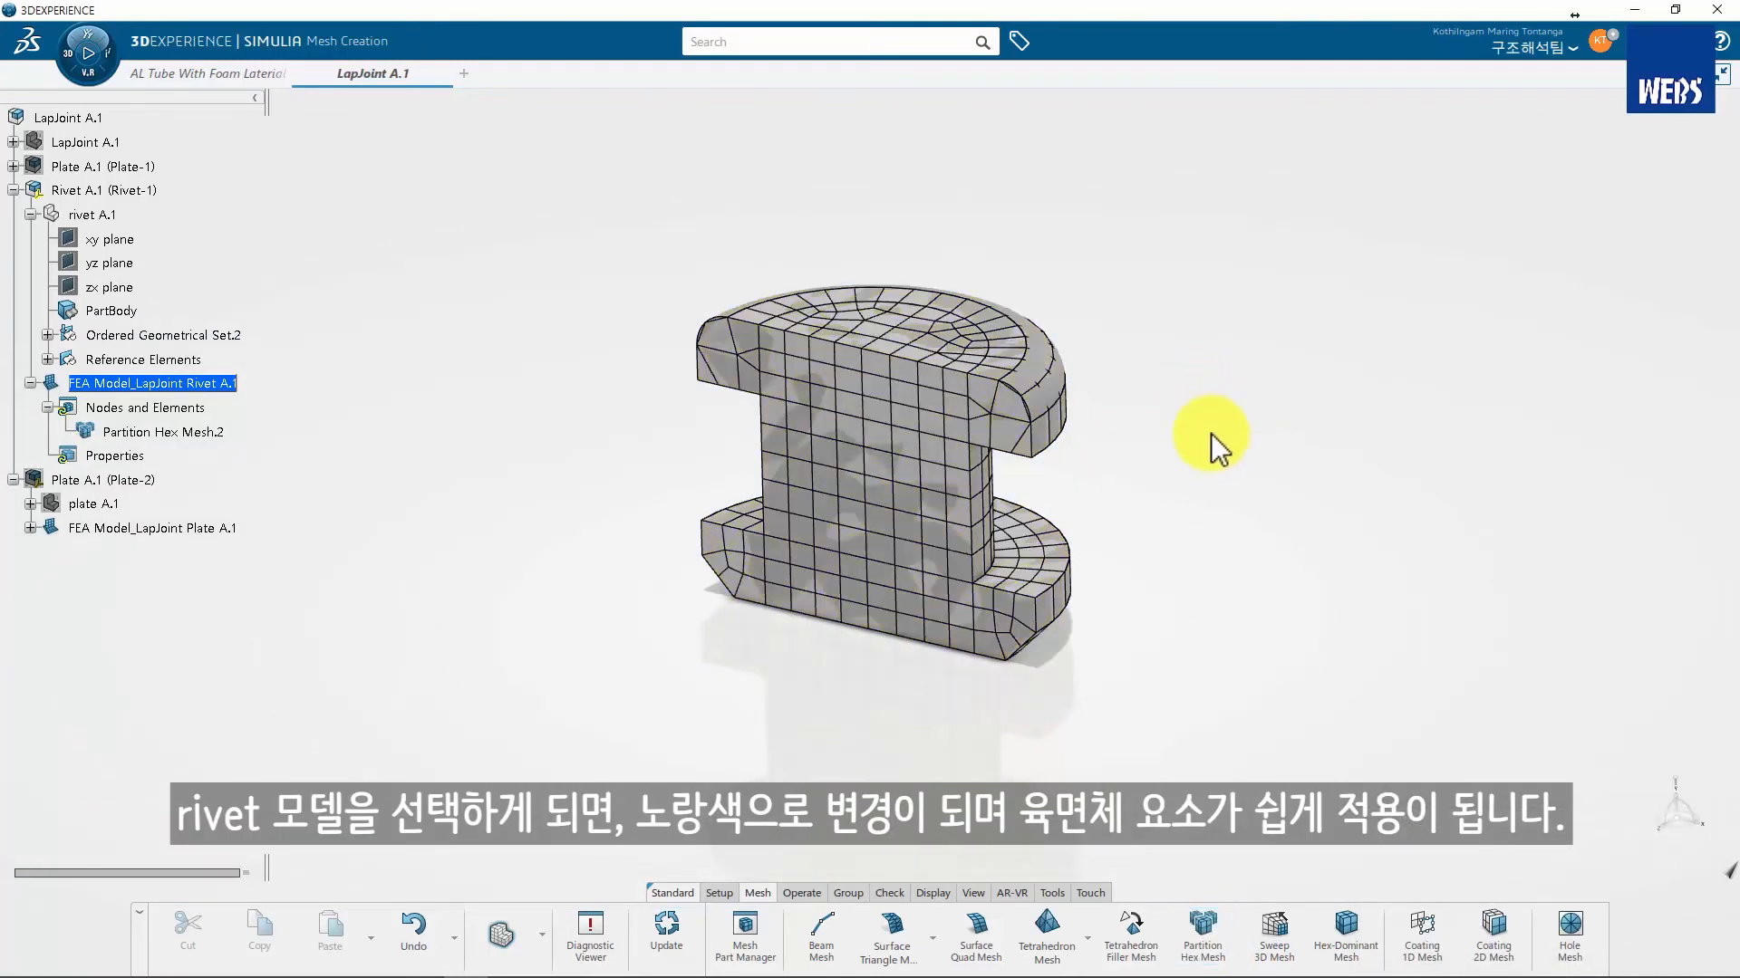
Set the FE Model display to Show in Visualization Management
right_click(1212, 433)
click(1281, 627)
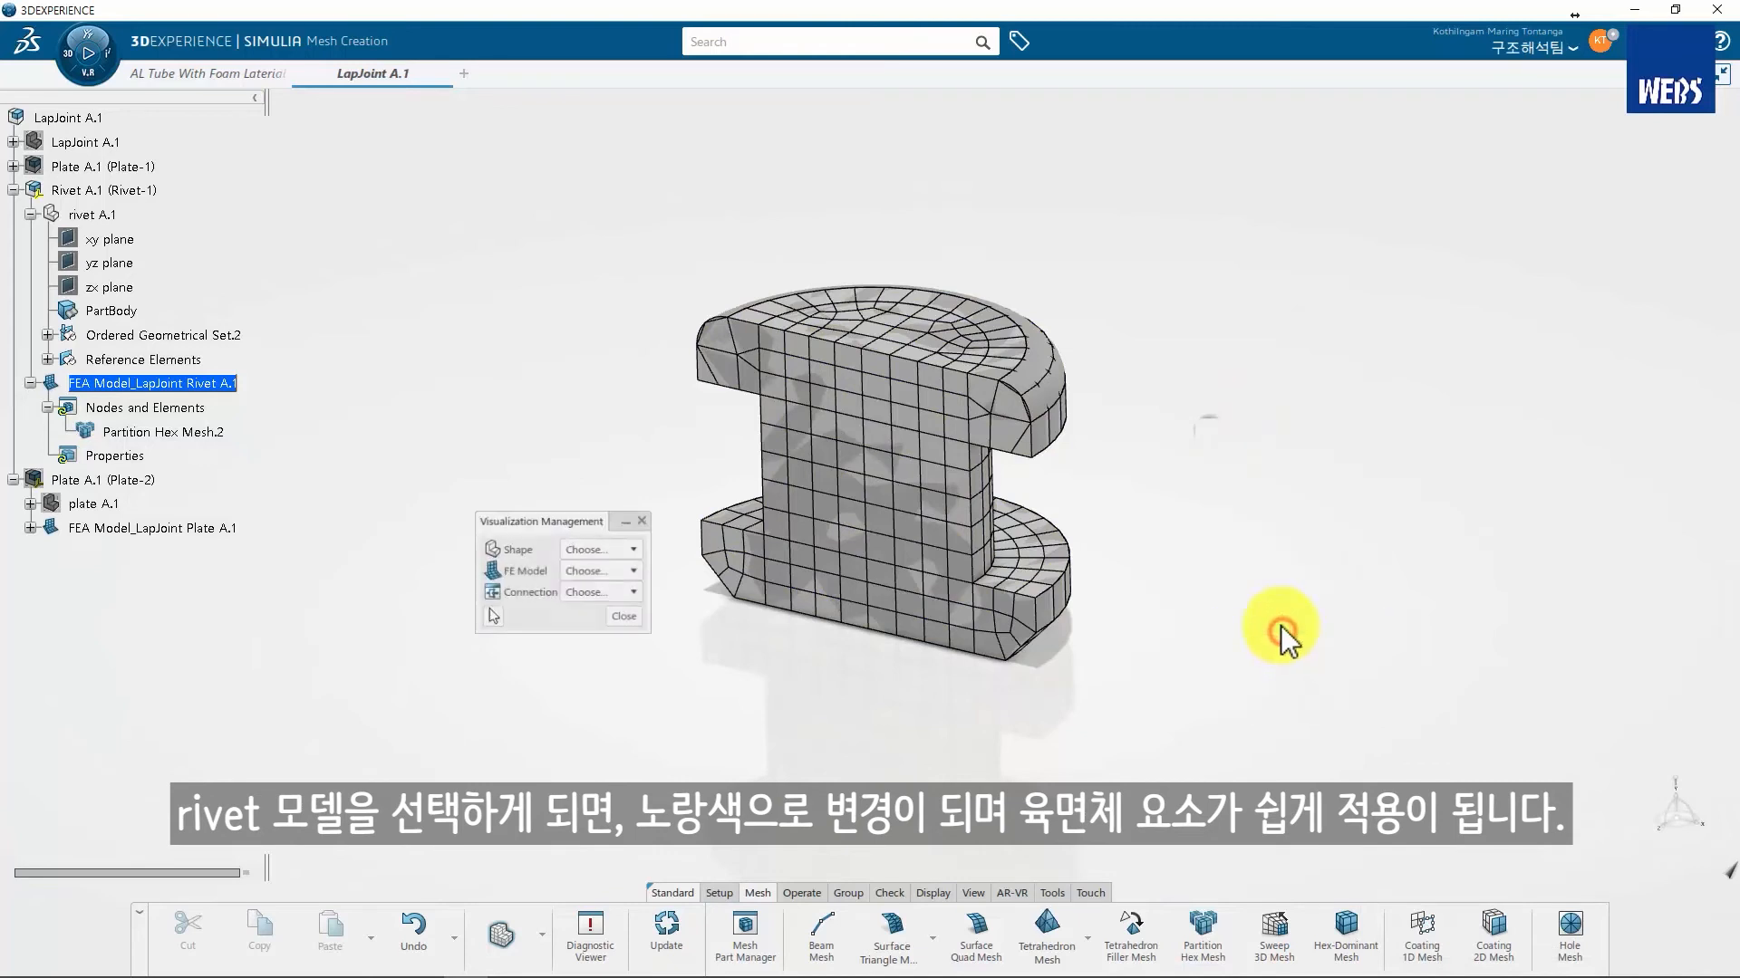
click(573, 574)
click(581, 593)
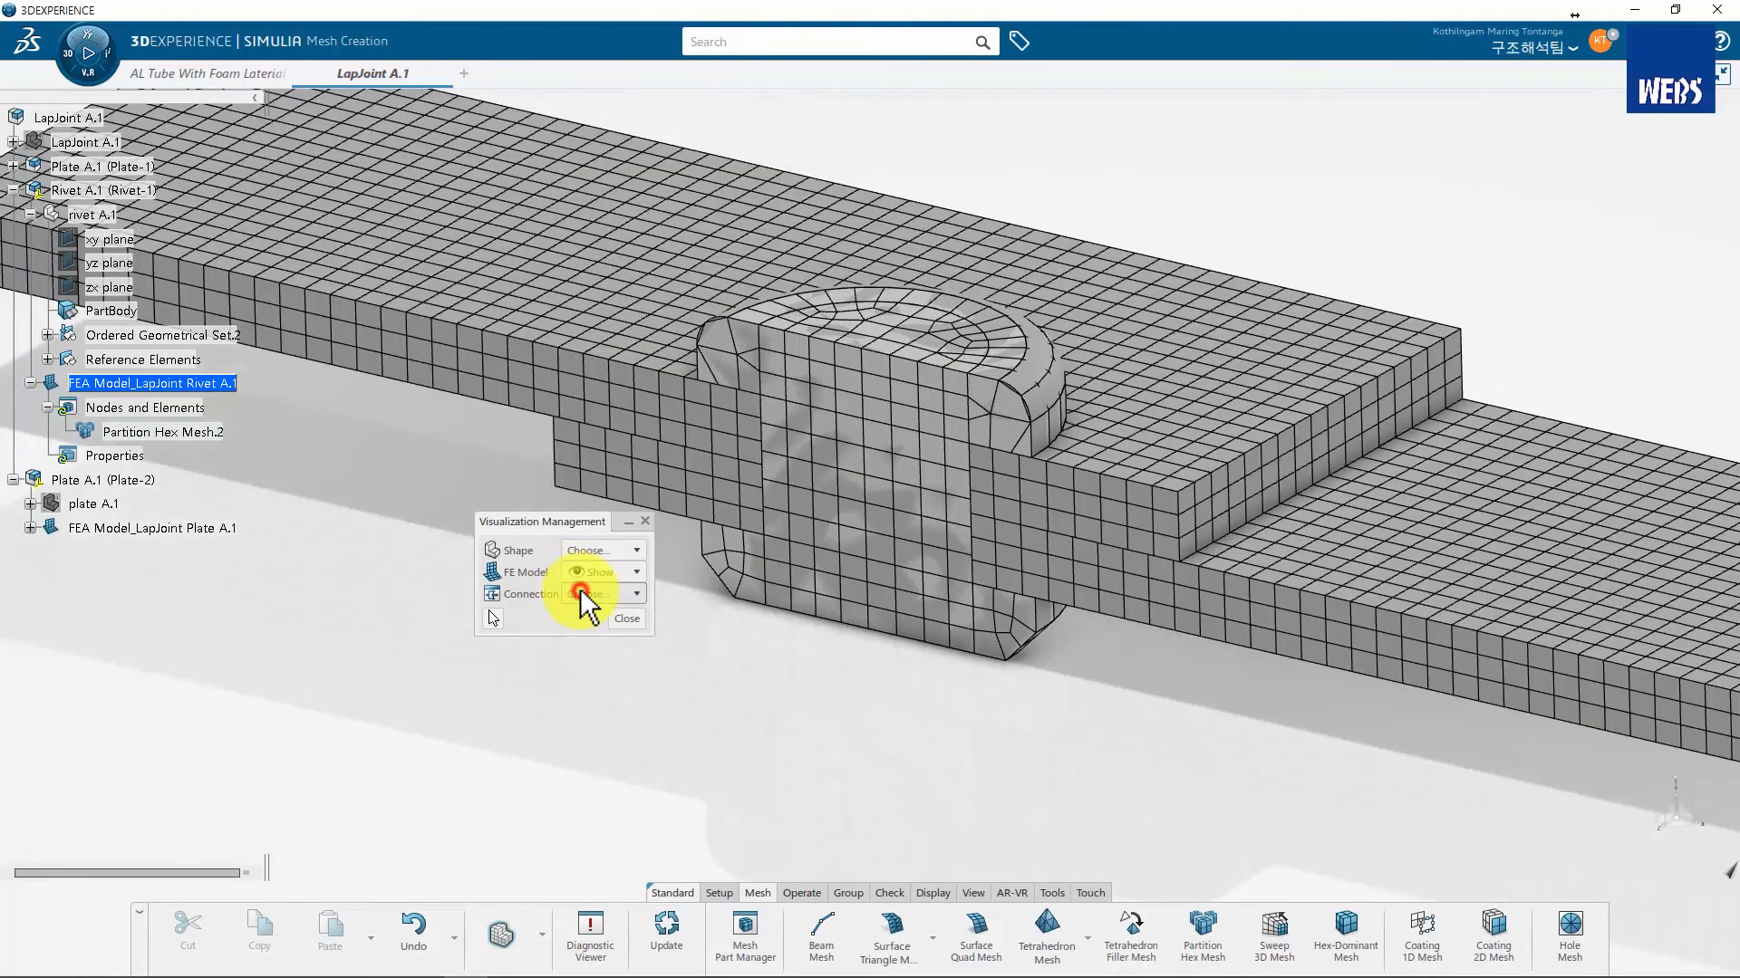
click(621, 614)
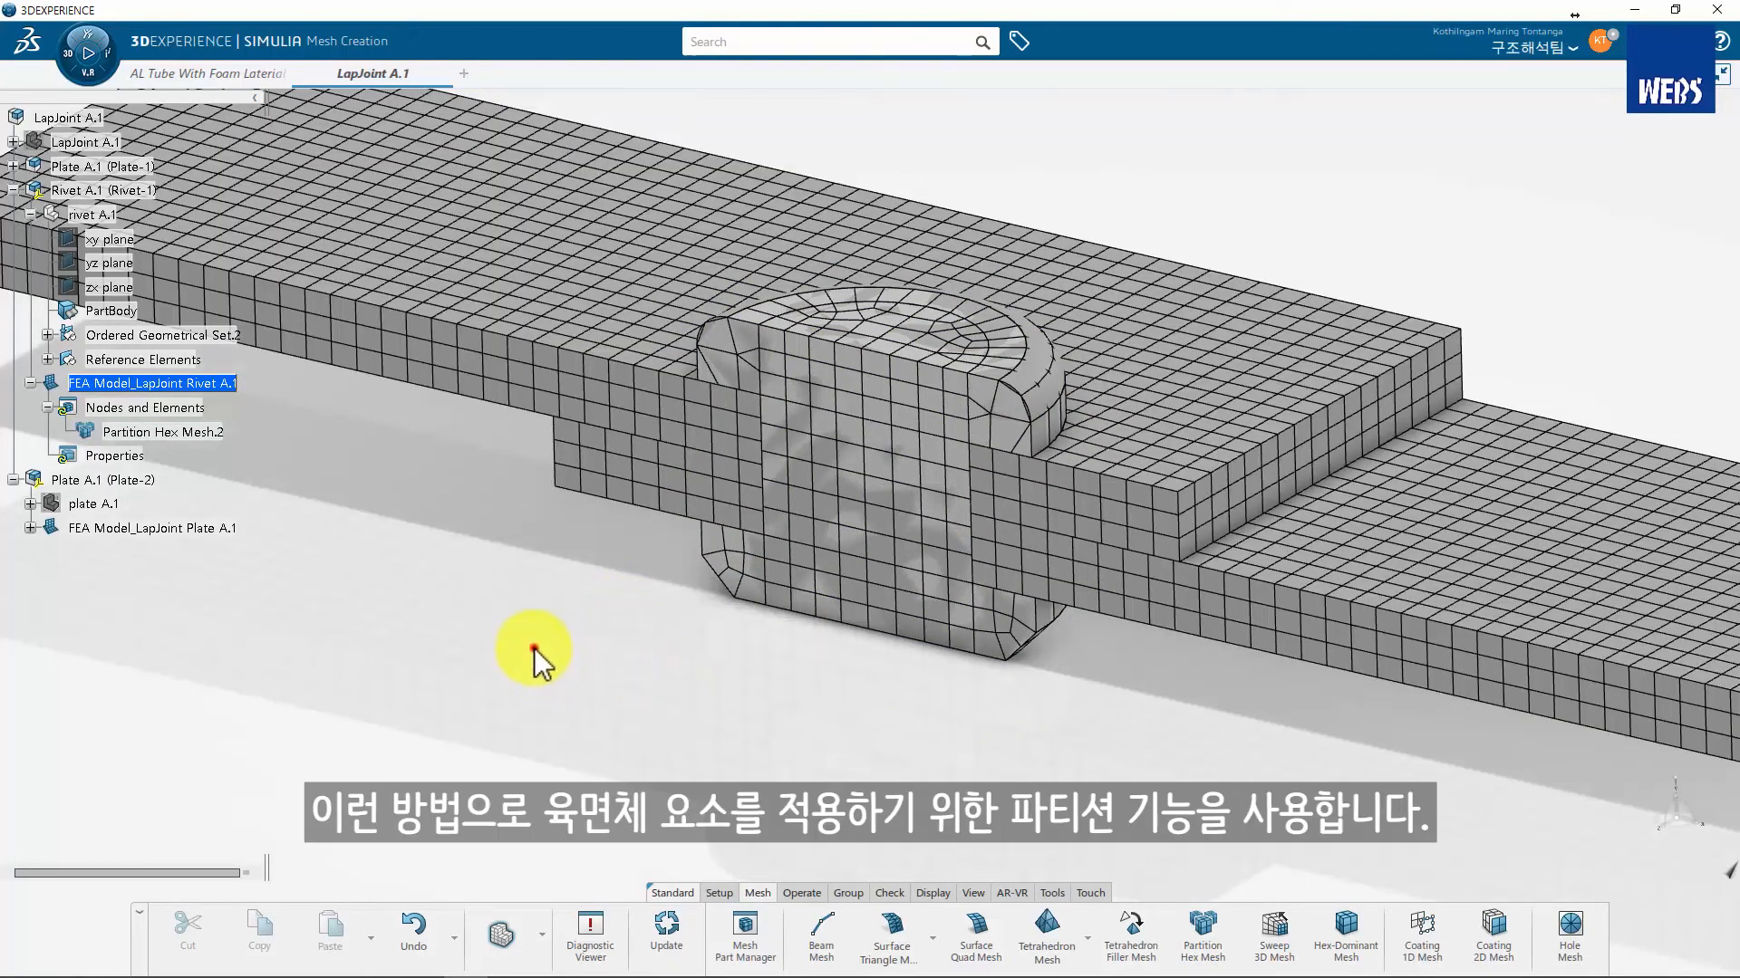
Hide the Shape geometry in Visualization Management and look over the full lap joint mesh
right_click(770, 712)
click(864, 622)
click(616, 550)
click(598, 593)
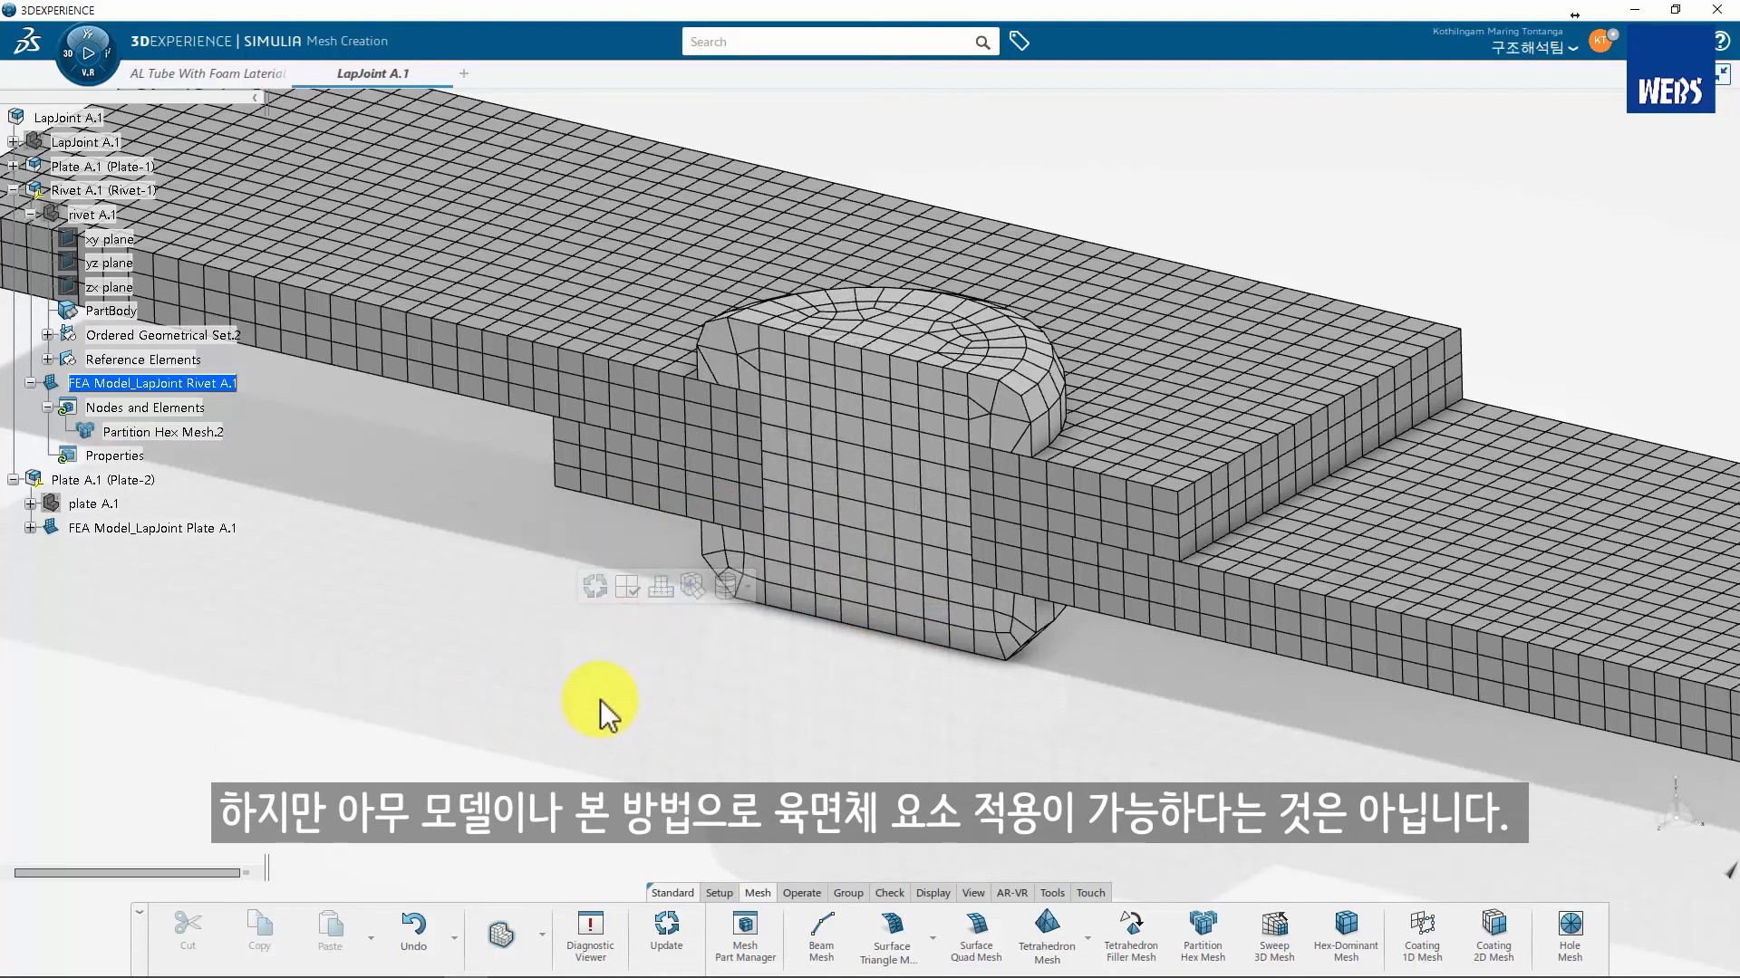
scroll(726, 709, down, 2)
scroll(725, 709, down, 1)
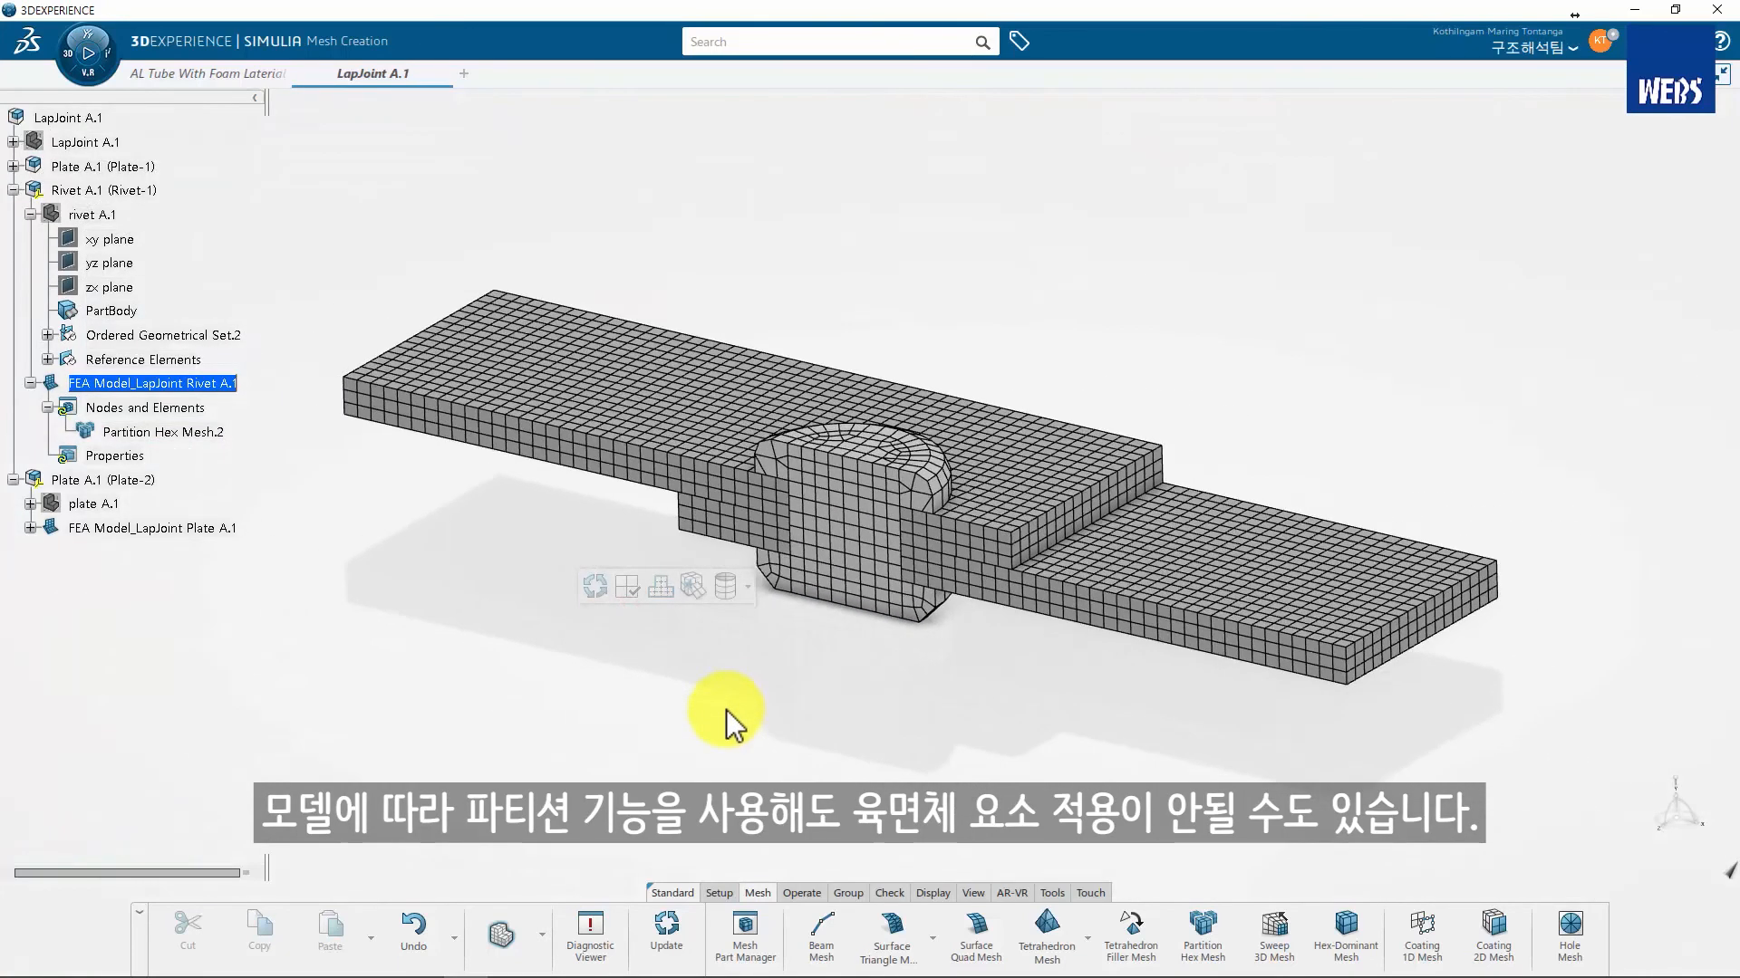
scroll(725, 710, down, 3)
scroll(462, 569, up, 2)
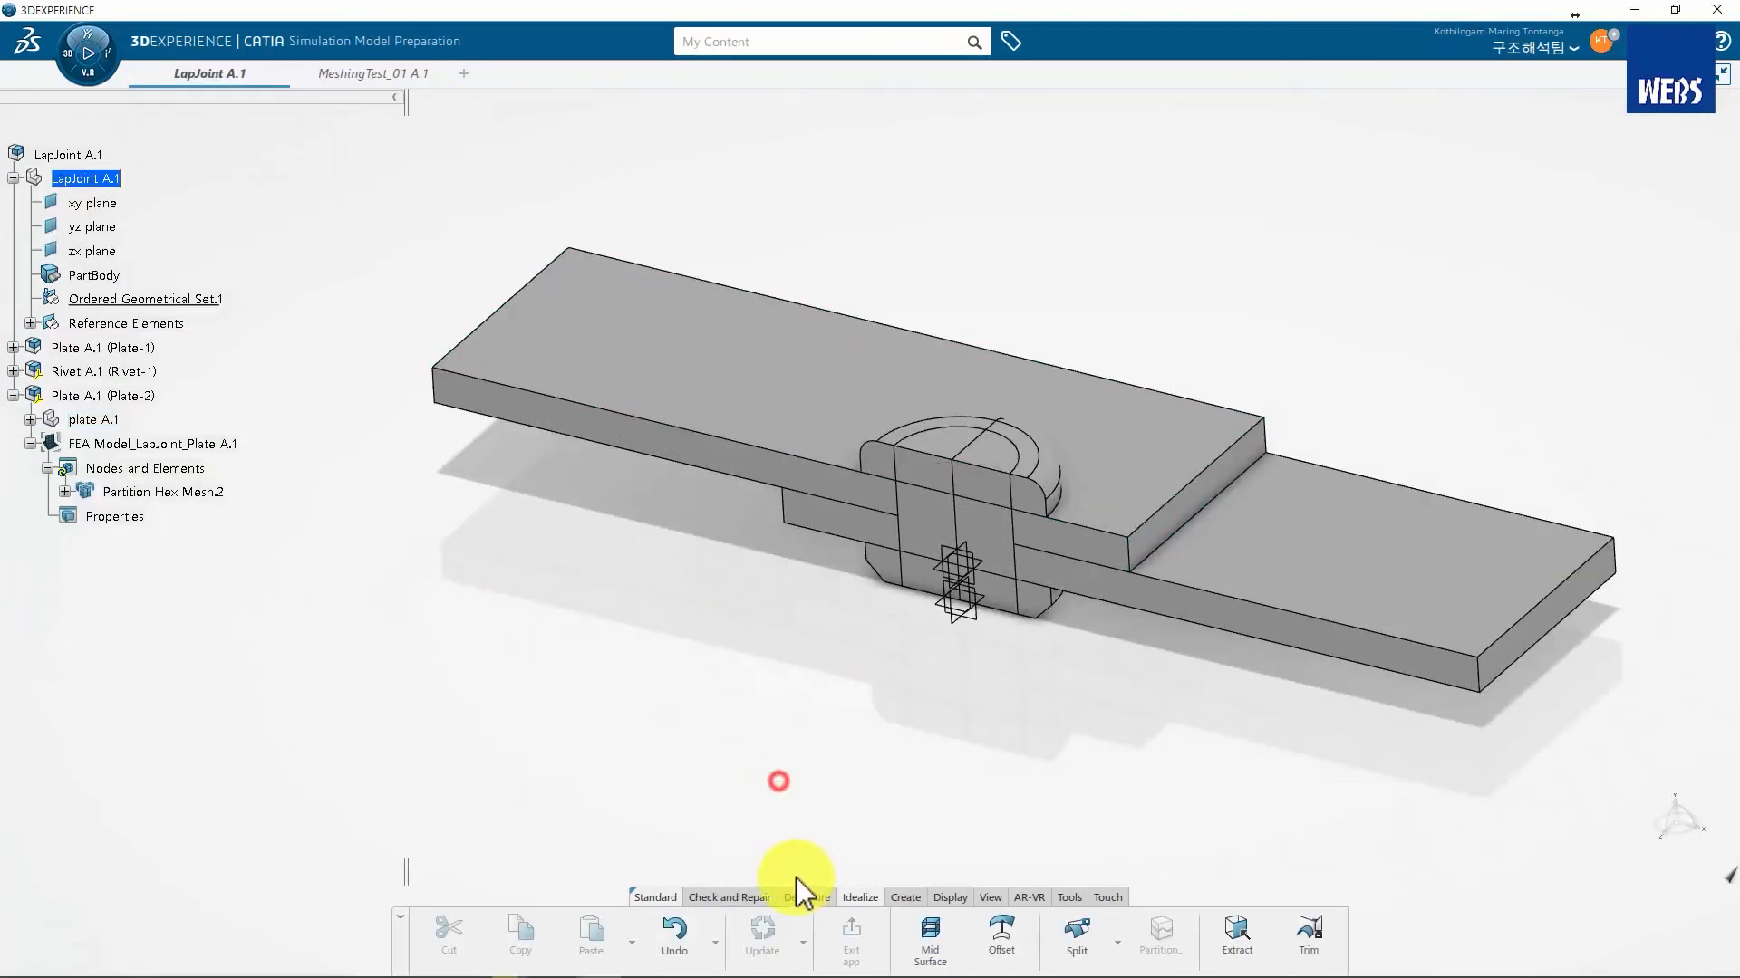
Create a reference plane on the upper plate's end face in the overlap area
click(903, 897)
click(1039, 943)
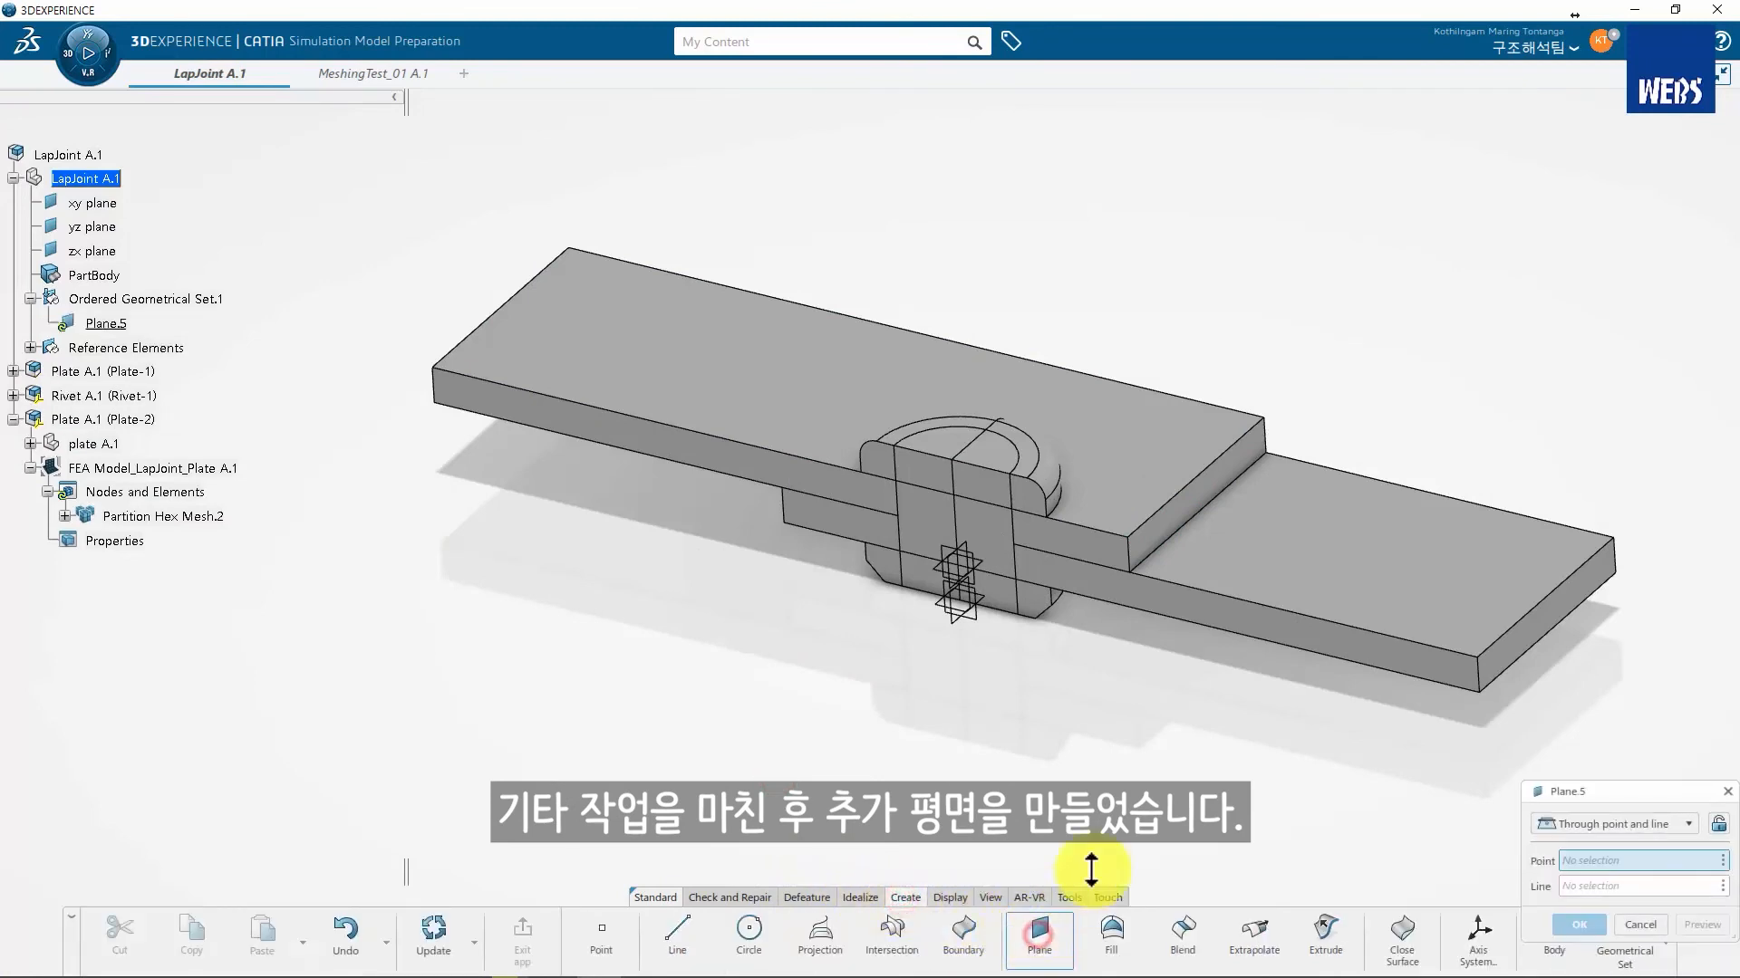
click(1134, 548)
click(1579, 961)
Create a second reference plane offset from the lower plate's end face in the overlap area
middle_drag(1209, 770, 1154, 593)
click(1042, 938)
click(915, 417)
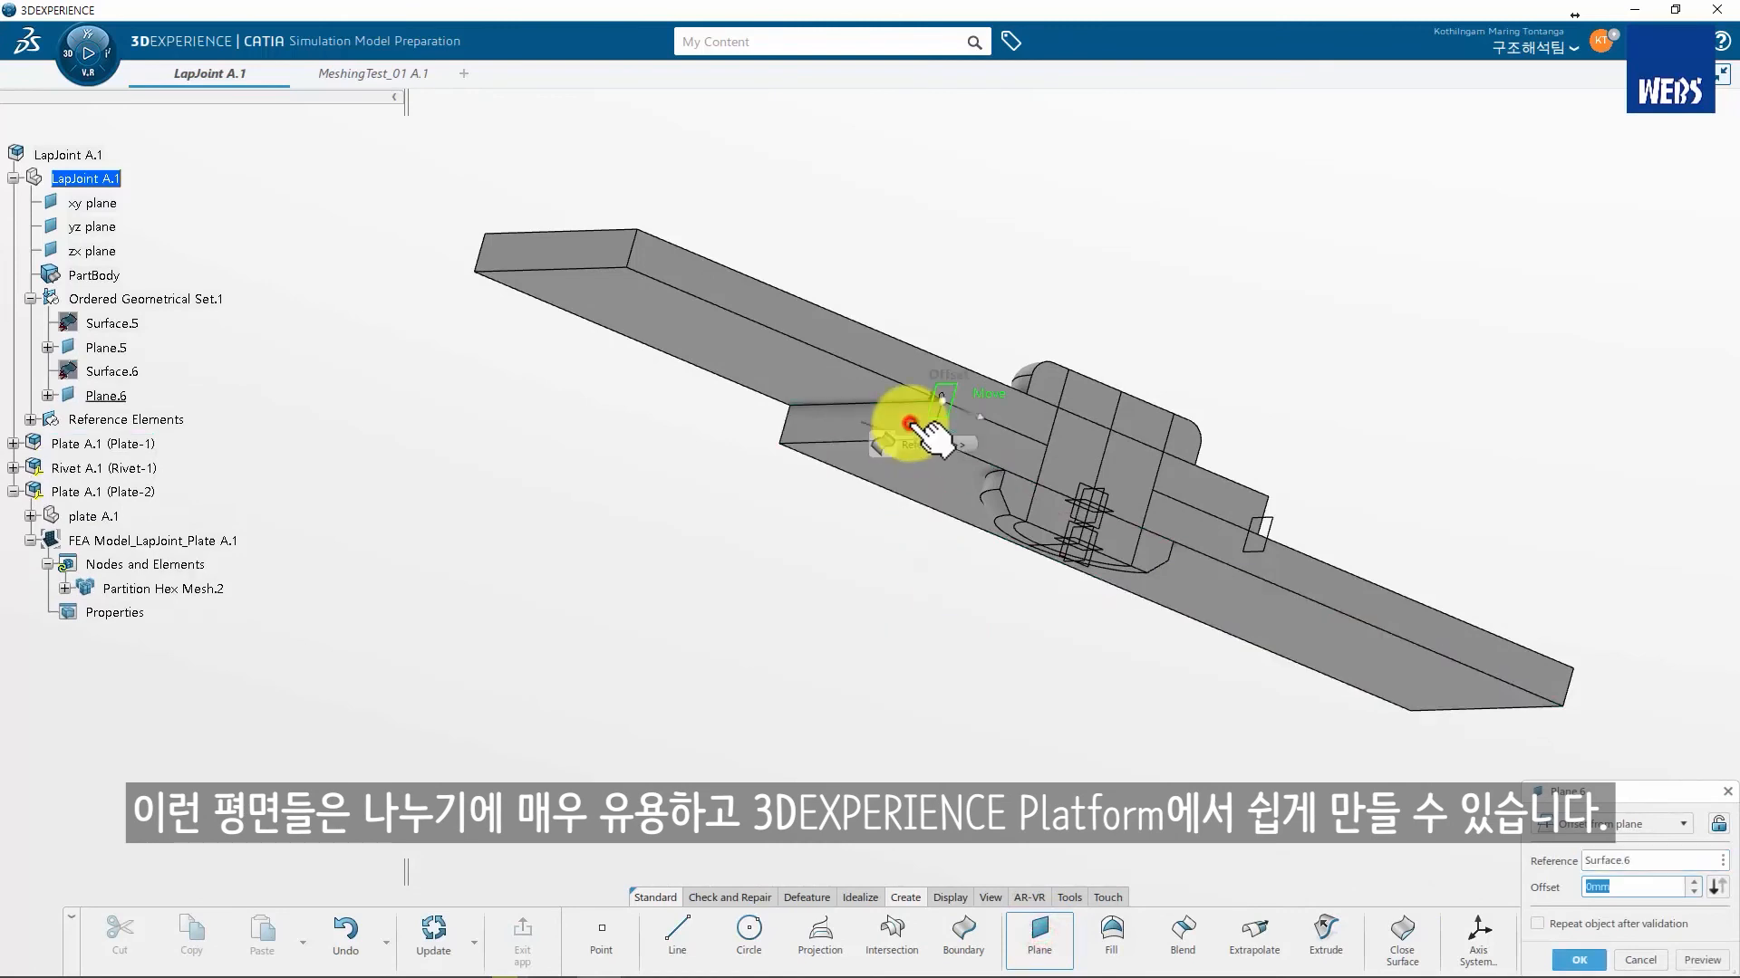
middle_drag(943, 524, 1366, 772)
click(1579, 961)
Activate plate A.1 of Plate-1 and examine the plate and rivet partitions in the lap joint and tree
middle_drag(1178, 725, 1033, 675)
double_click(1254, 637)
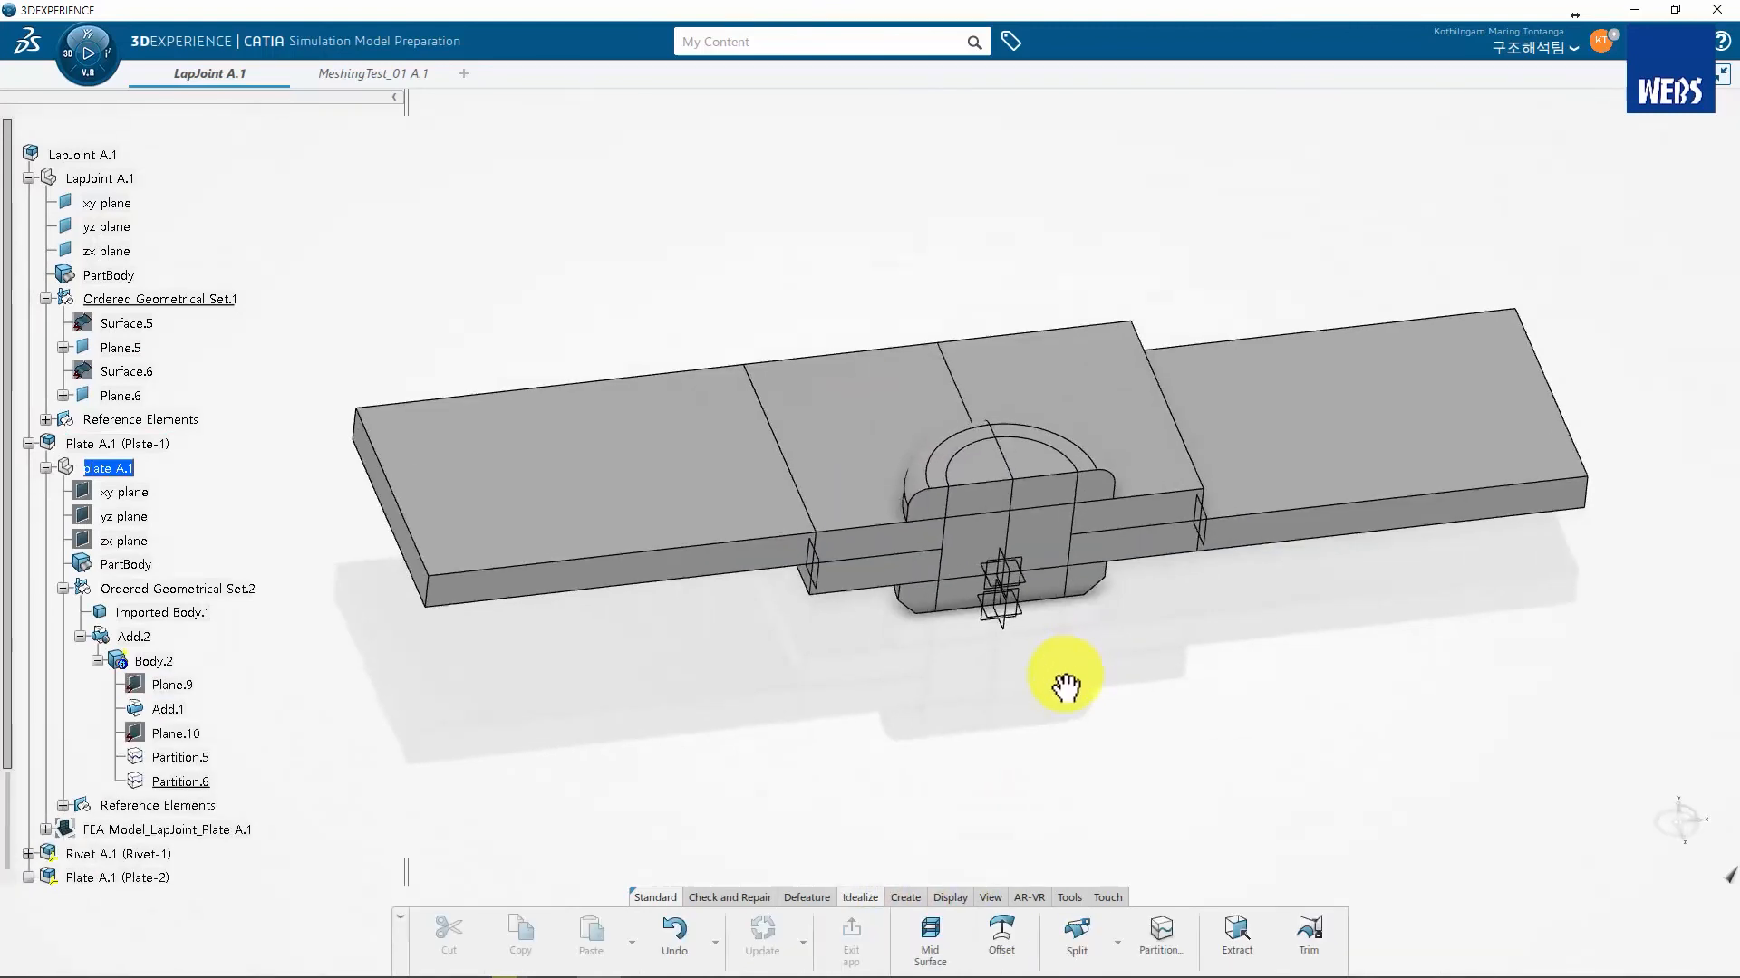
middle_drag(1065, 675, 1063, 676)
click(1029, 741)
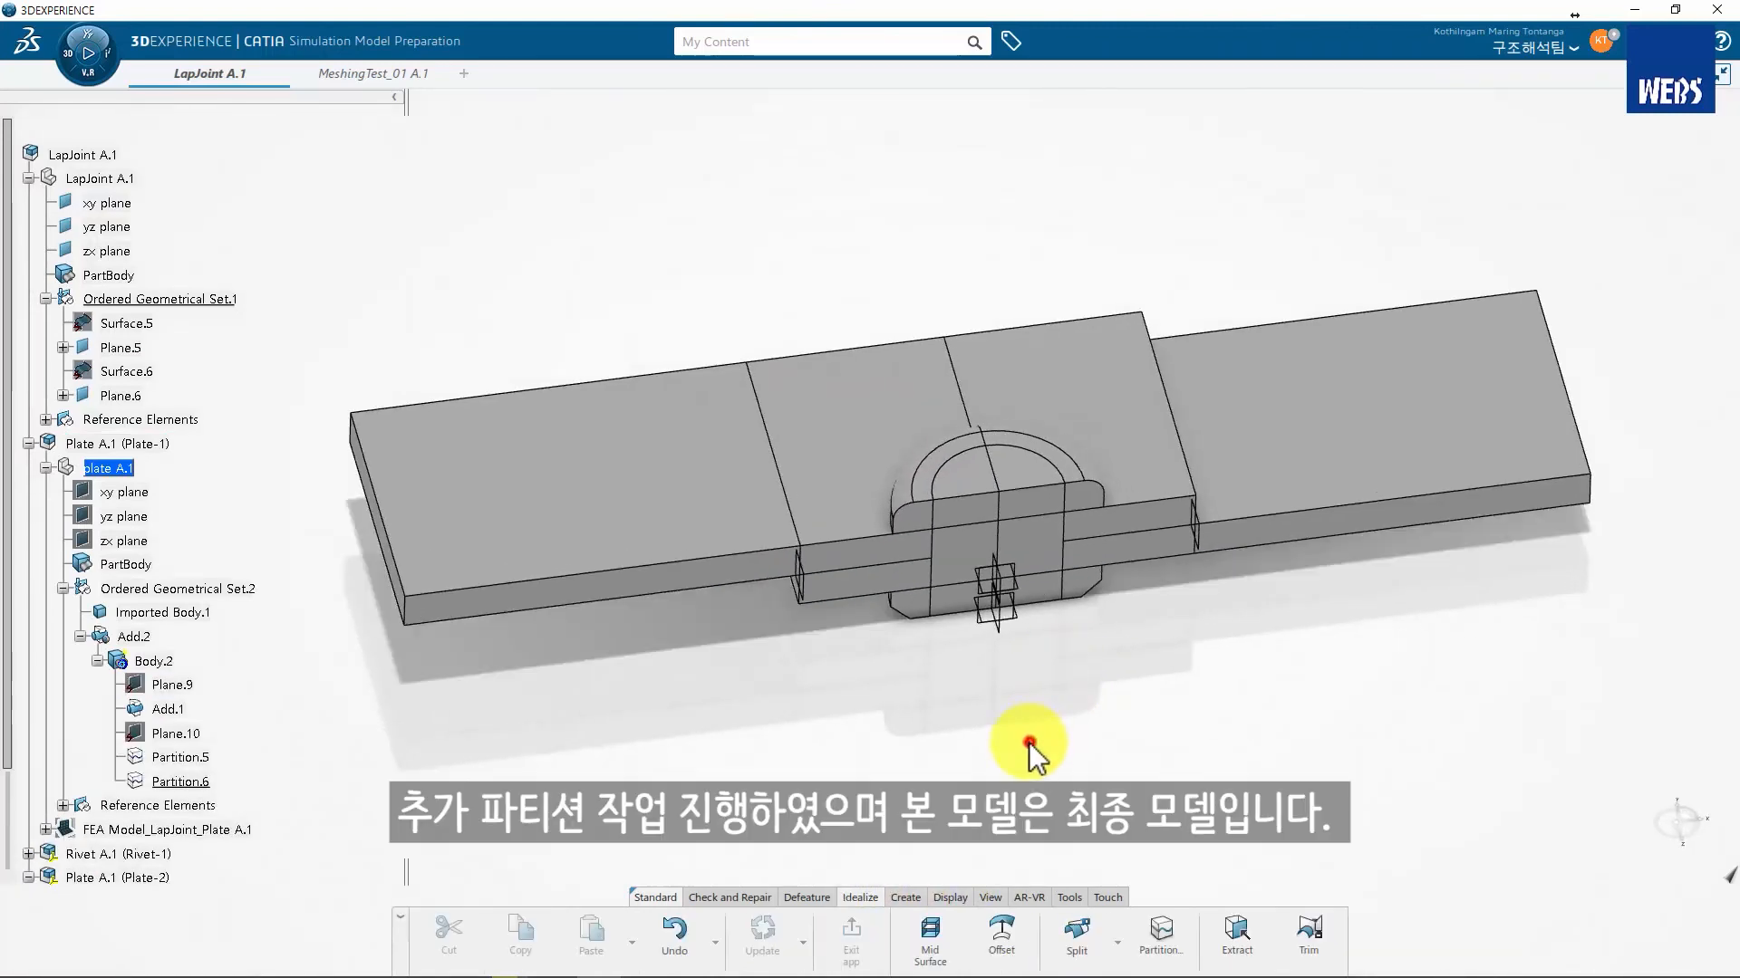
middle_drag(745, 784, 831, 718)
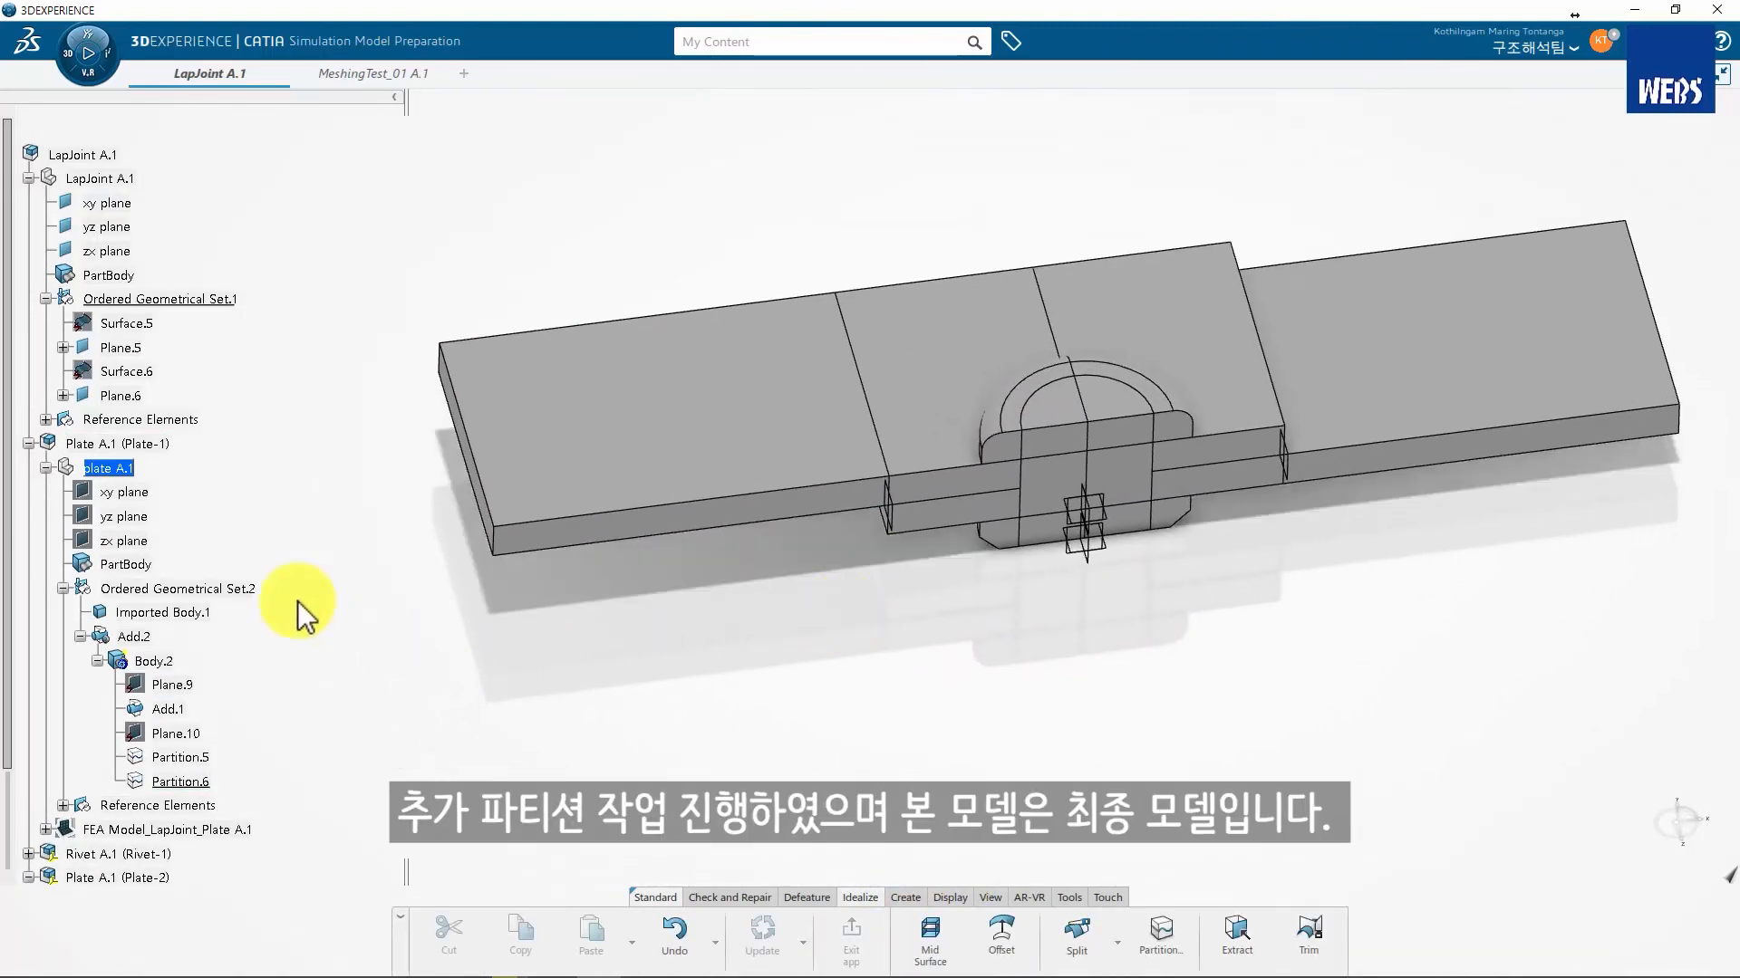
scroll(136, 584, down, 3)
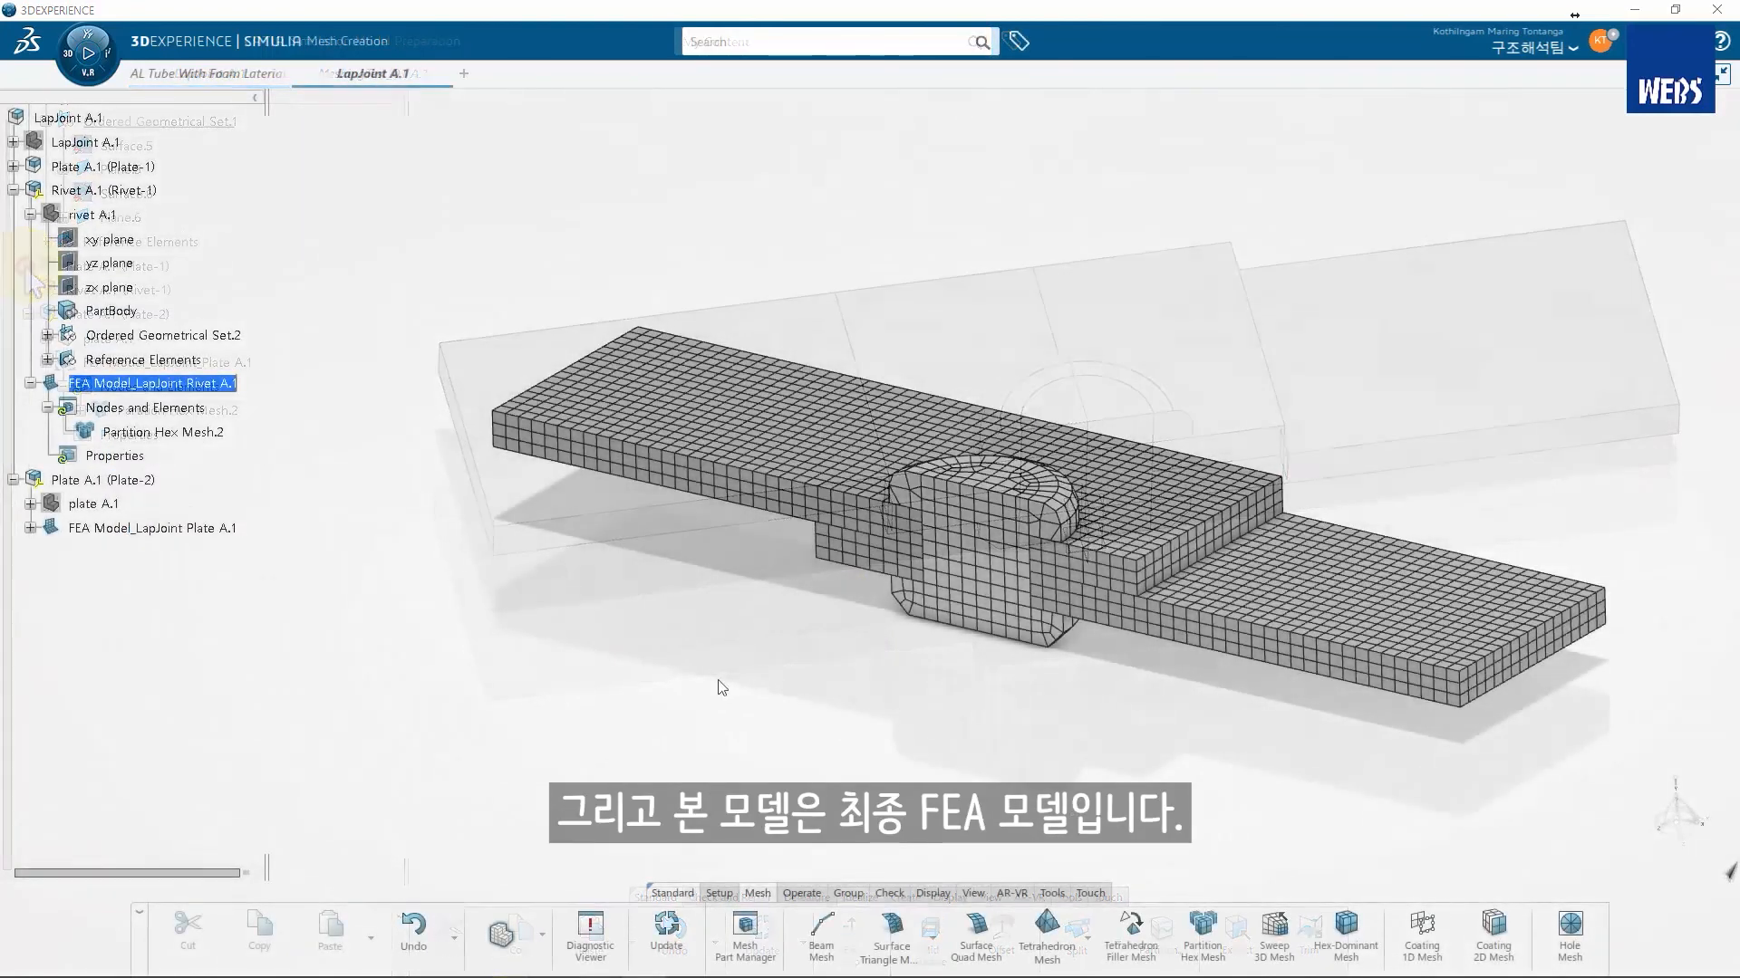